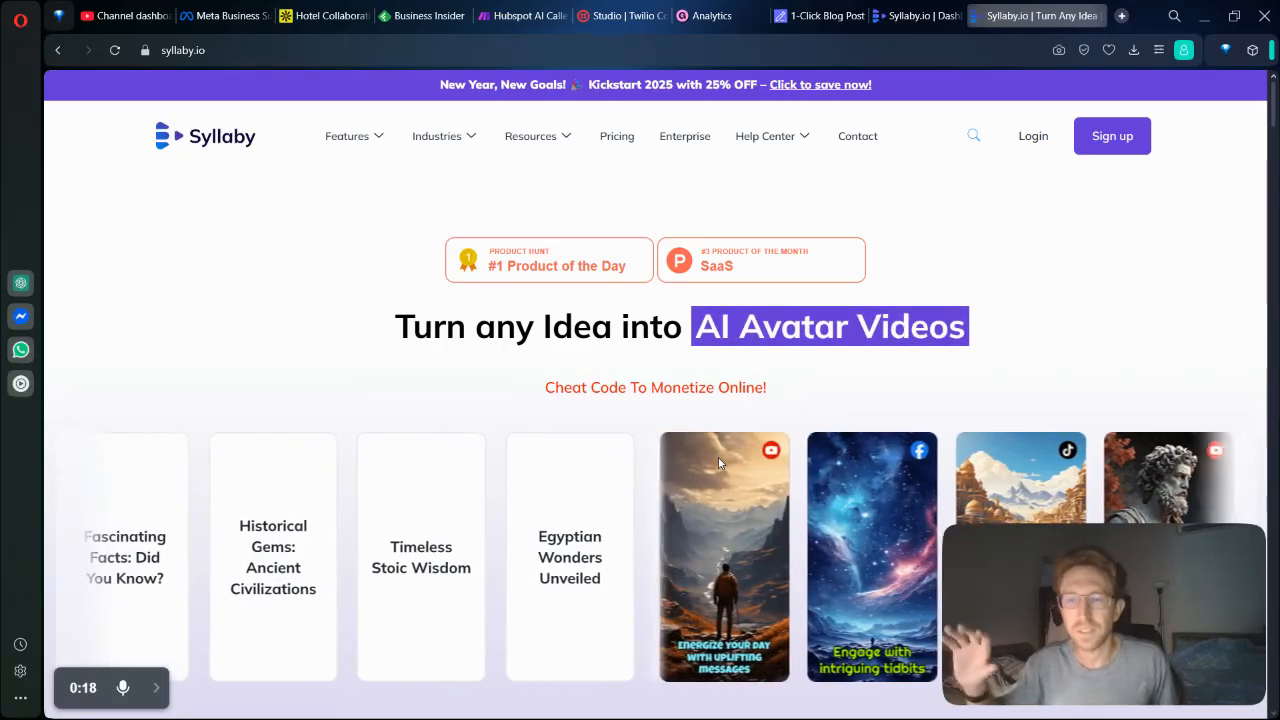
Review the homepage's feature sections on AI avatars, keyword research, video editing and voice cloning.
mouse_move(512, 162)
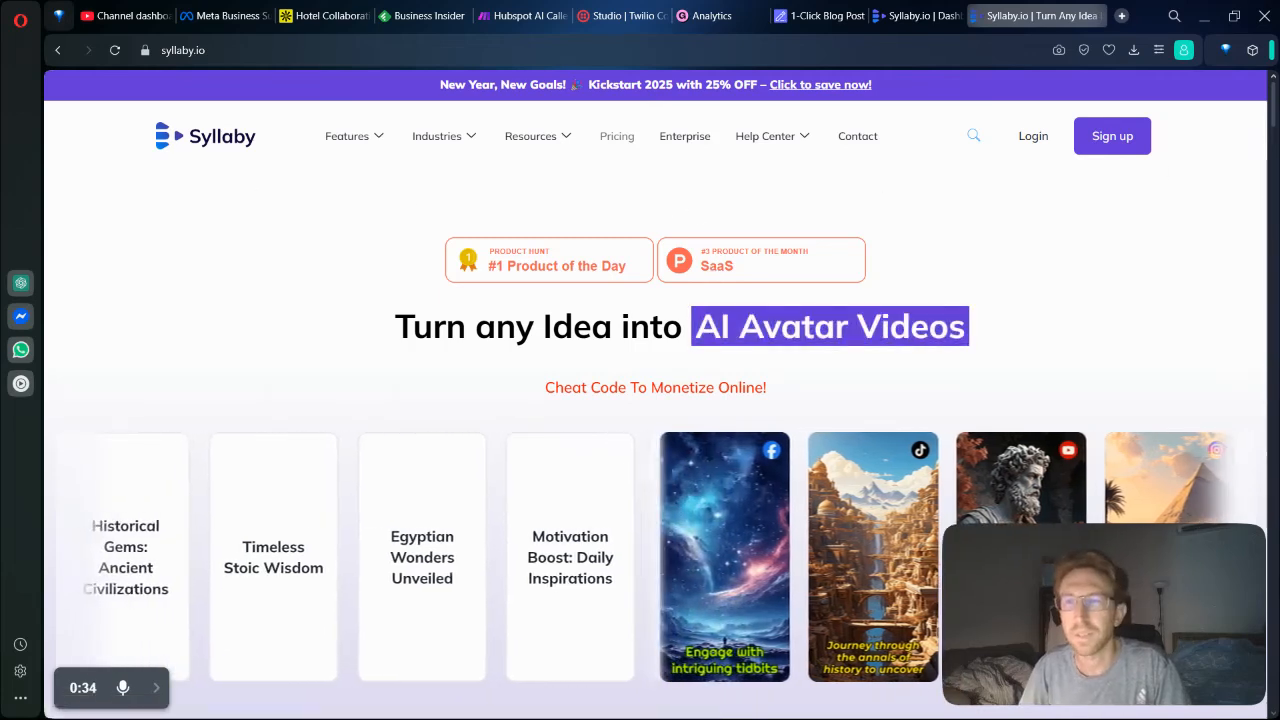
scroll(1276, 117, "down", 2)
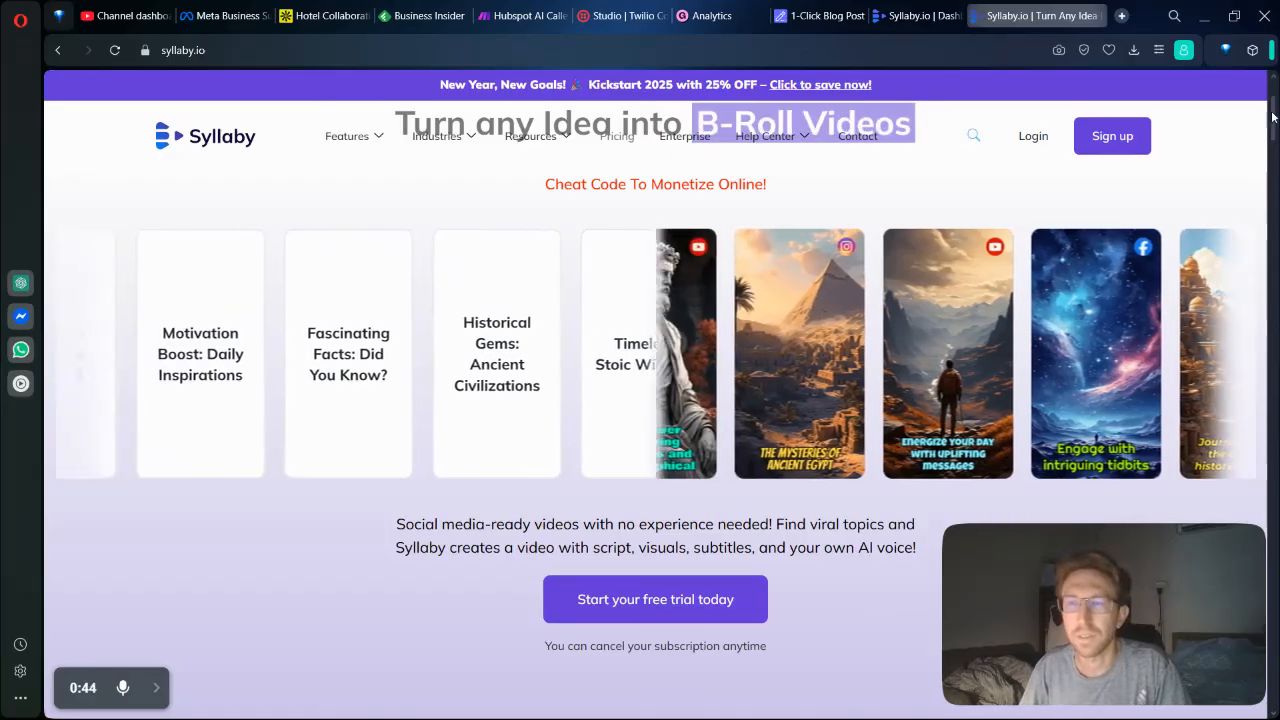
left_click_drag(1276, 124, 1276, 206)
scroll(582, 405, "down", 3)
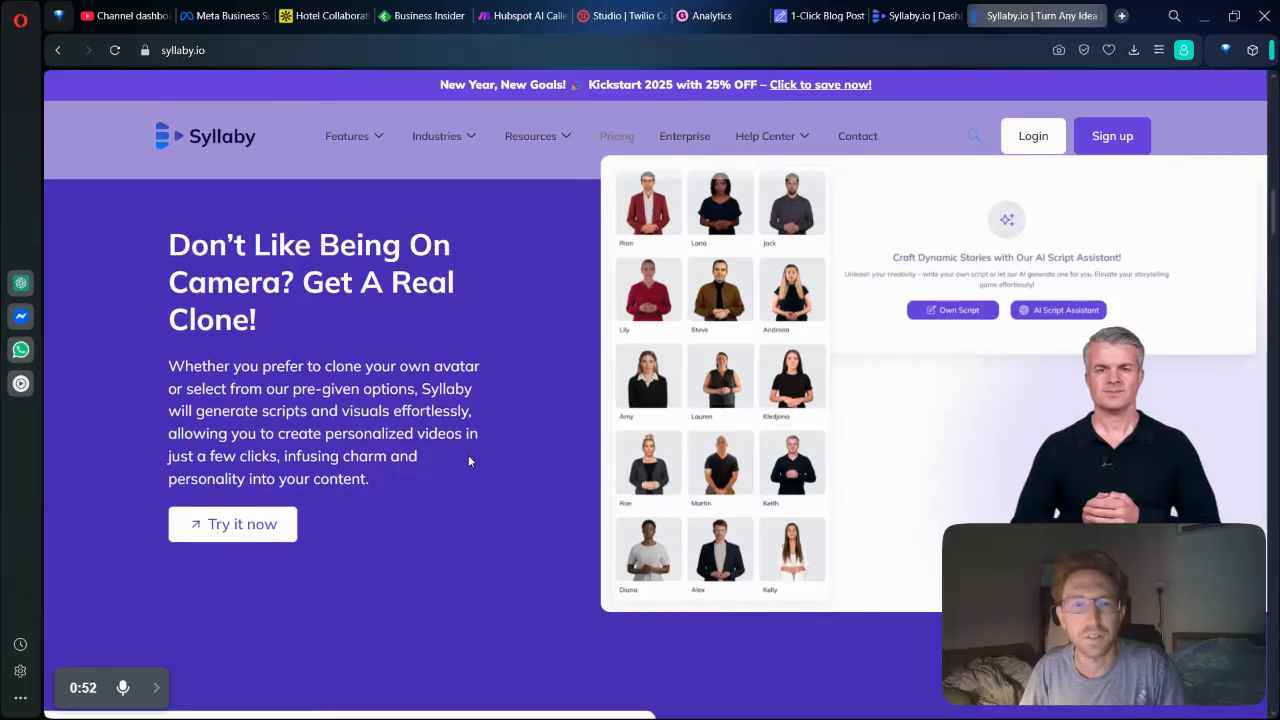
scroll(466, 452, "down", 1)
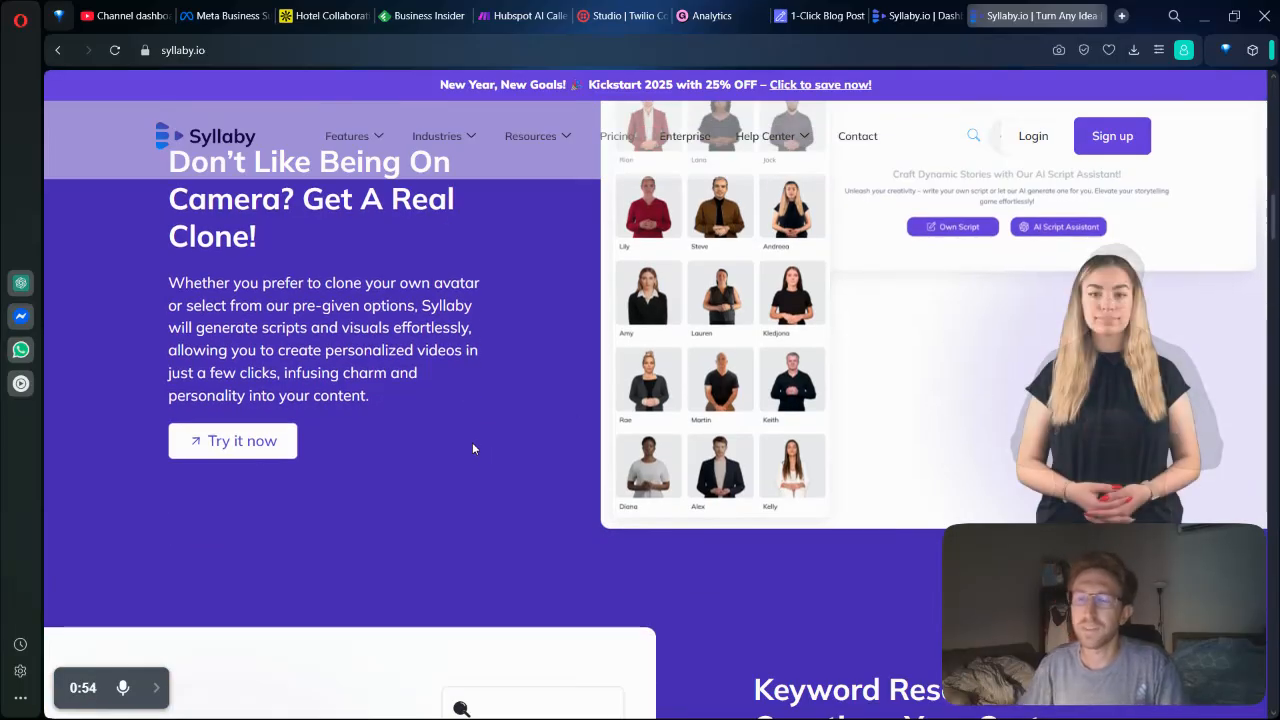
scroll(472, 448, "down", 5)
scroll(710, 442, "down", 1)
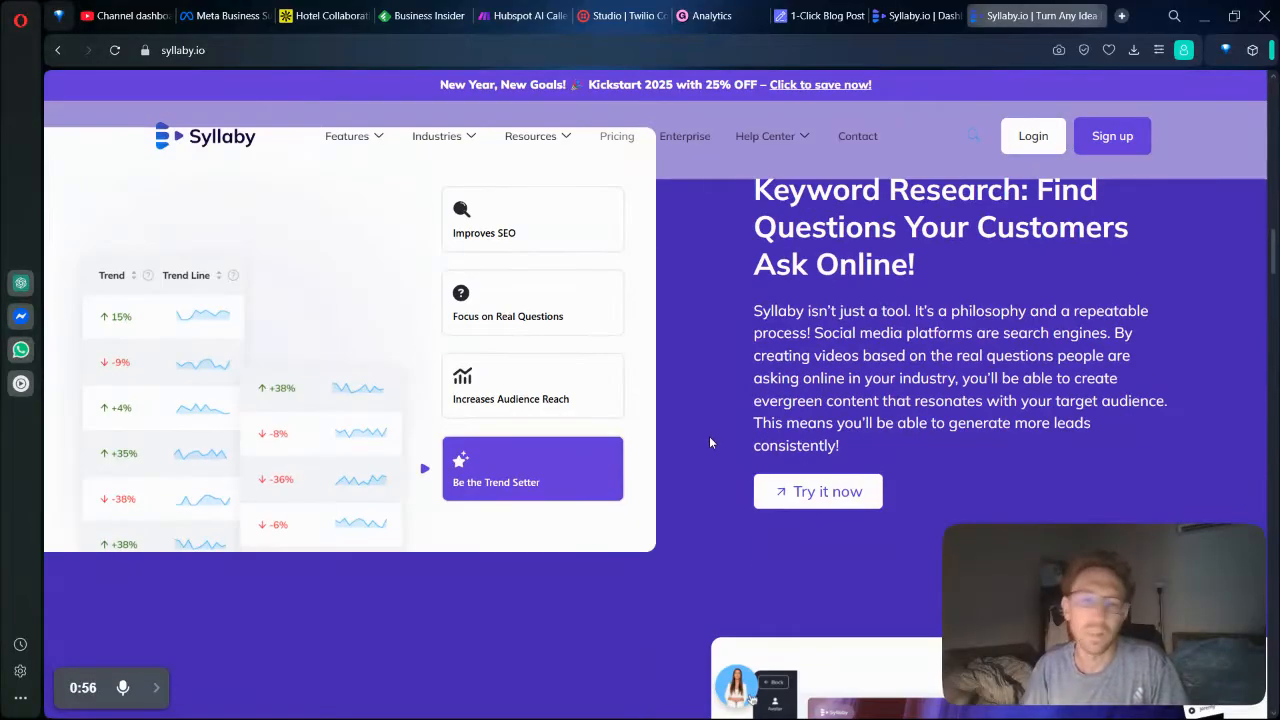
scroll(780, 375, "down", 4)
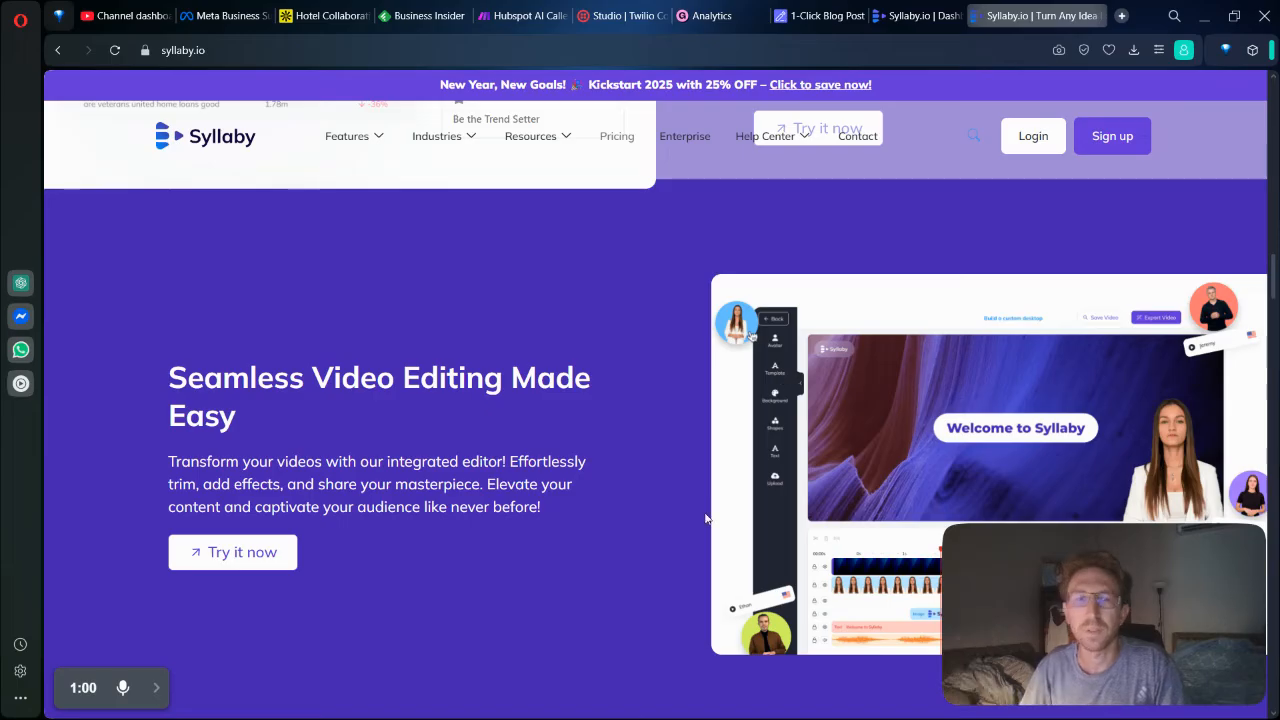
scroll(618, 435, "down", 3)
scroll(618, 440, "down", 5)
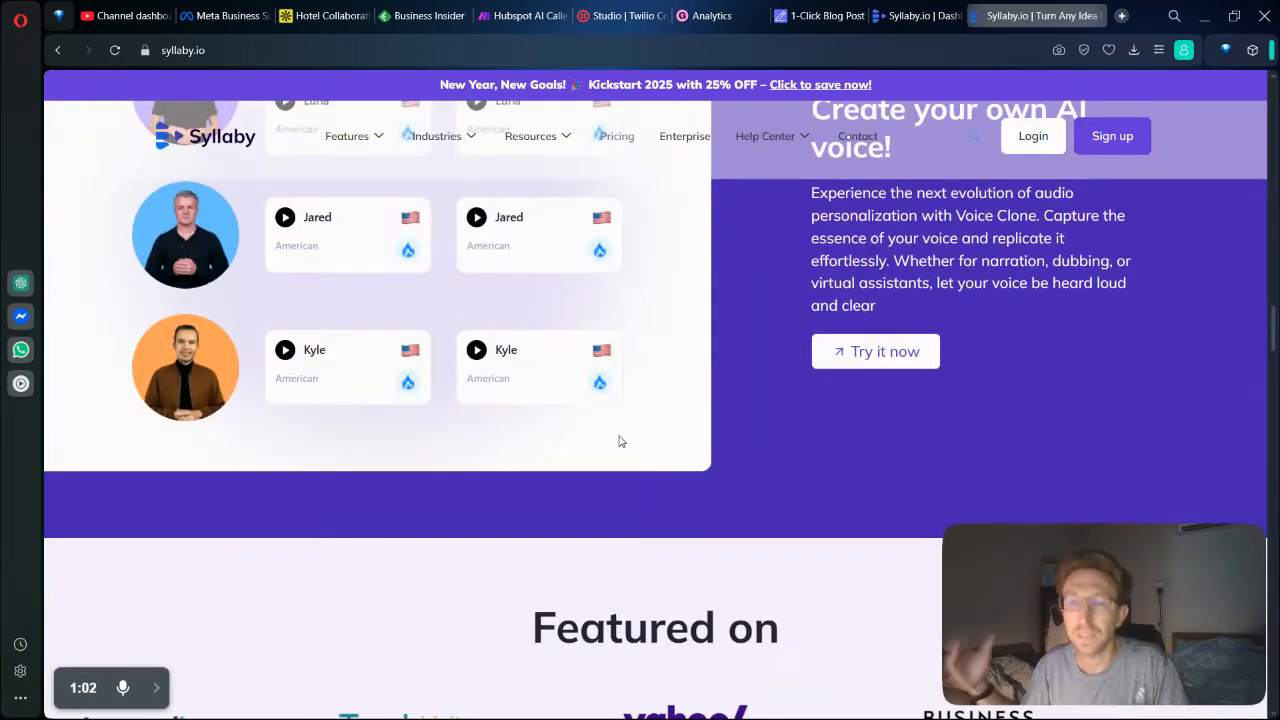
scroll(668, 420, "down", 8)
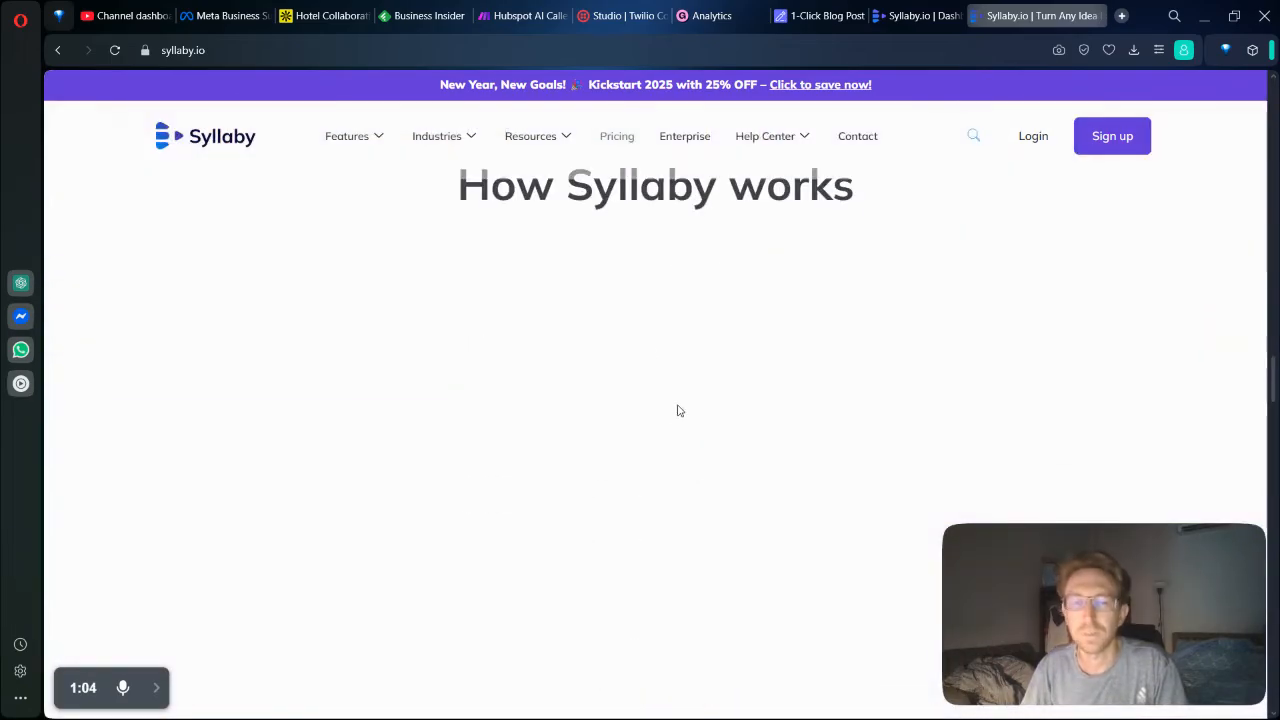
Examine the How Syllaby works section, the usage statistics and the testimonials on the homepage.
left_click_drag(449, 212, 743, 214)
left_click(785, 219)
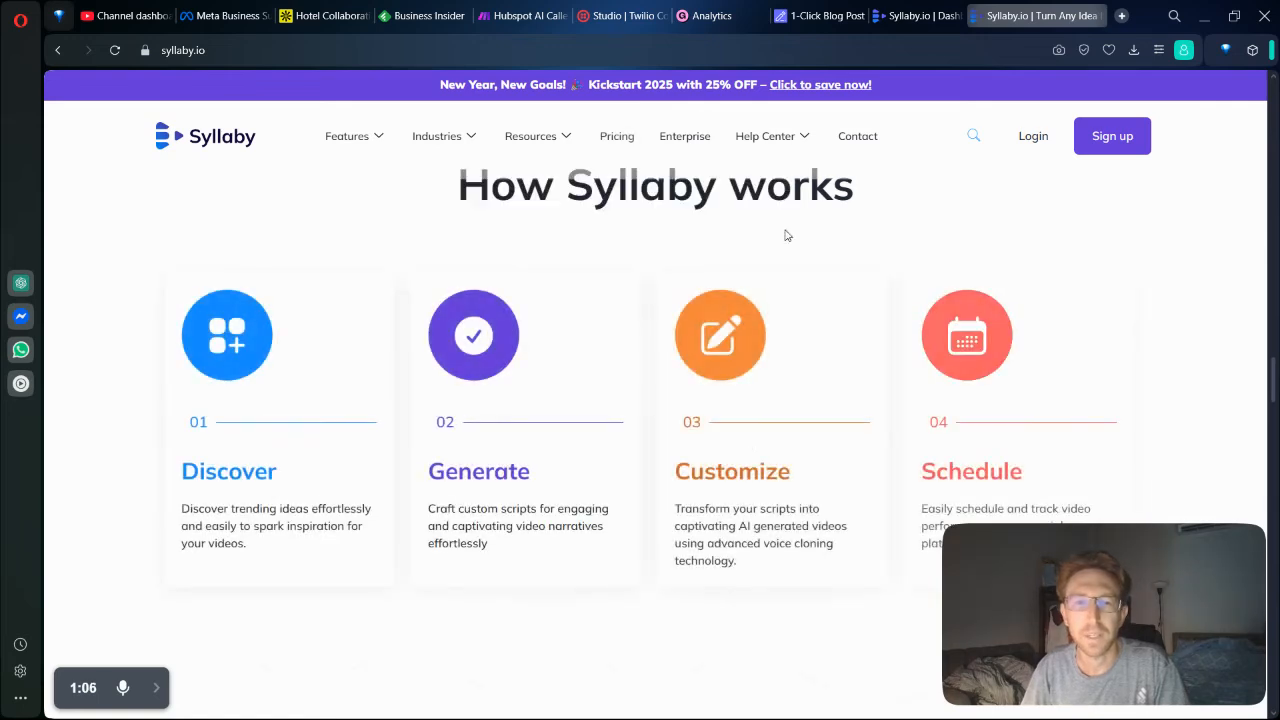
scroll(736, 507, "down", 7)
scroll(745, 410, "up", 2)
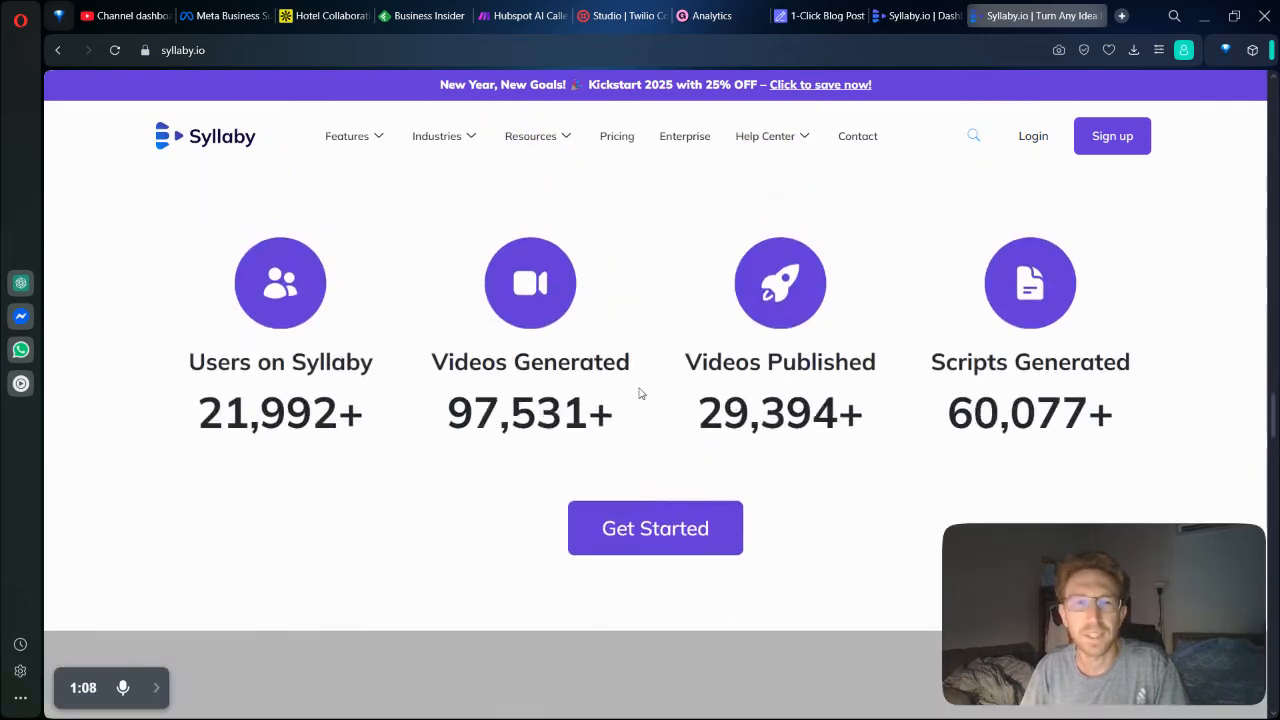
left_click_drag(427, 362, 880, 403)
left_click(577, 425)
left_click(938, 376)
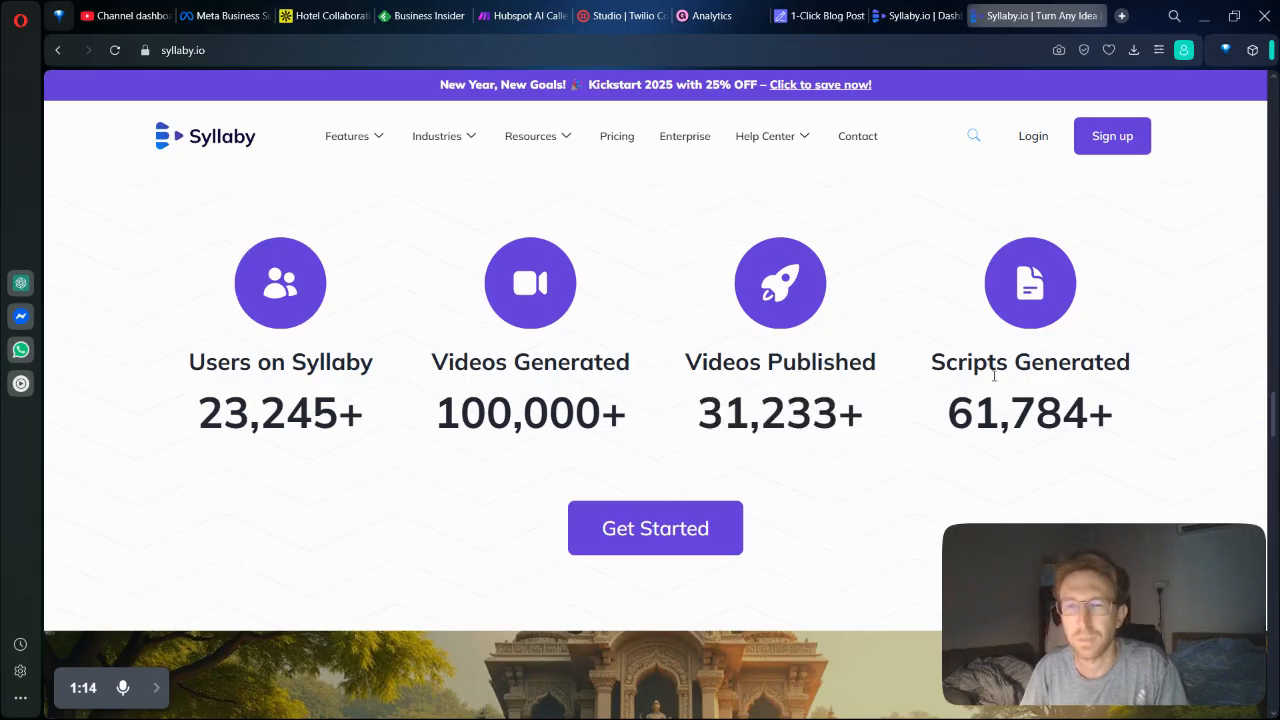
scroll(834, 411, "down", 4)
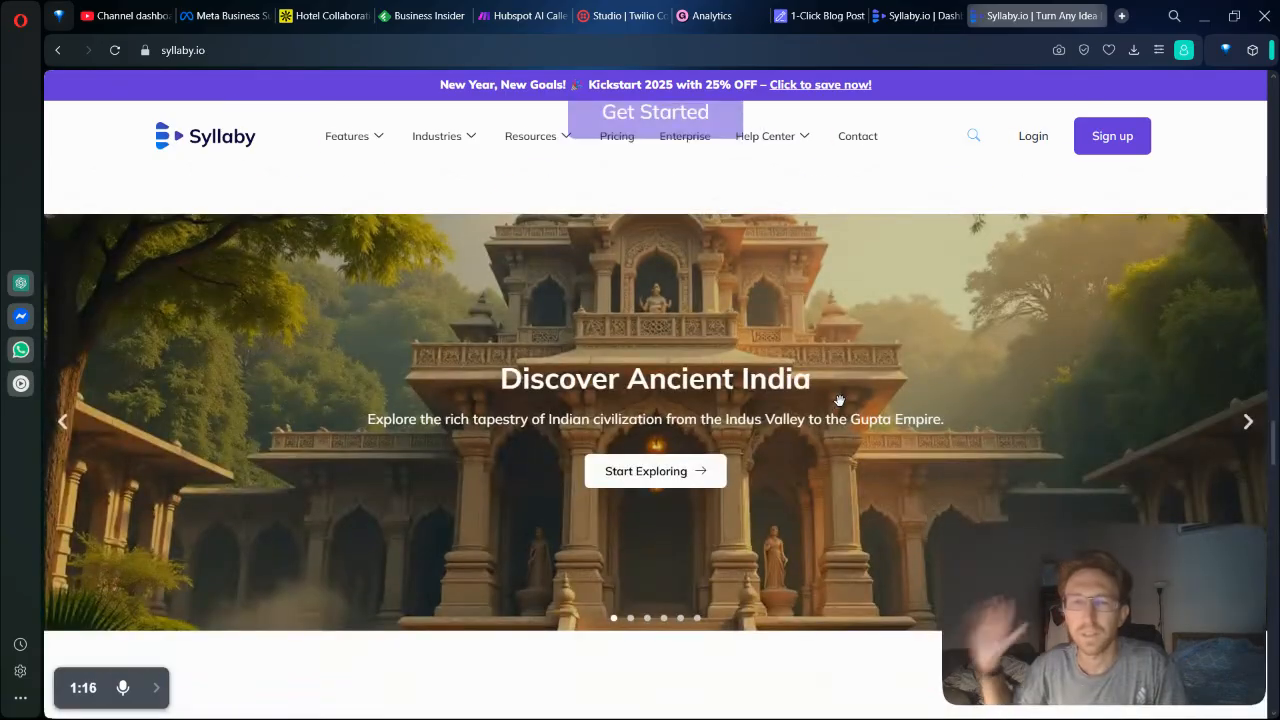
scroll(839, 400, "down", 10)
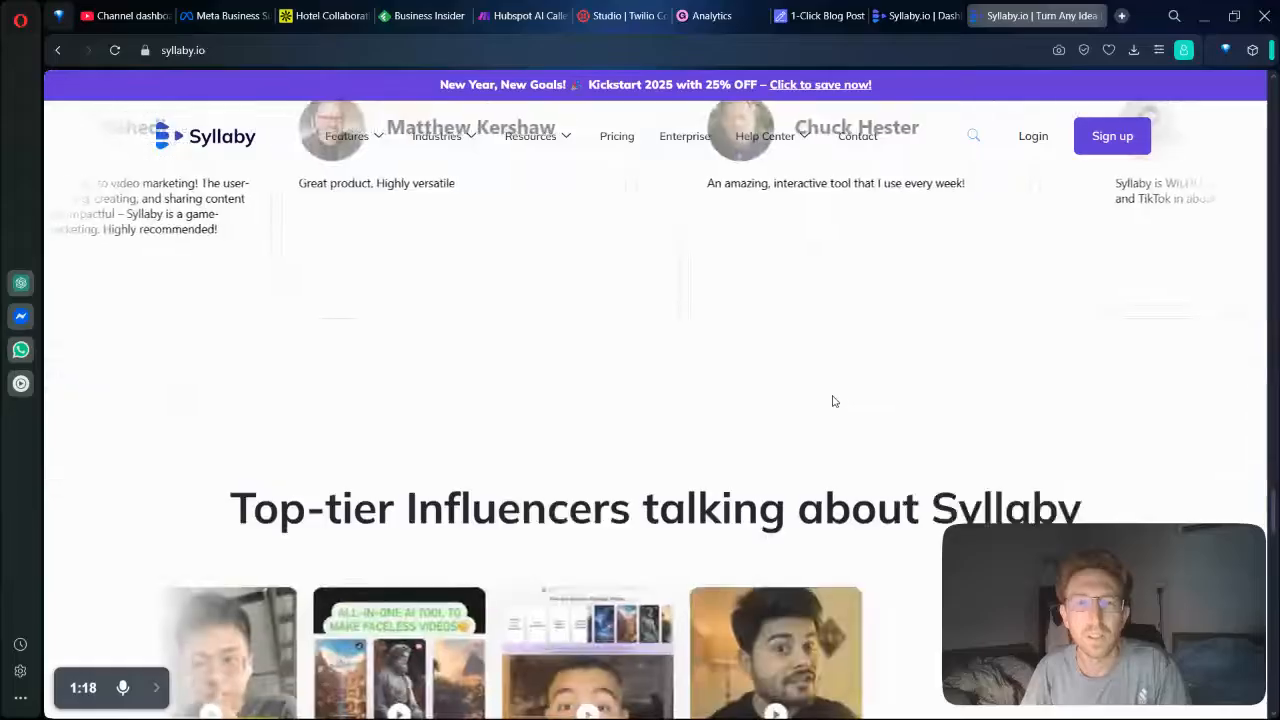
scroll(830, 400, "up", 15)
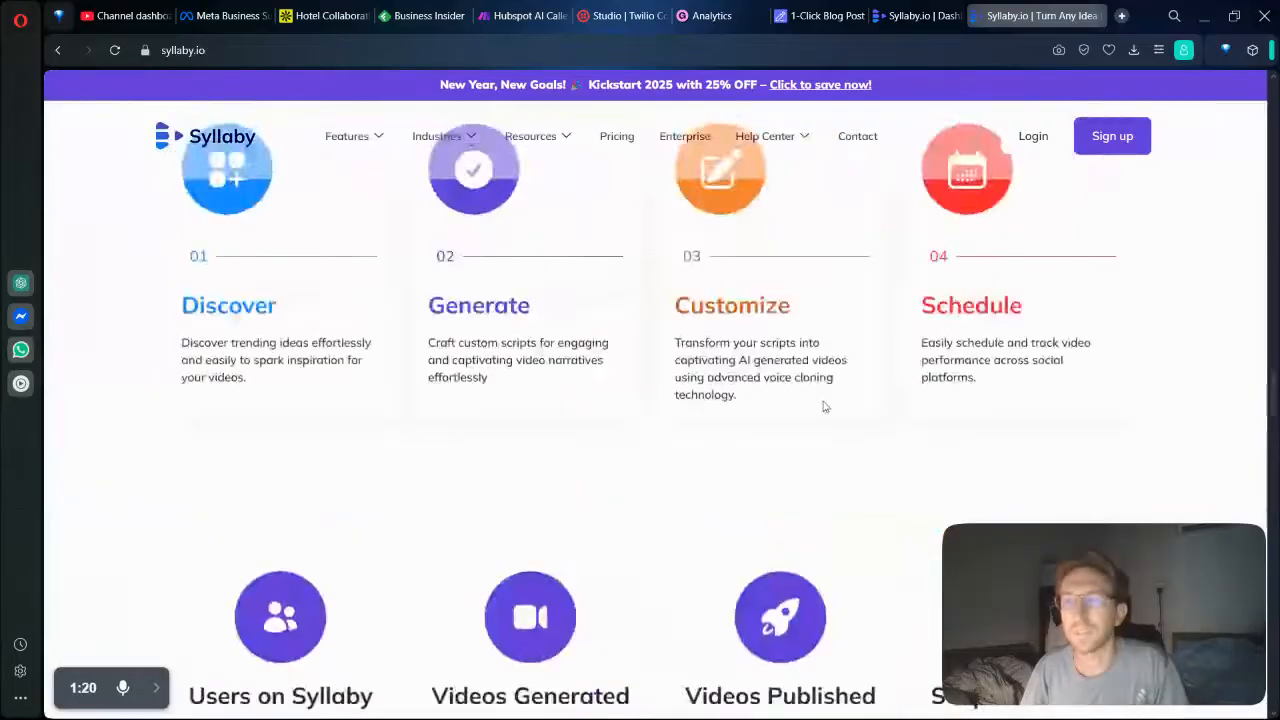
scroll(831, 405, "up", 15)
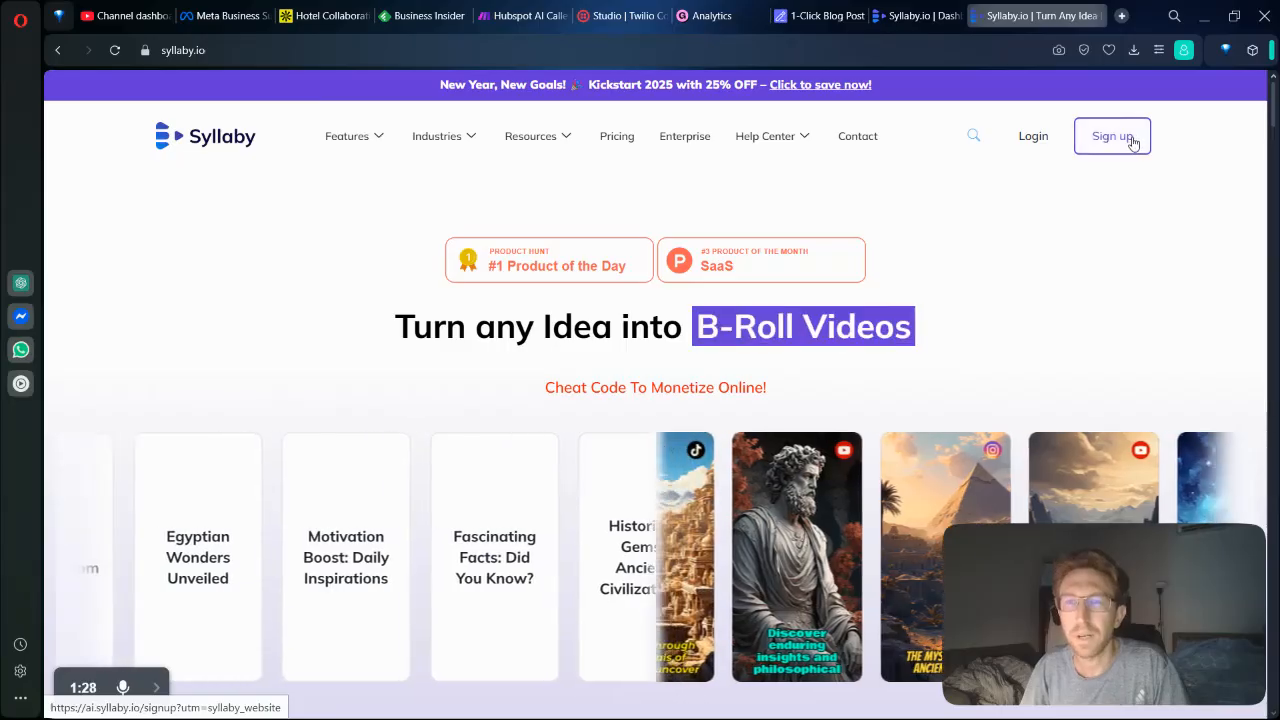
Switch to the open Syllaby dashboard and look through the Discover Ideas, Real Clone, Thumbnails and My Videos pages.
left_click(944, 6)
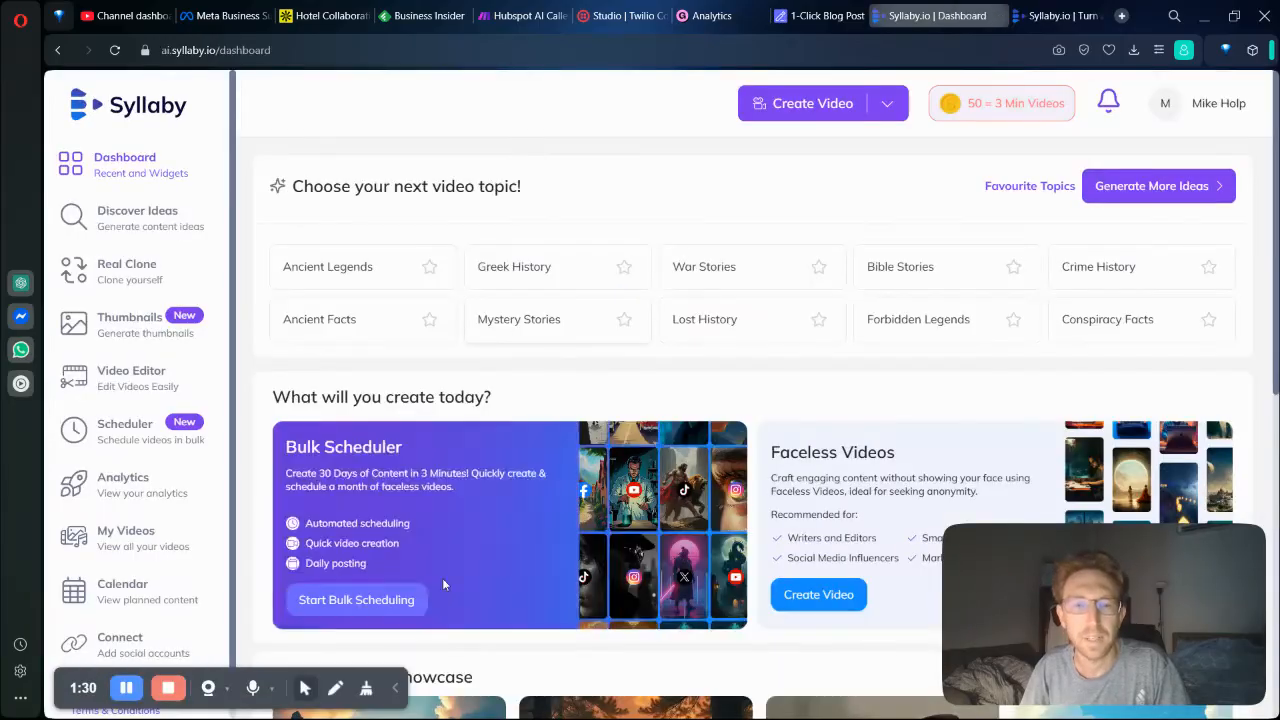
left_click(396, 692)
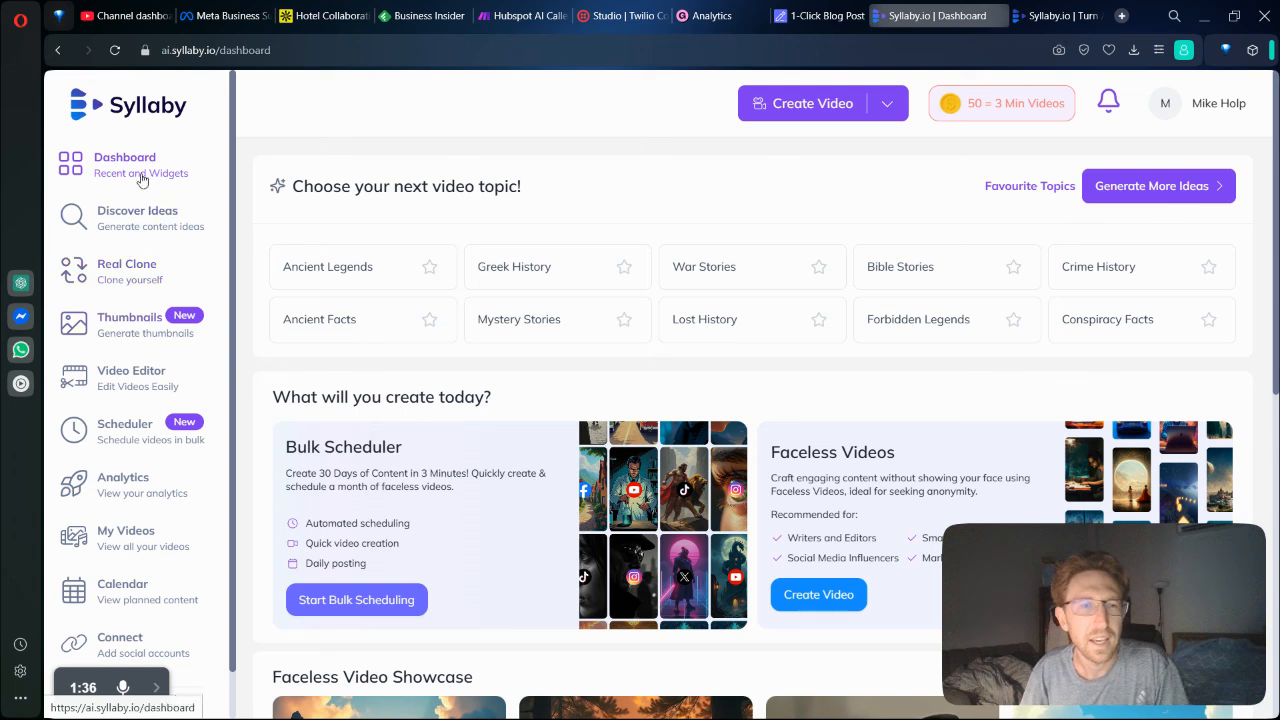
left_click(163, 230)
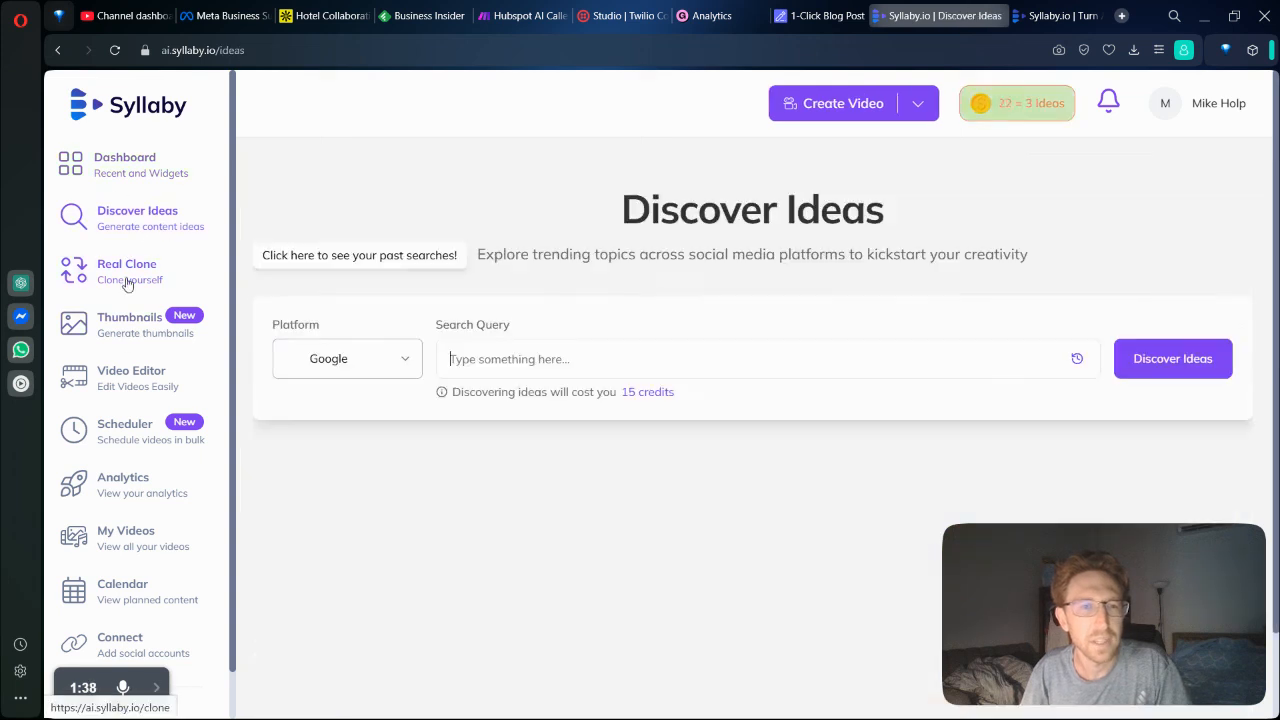
left_click(137, 281)
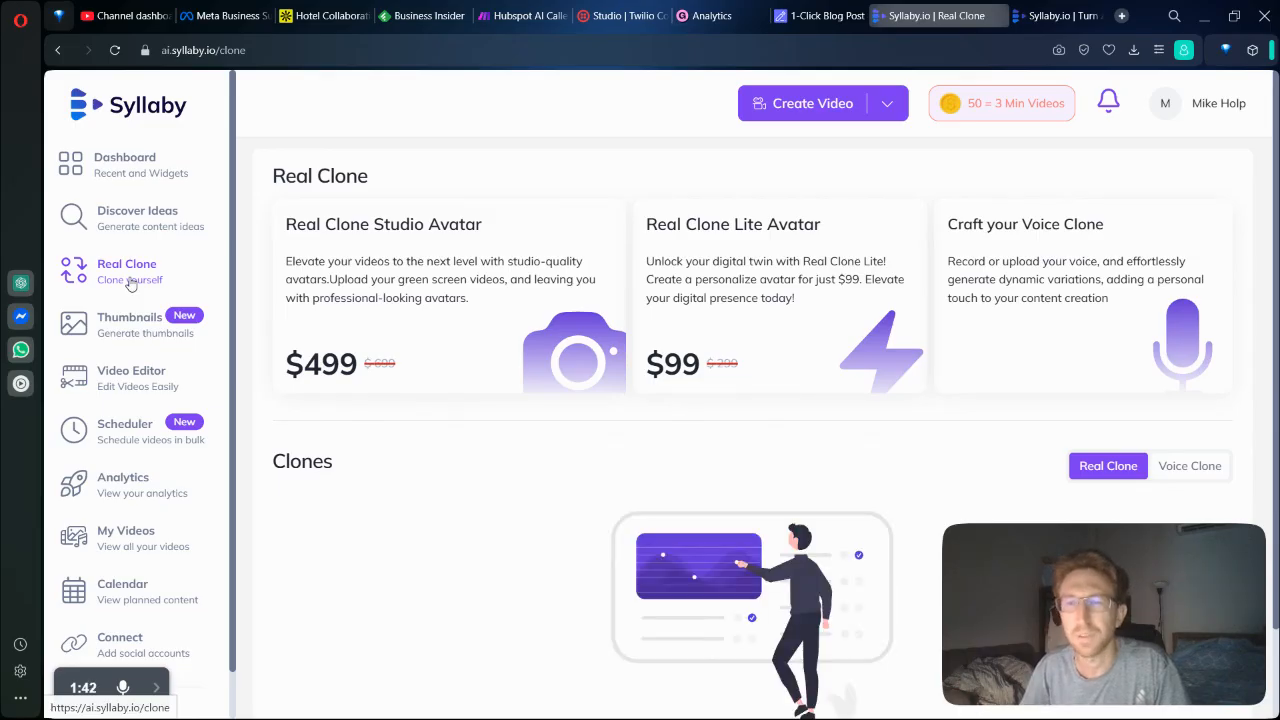
scroll(678, 350, "down", 1)
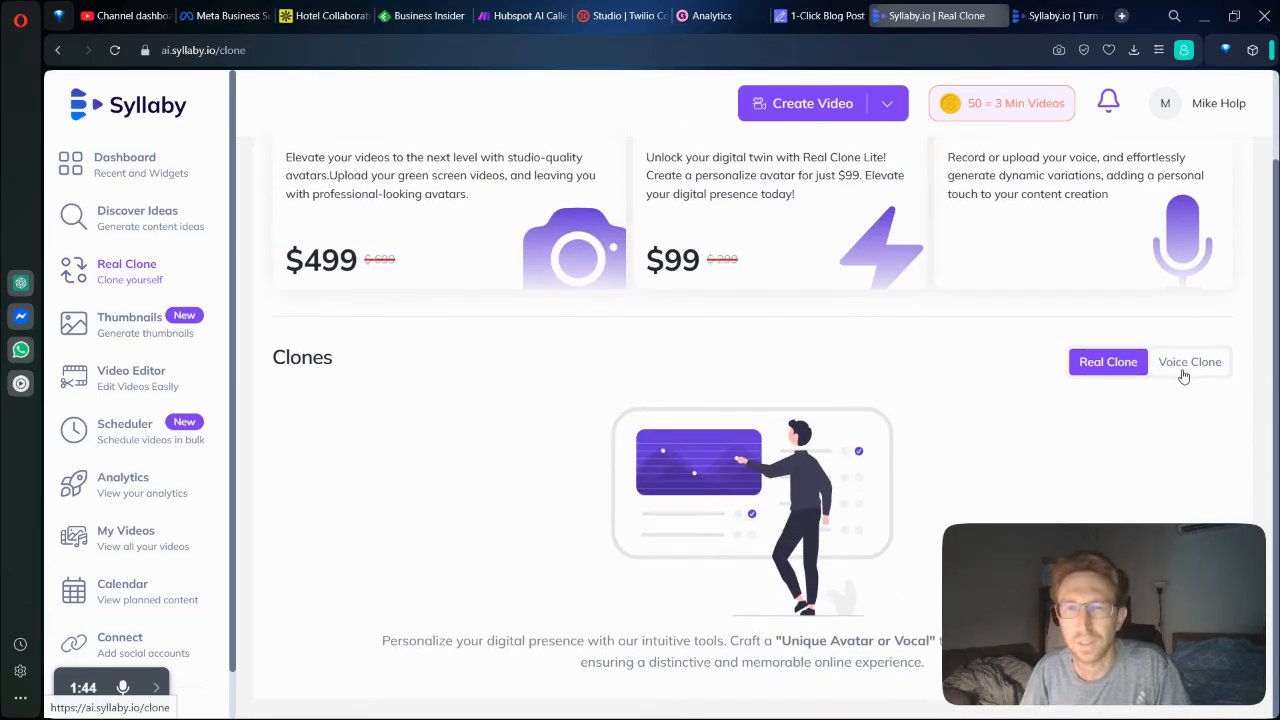
scroll(674, 377, "up", 1)
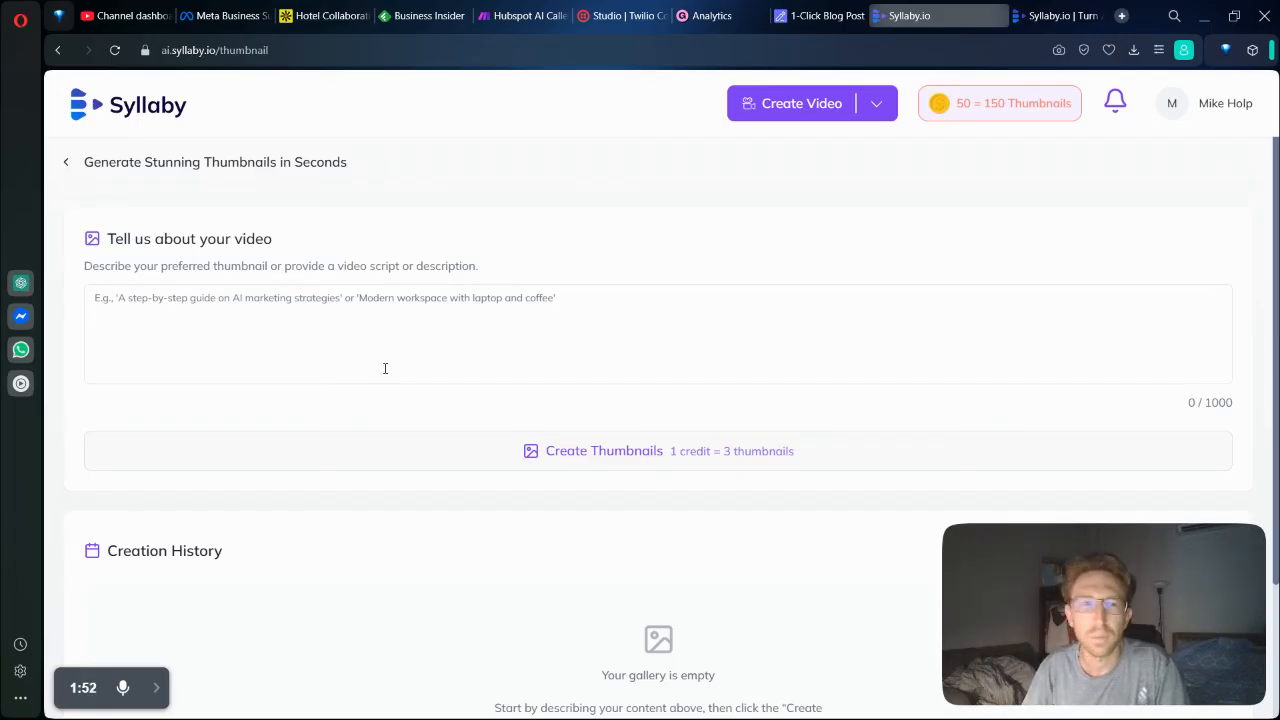
left_click(70, 166)
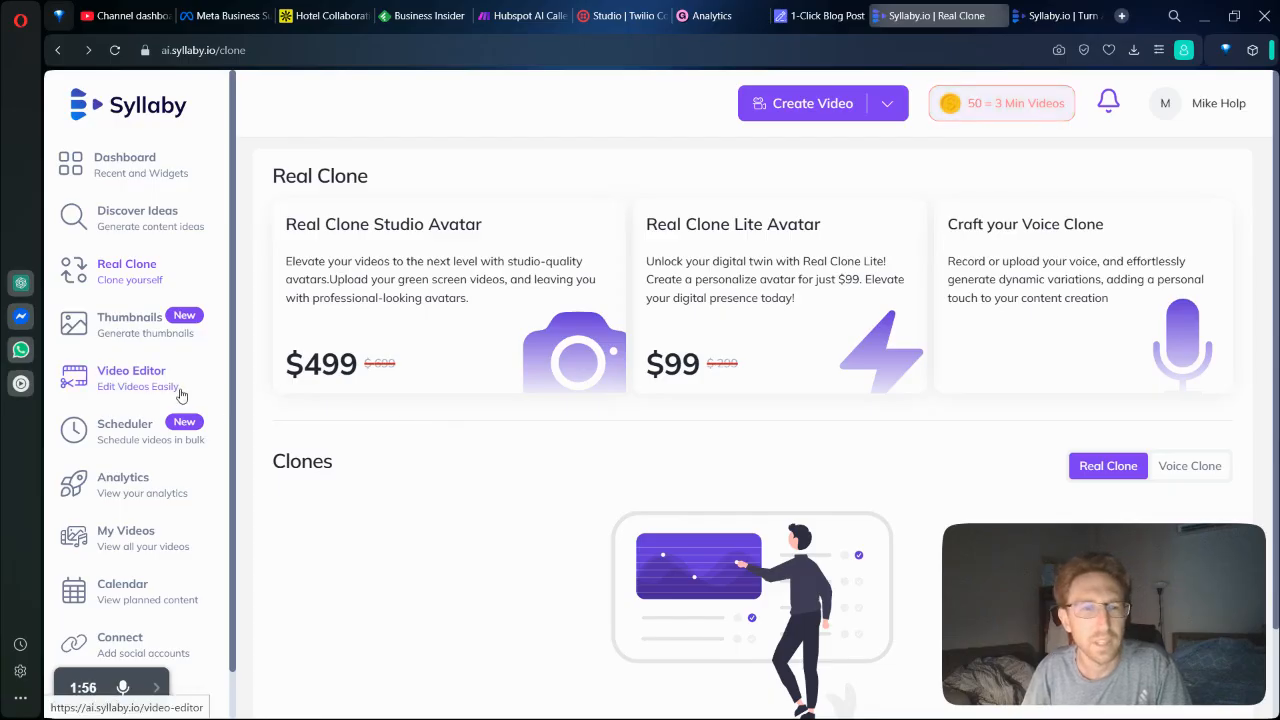
left_click(160, 553)
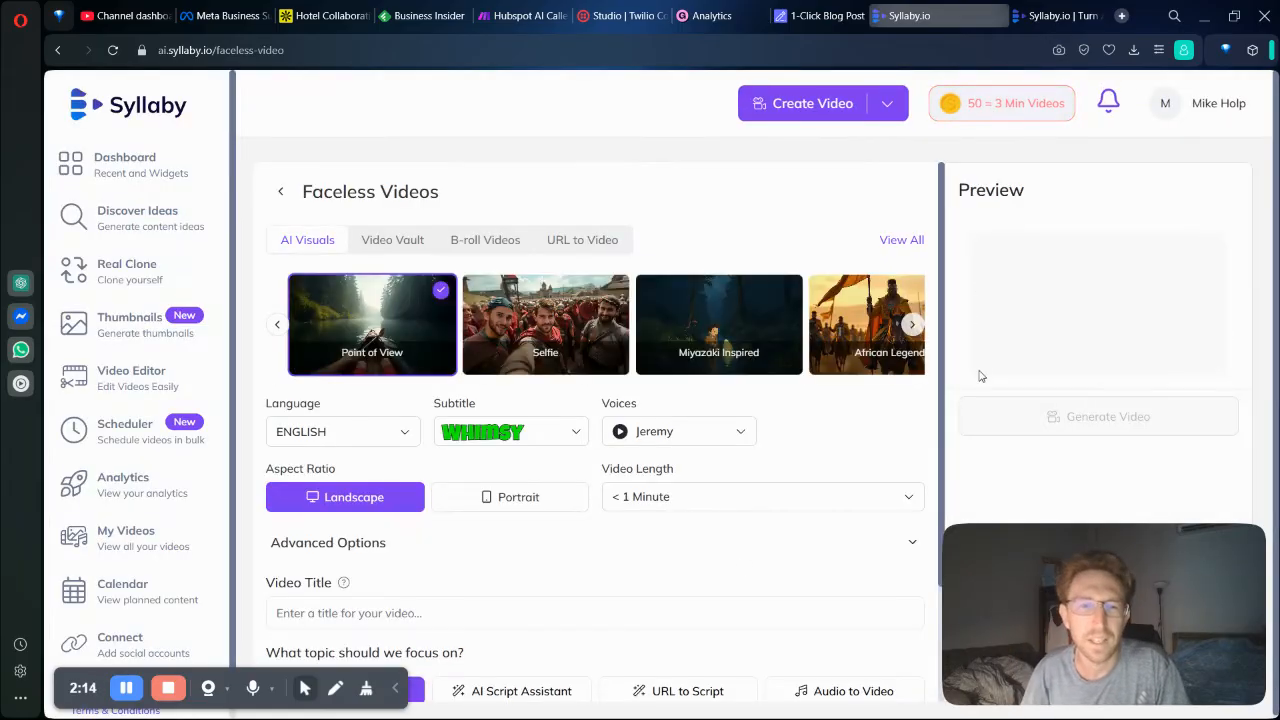
Browse all image styles for the faceless video and choose Cinematic Realism.
left_click(395, 695)
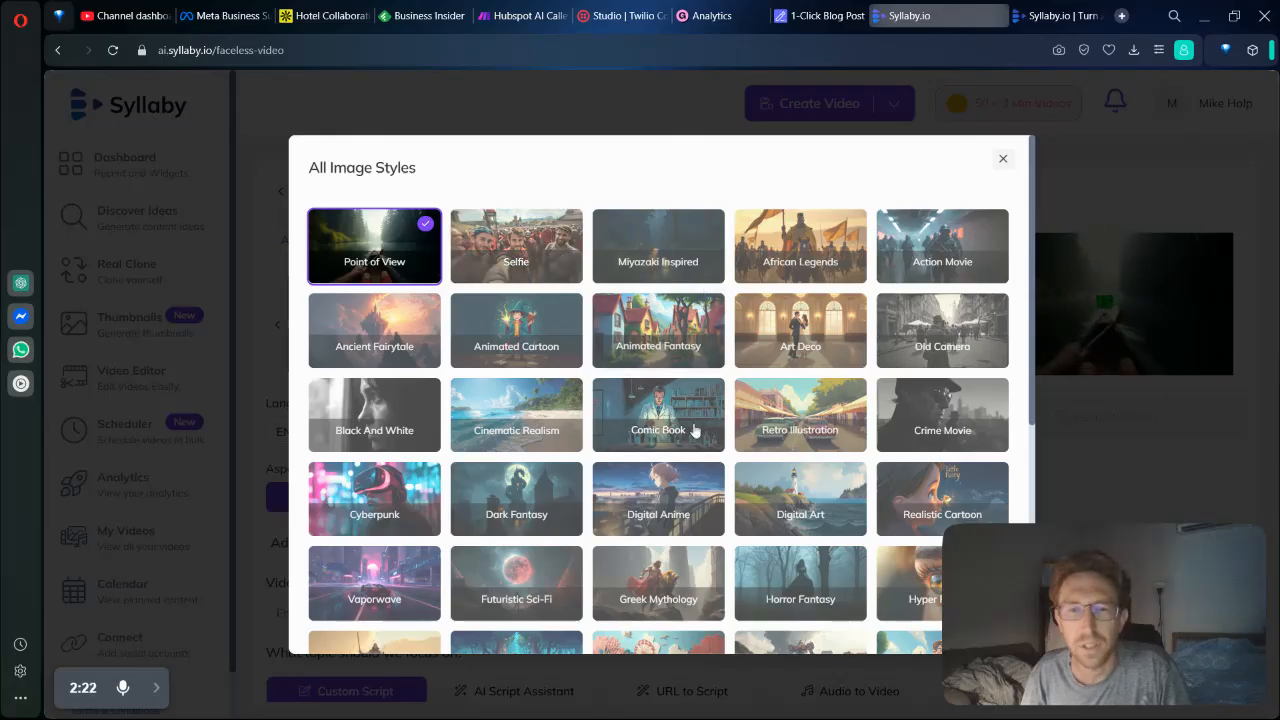
scroll(777, 350, "down", 5)
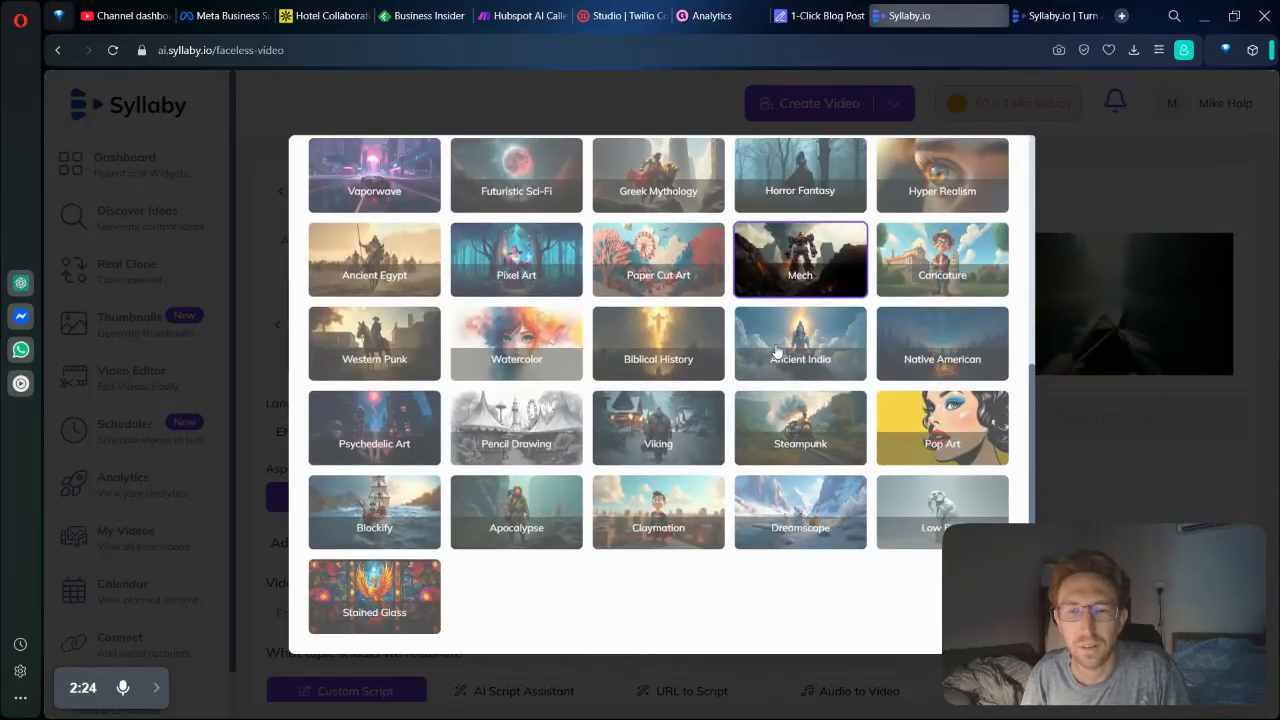
scroll(840, 400, "up", 3)
scroll(900, 430, "down", 3)
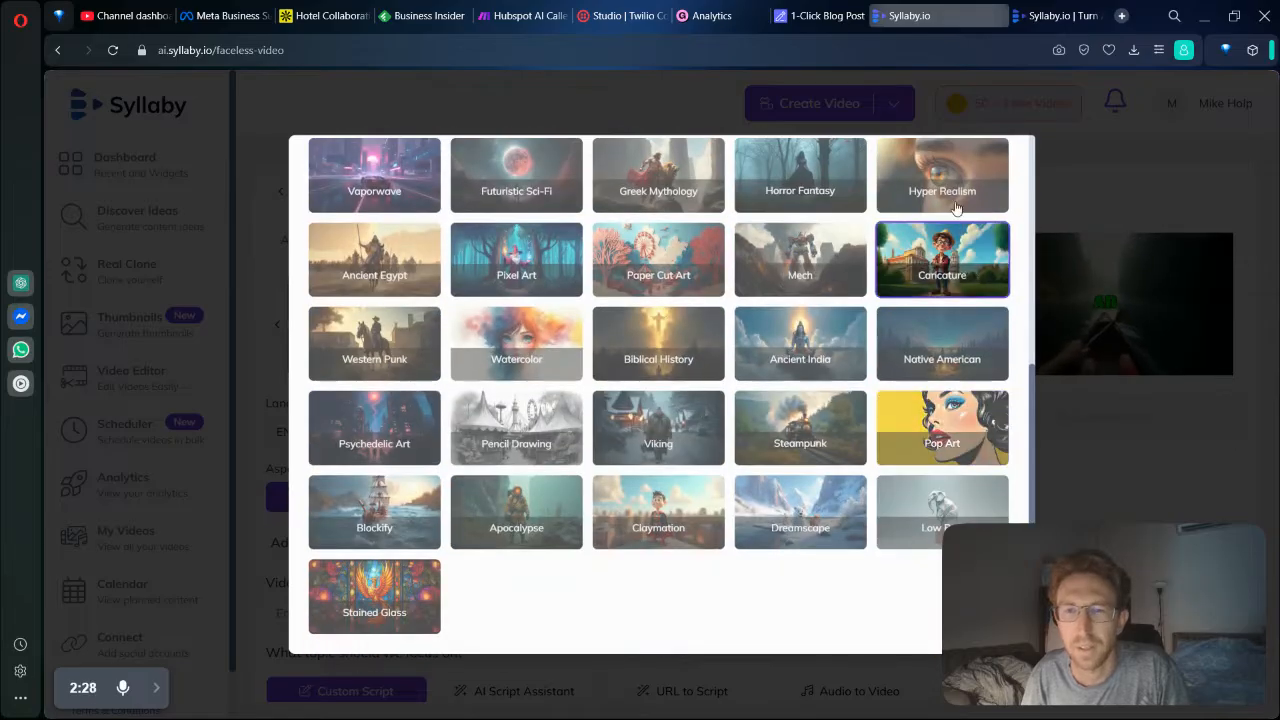
scroll(921, 283, "up", 5)
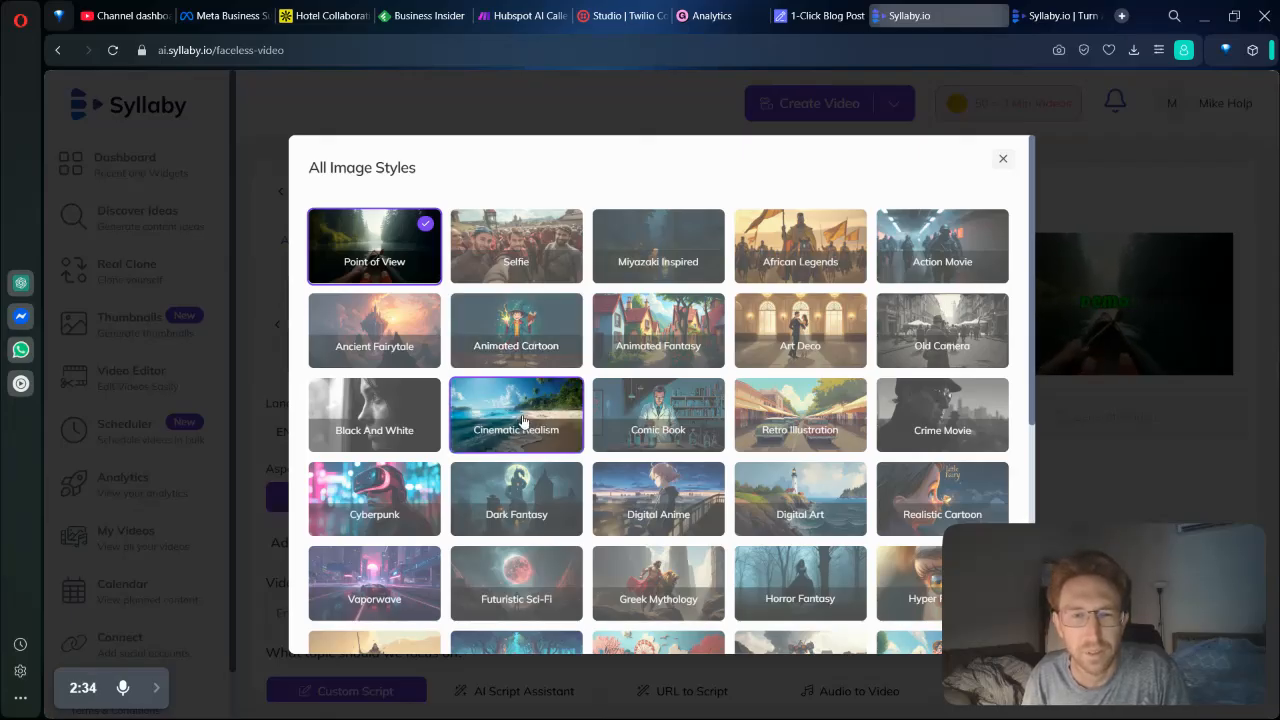
left_click(522, 420)
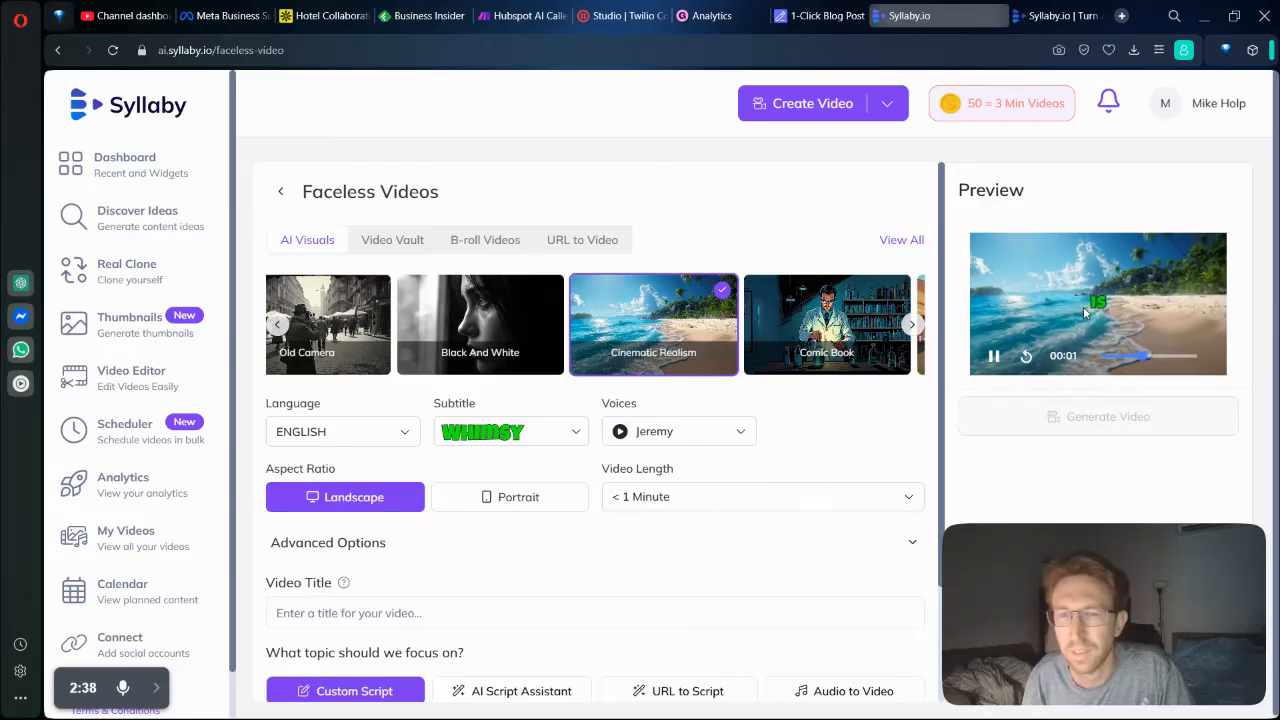
Set the faceless video's subtitle style to Jumbo.
left_click(480, 431)
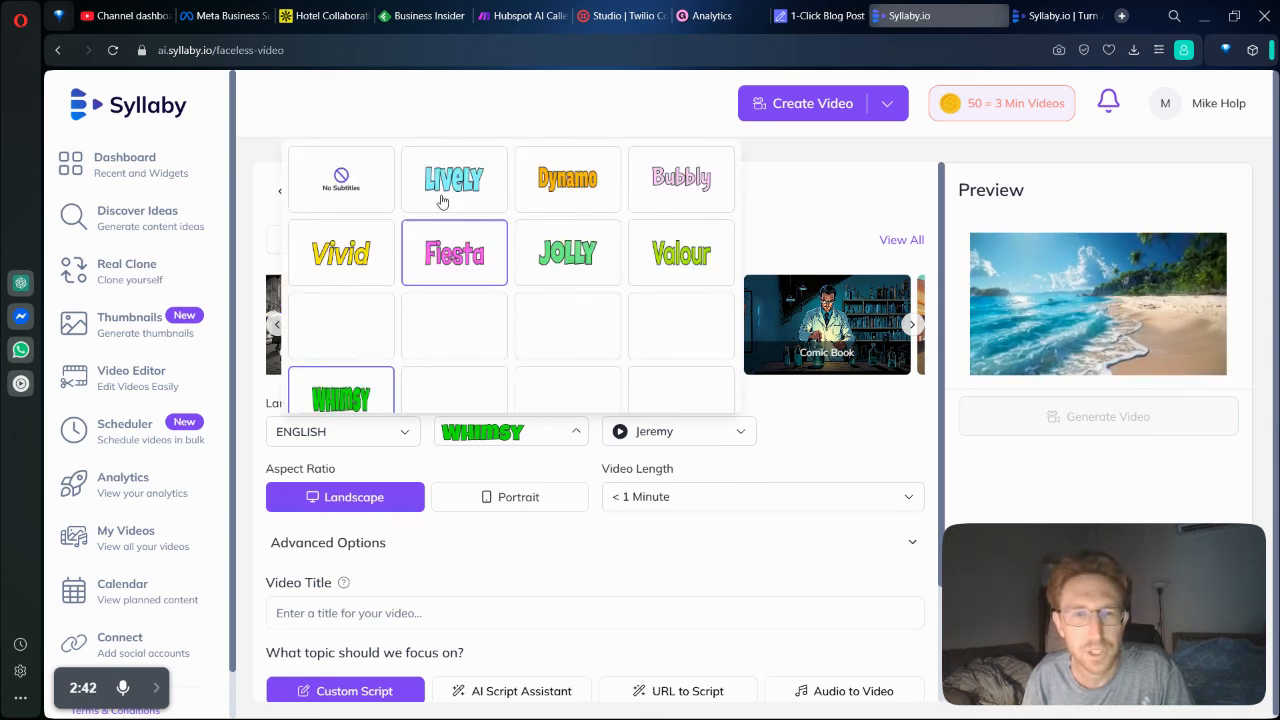
scroll(557, 273, "down", 1)
scroll(557, 273, "down", 1)
left_click(680, 308)
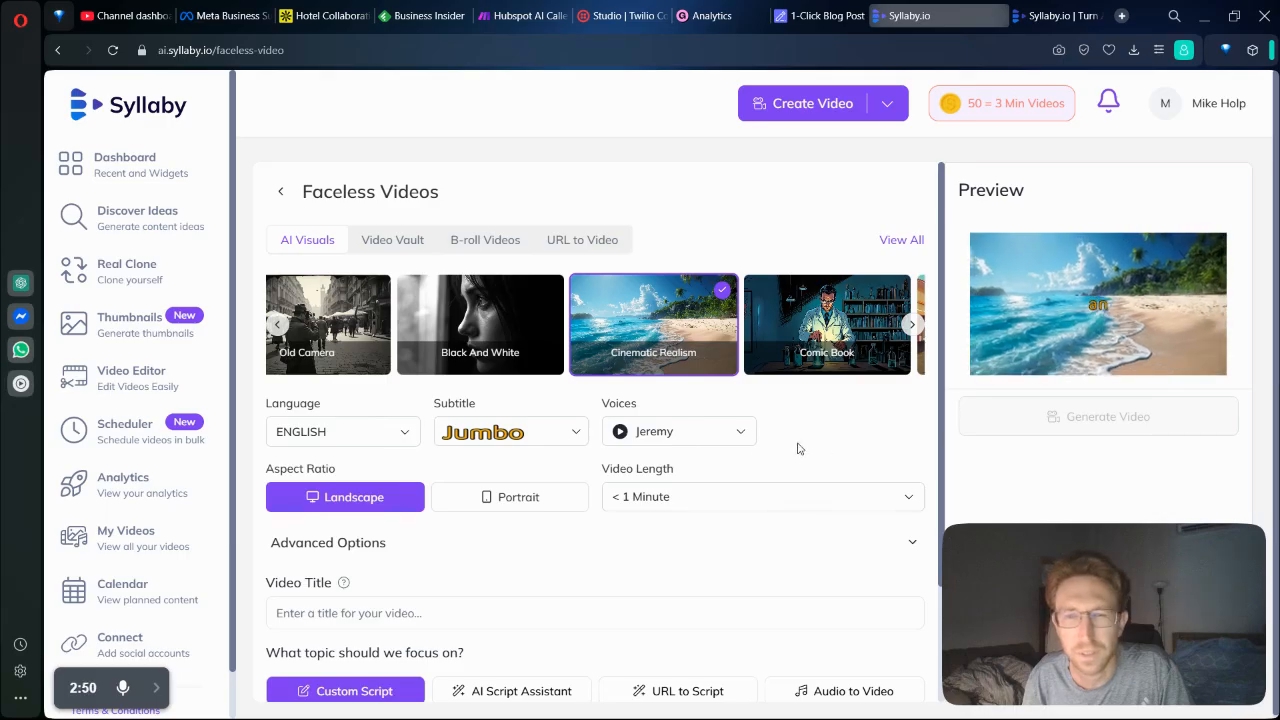
Set the faceless video's voice to Laura, the young American female social media voice.
left_click(739, 434)
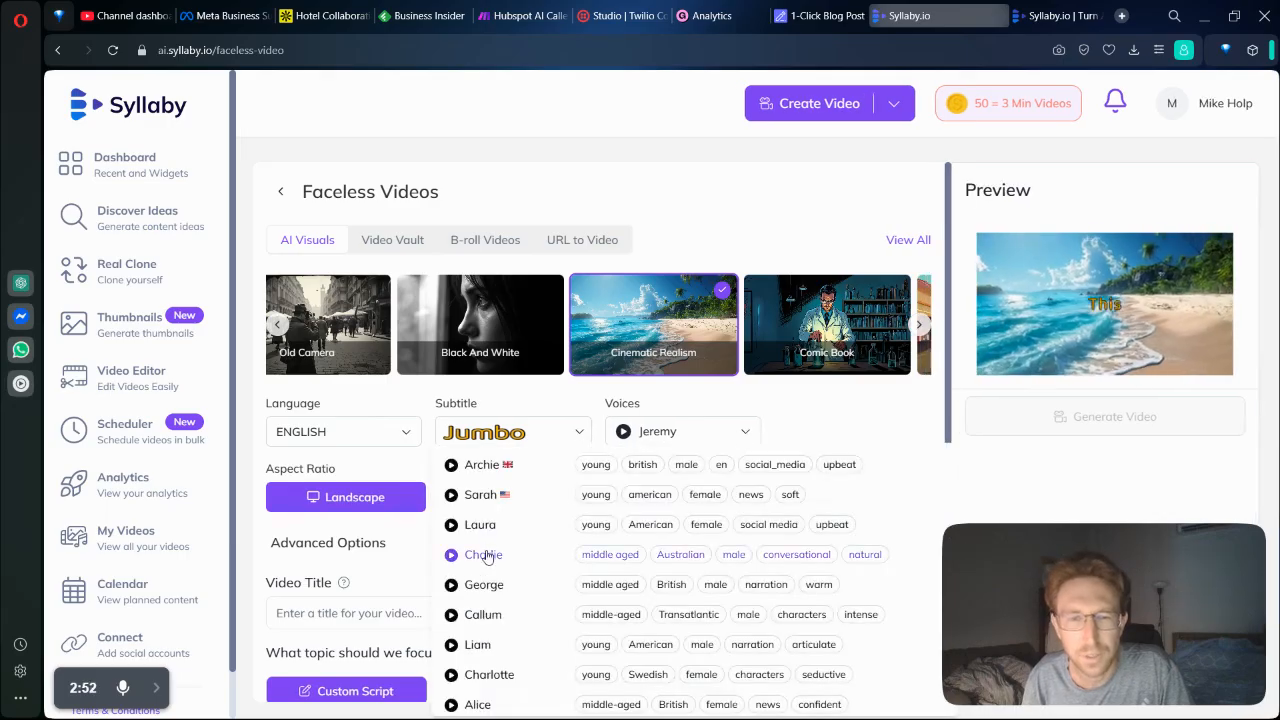
scroll(486, 562, "up", 5)
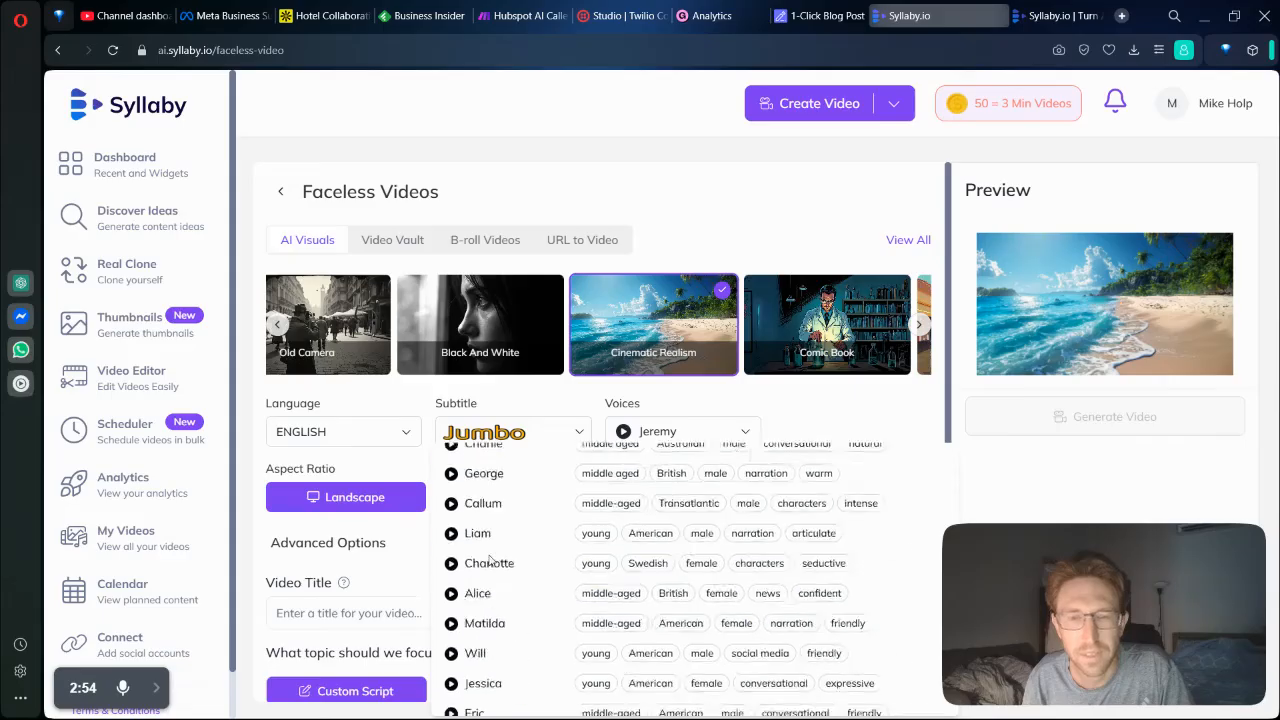
left_click(659, 530)
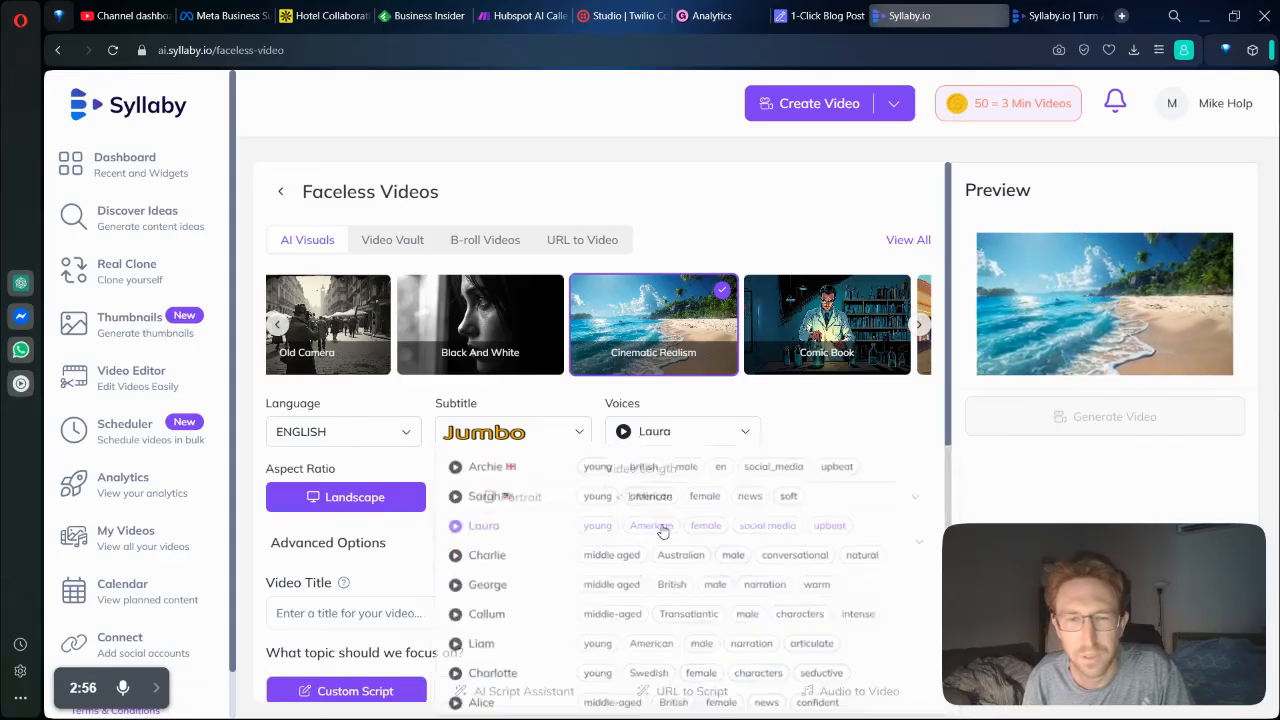
left_click(682, 432)
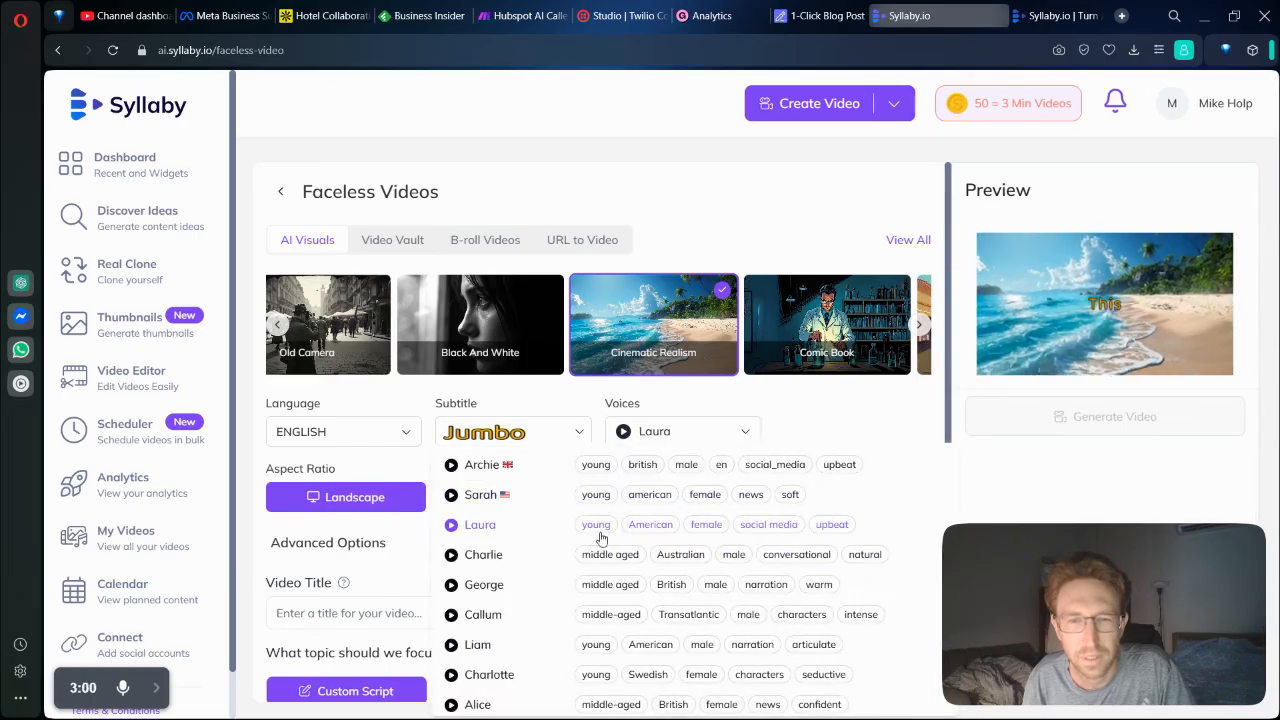
left_click(703, 537)
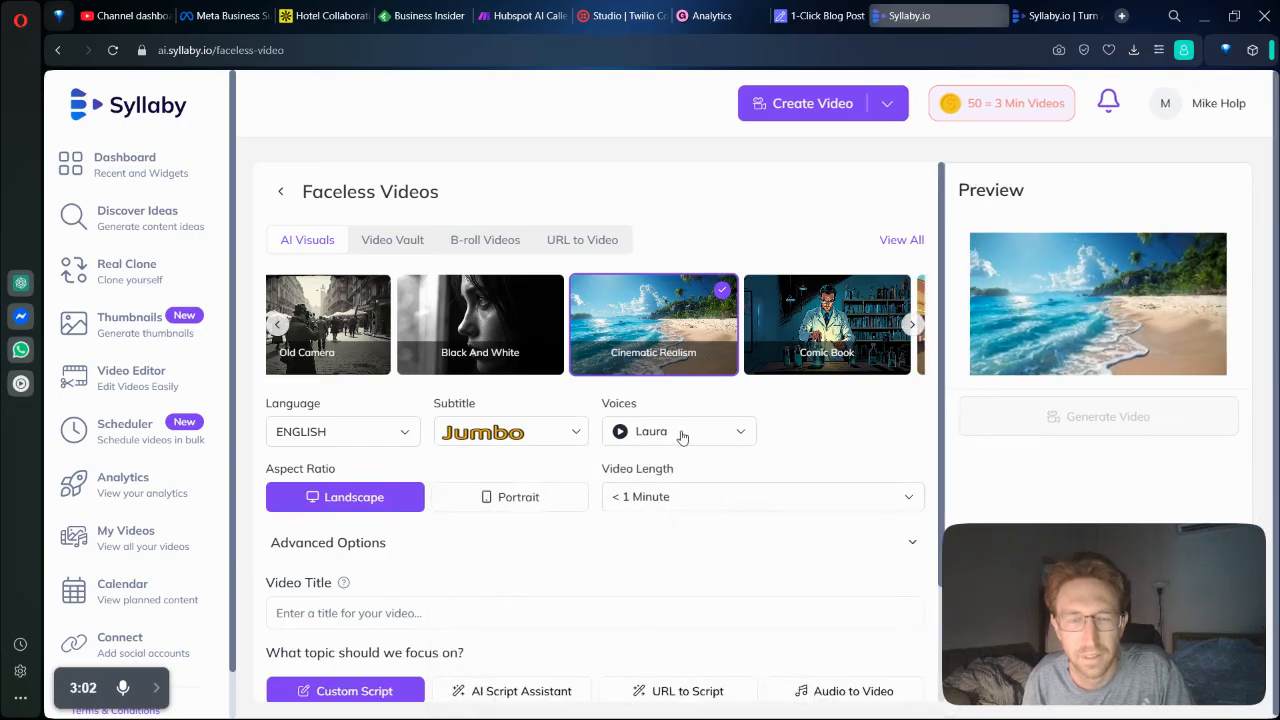
Preview several more voices for the faceless video and choose Antoni, the young American male narration voice.
left_click(681, 437)
scroll(484, 505, "down", 3)
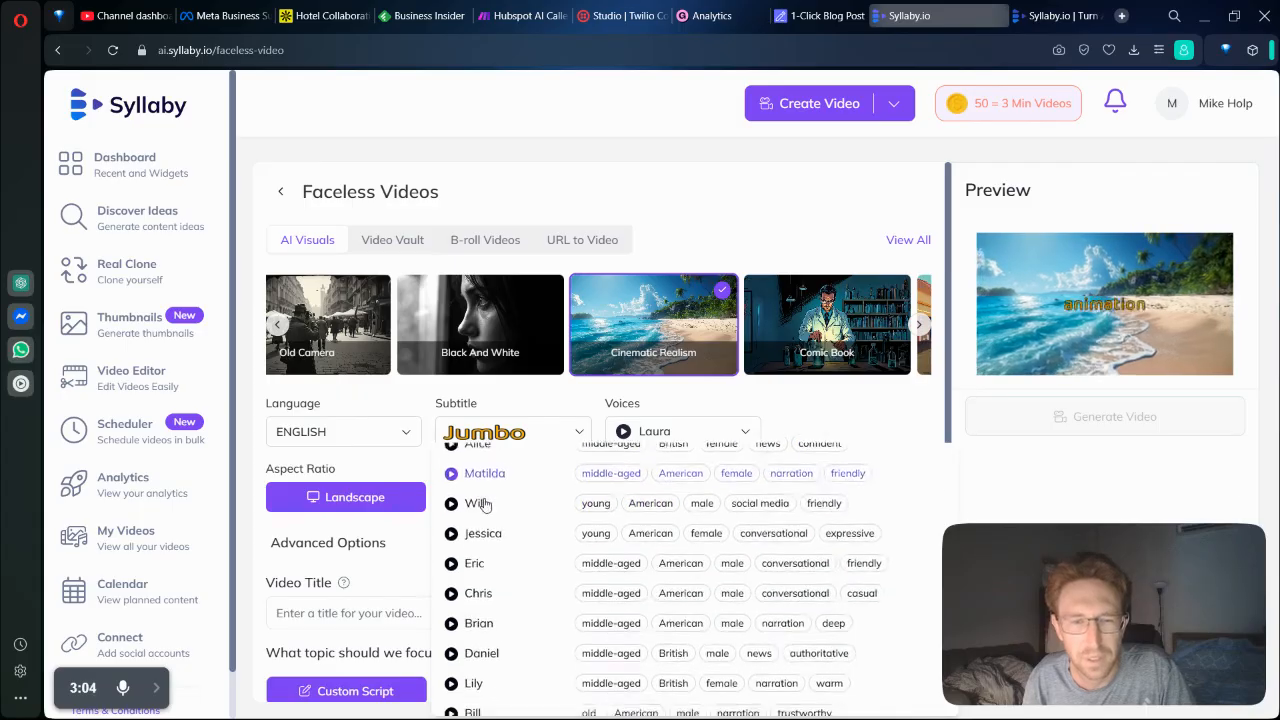
scroll(484, 505, "down", 3)
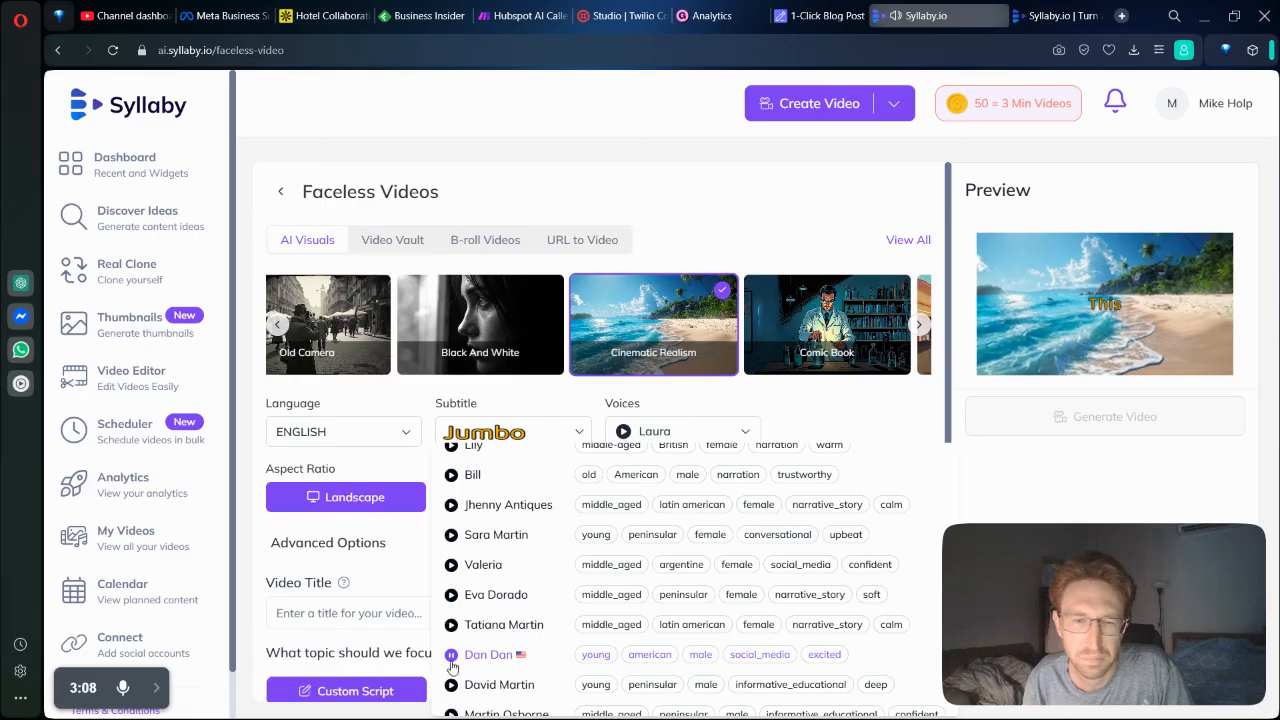
scroll(480, 635, "down", 4)
left_click(452, 556)
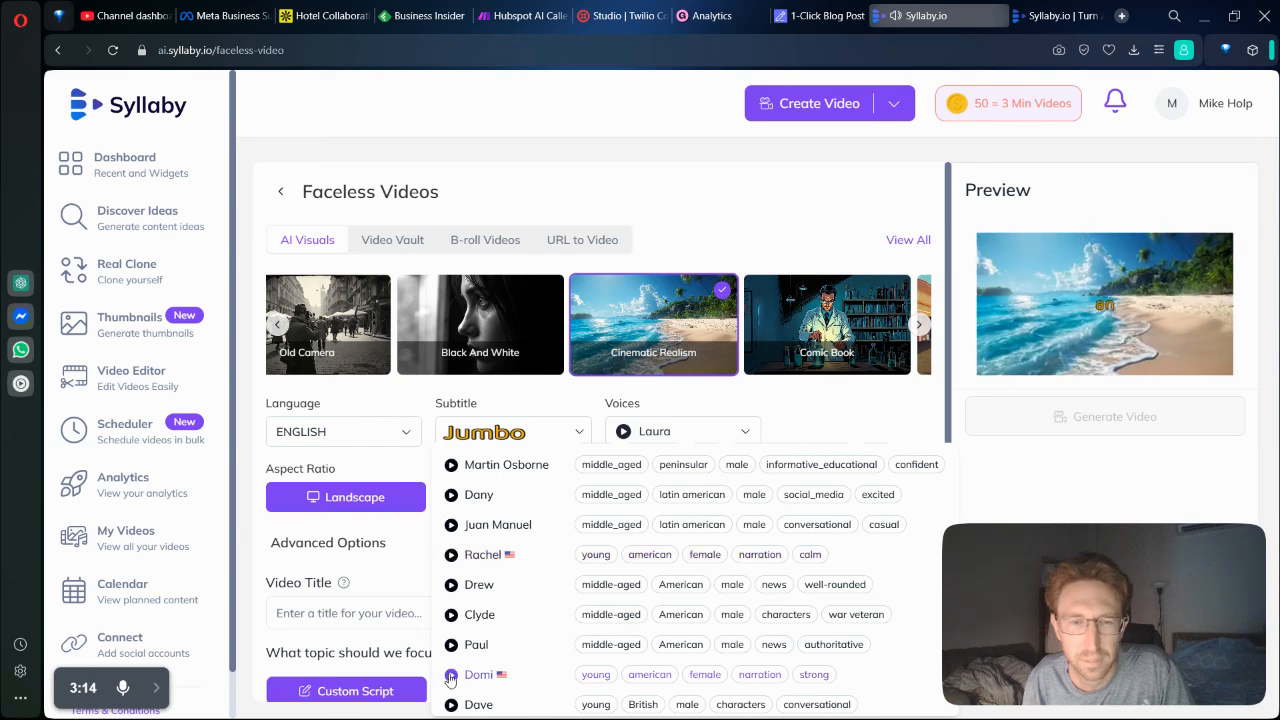
scroll(484, 690, "down", 1)
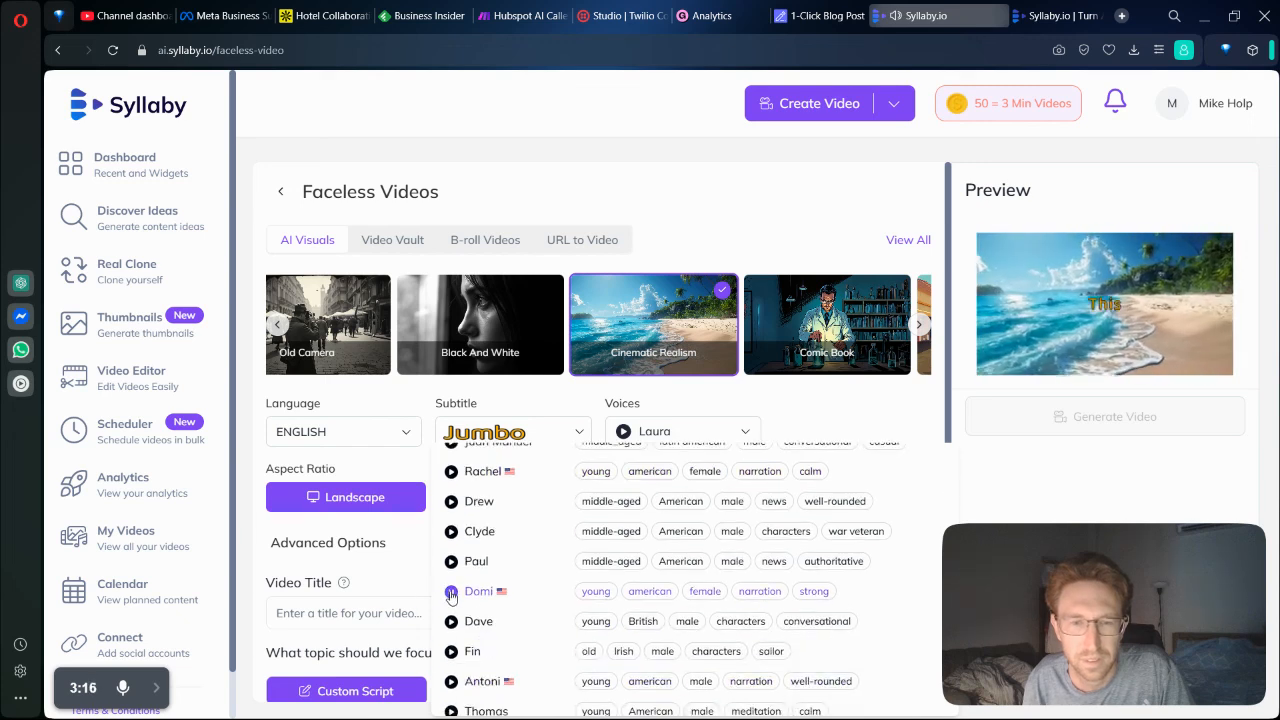
scroll(474, 630, "down", 1)
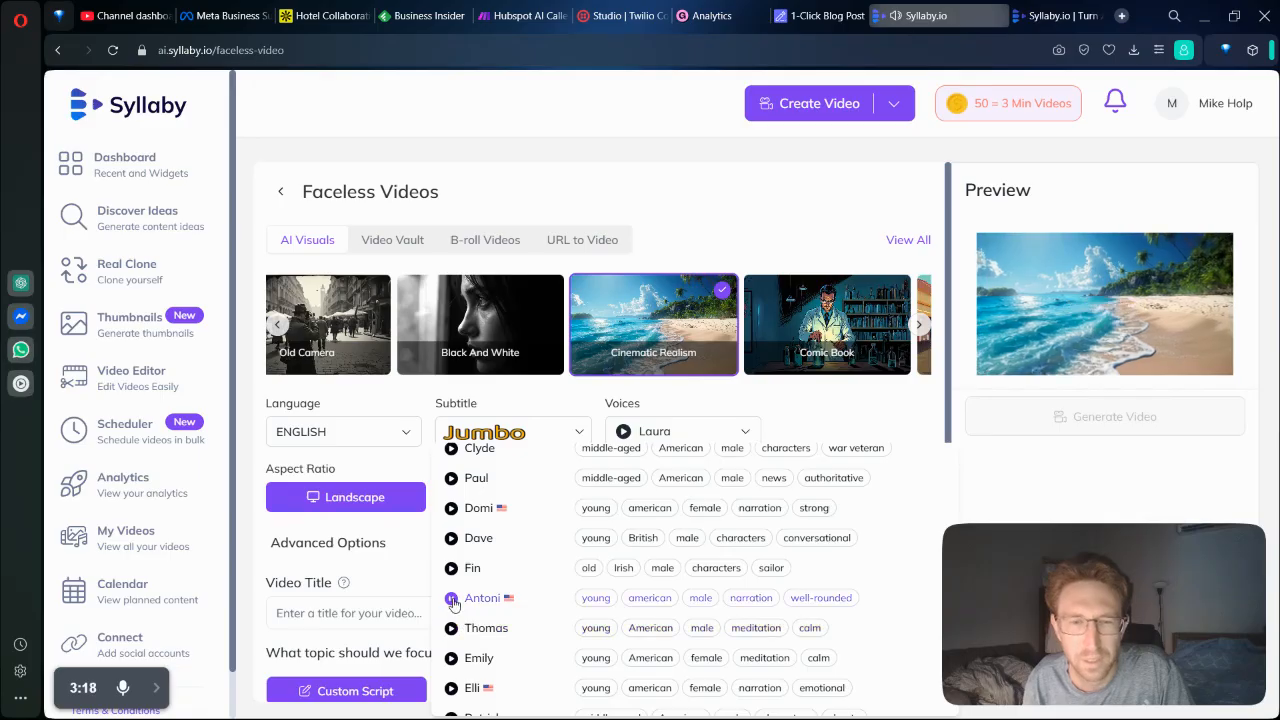
left_click(479, 603)
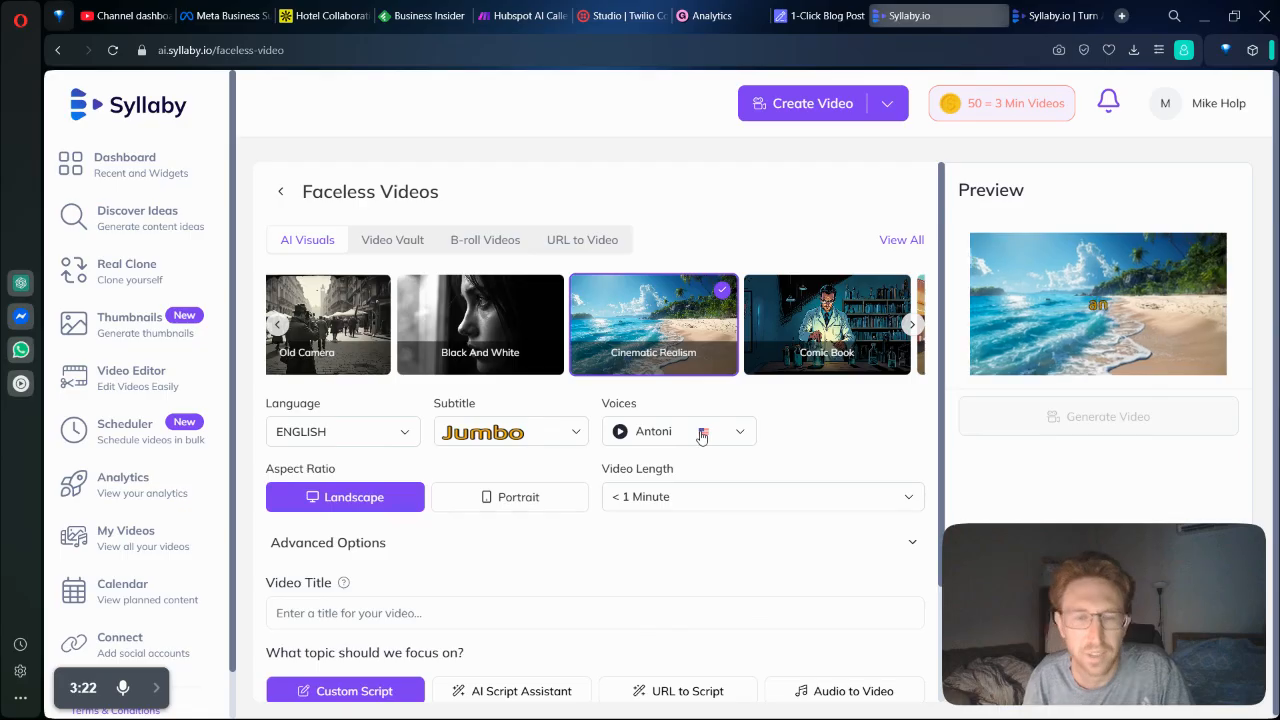
Set the video's aspect ratio to Portrait and check the video length options, keeping < 1 Minute.
left_click(526, 505)
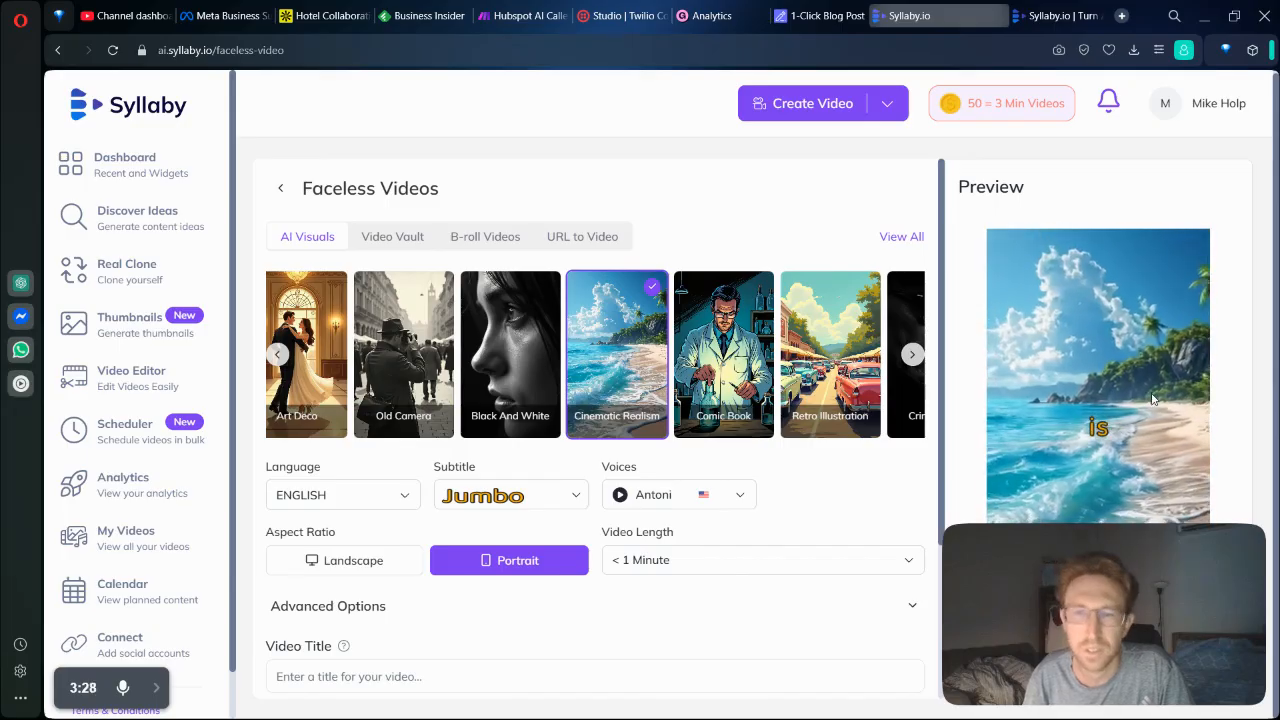
left_click(654, 562)
mouse_move(1011, 106)
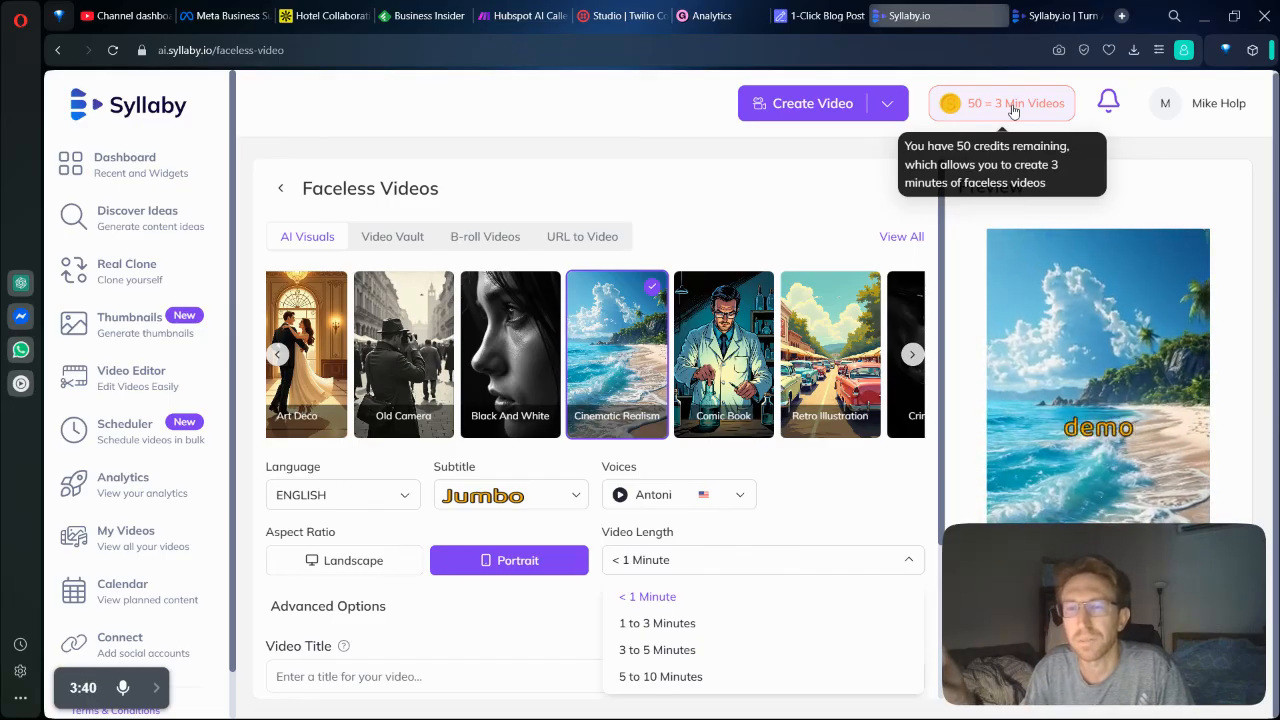
left_click(662, 560)
scroll(482, 575, "down", 2)
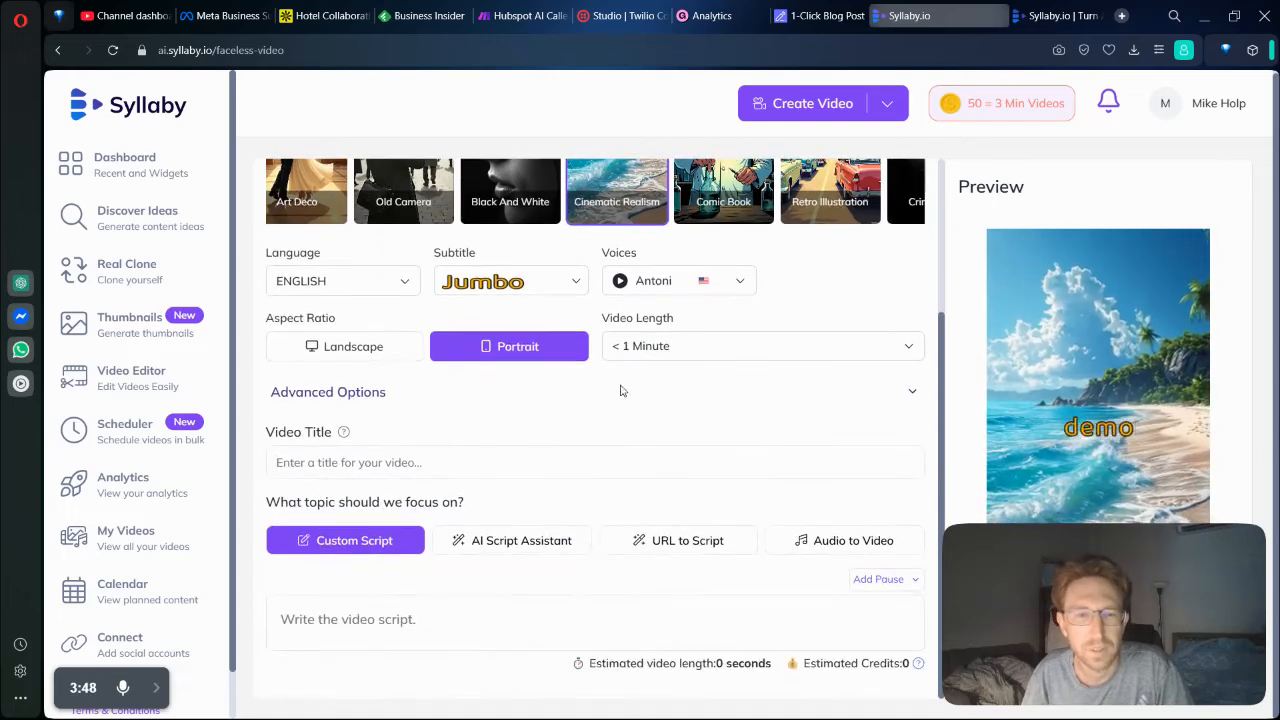
Title the video "Walking on a beach in Thailand".
mouse_move(344, 433)
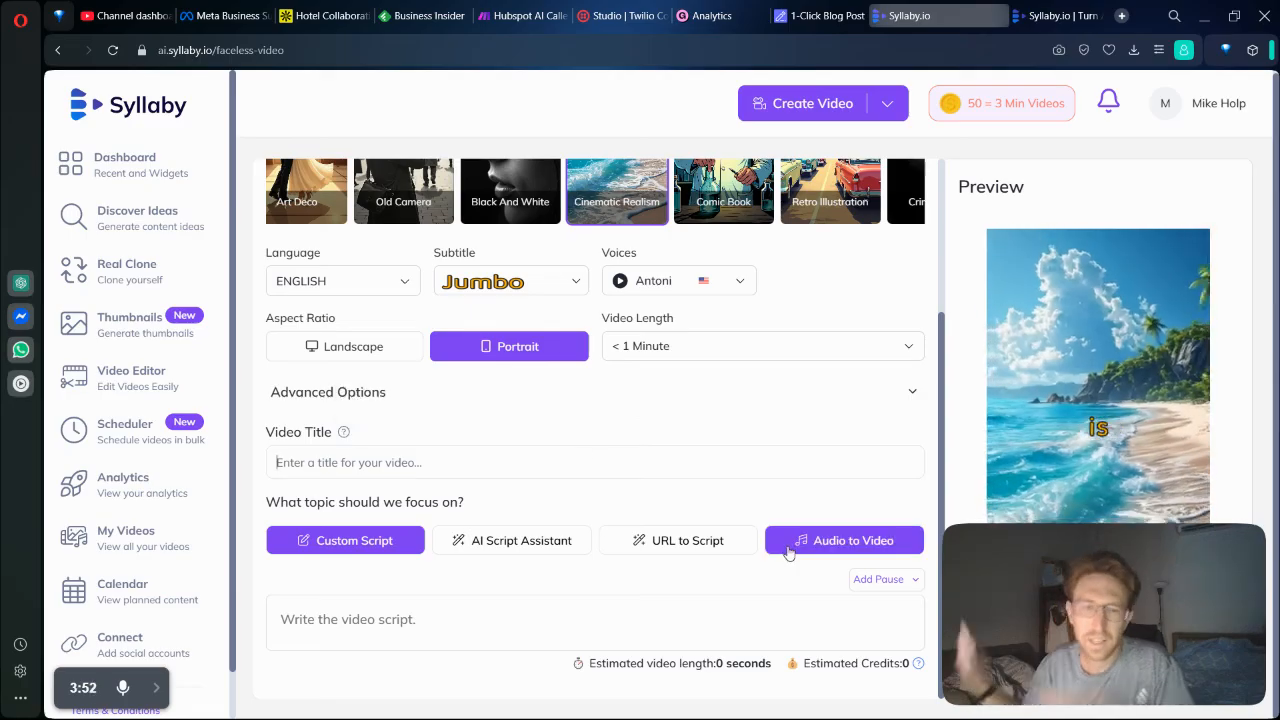
type("Wal")
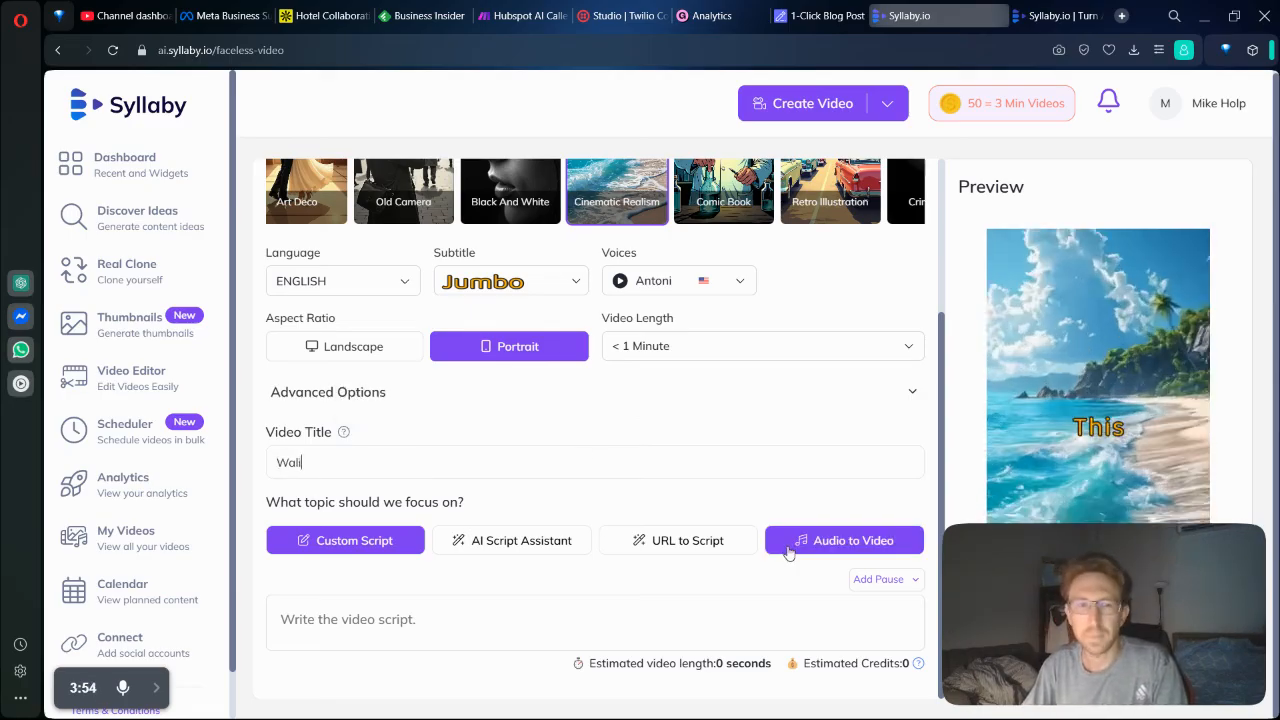
type("king")
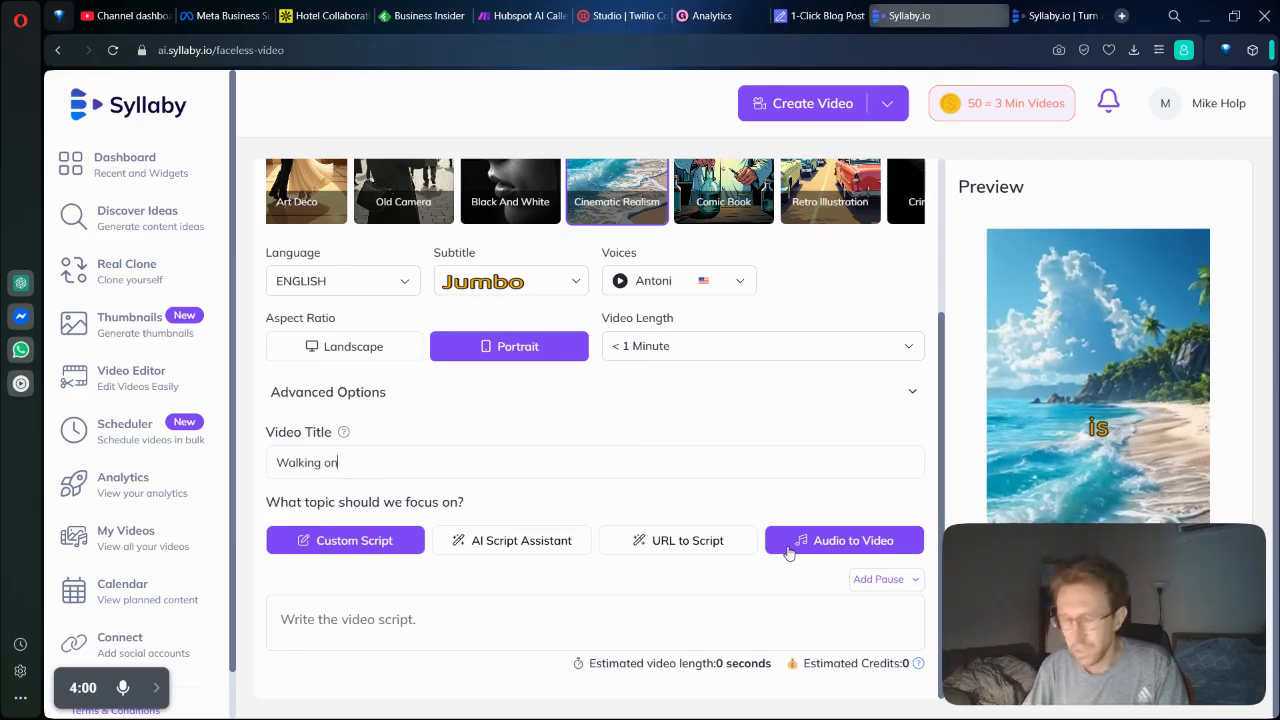
type(" on a beach in Thailand")
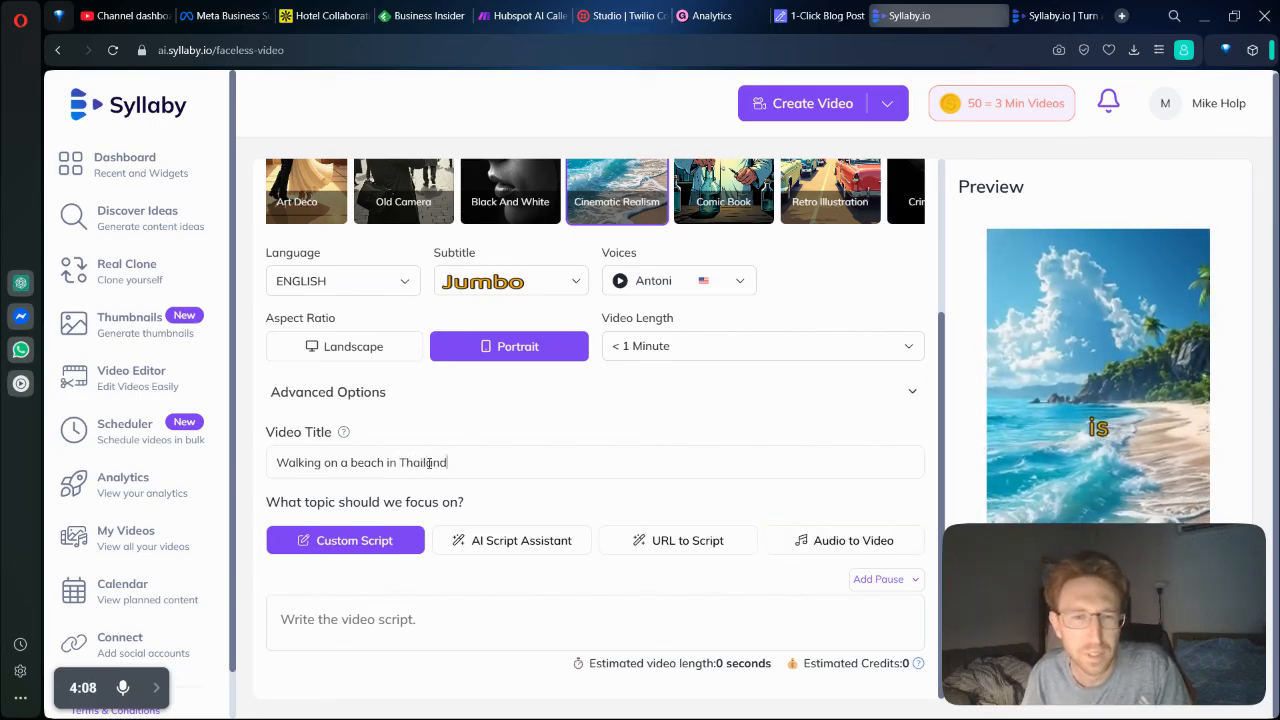
Use the AI Script Assistant as the script source and choose the Iconic Cinematic Movements topic.
left_click(541, 541)
scroll(518, 553, "down", 2)
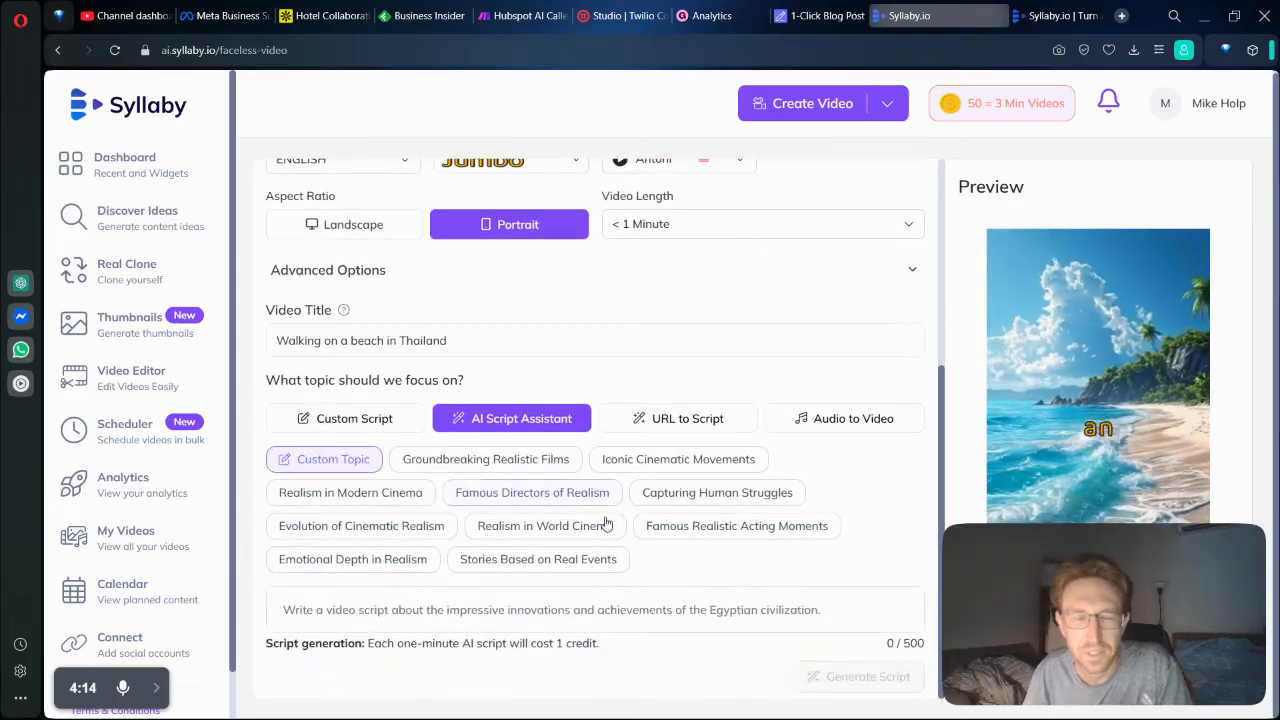
left_click(692, 466)
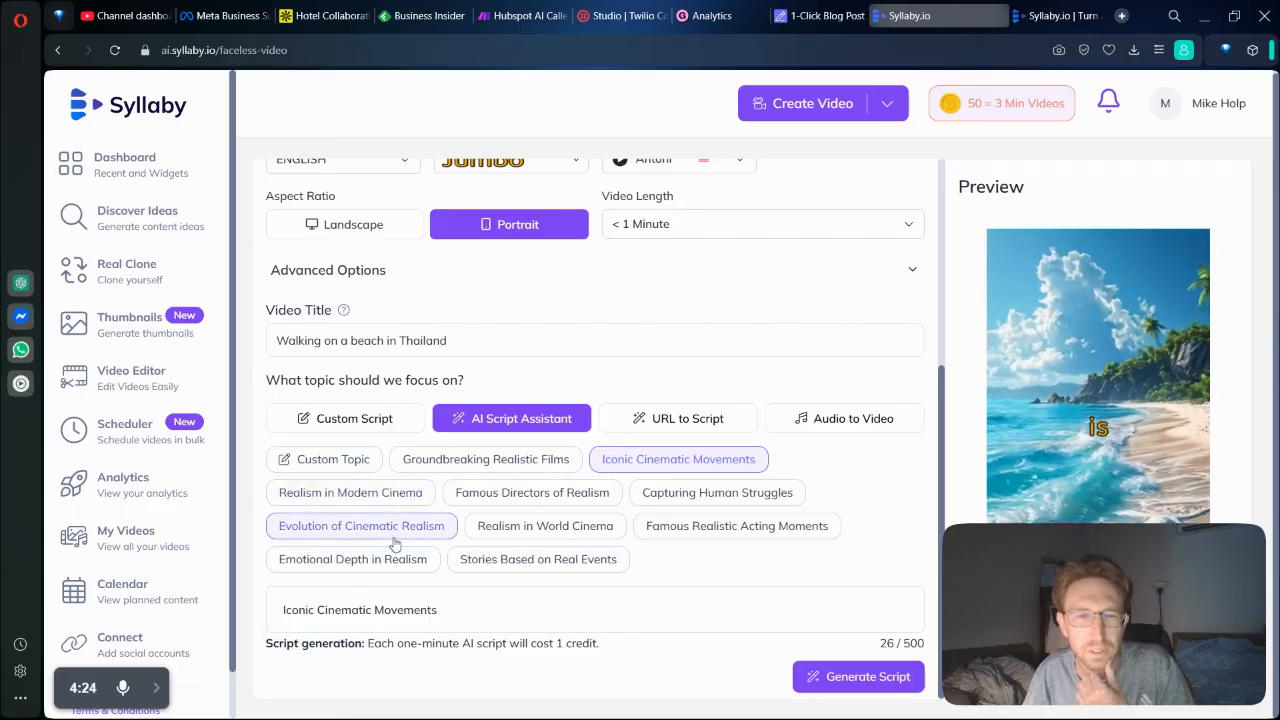
left_click(350, 470)
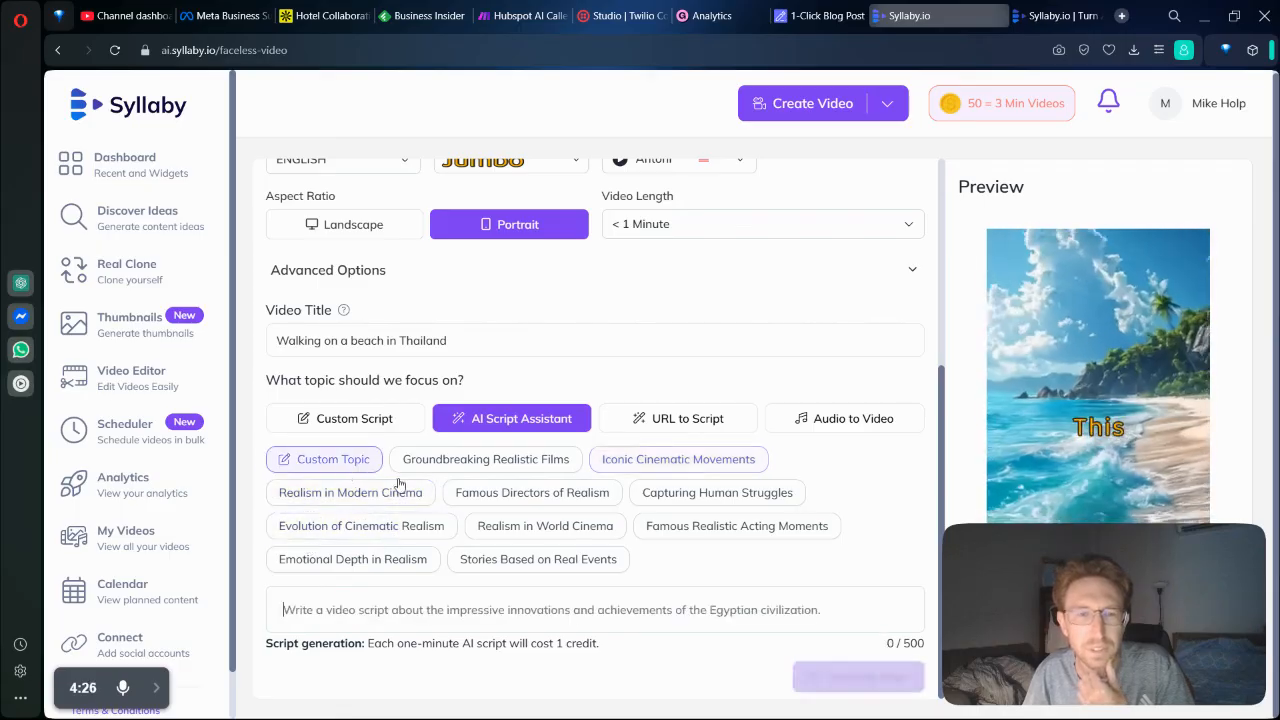
left_click(679, 461)
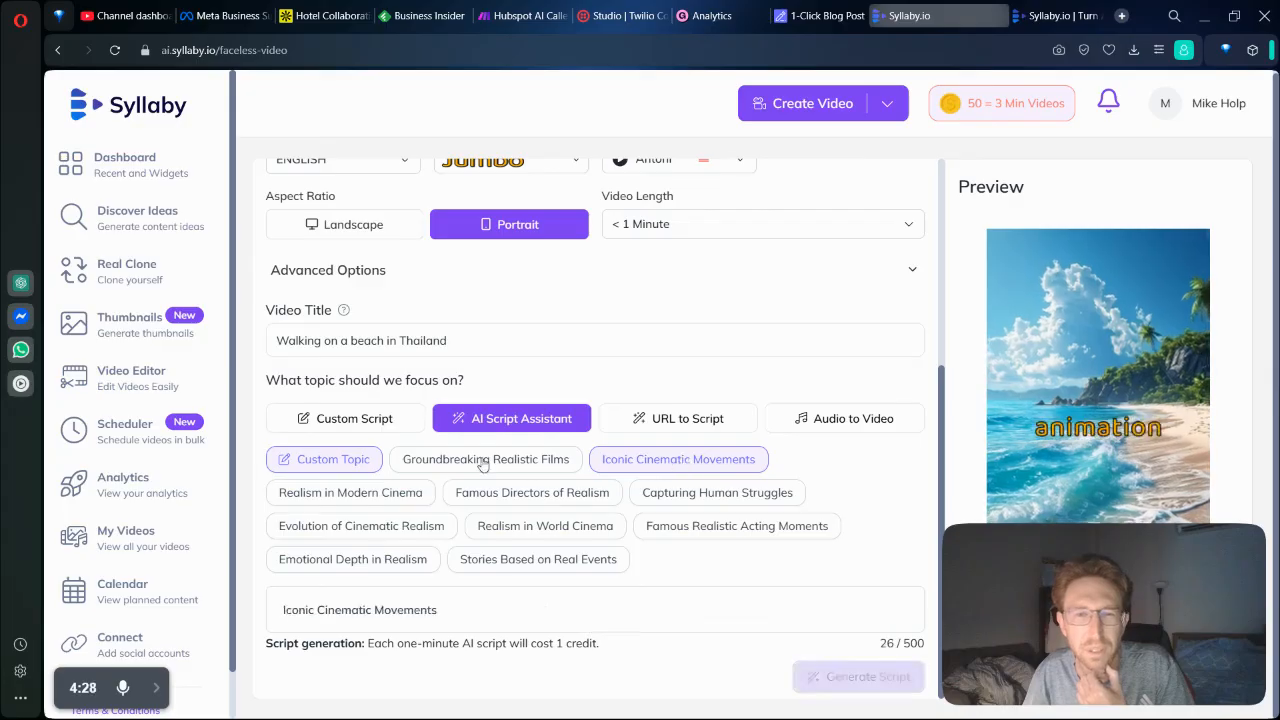
Switch to ChatGPT and ask it to "come up with 3 popular topic ideas for faceless videos in the digital nomad space".
triple_click(420, 341)
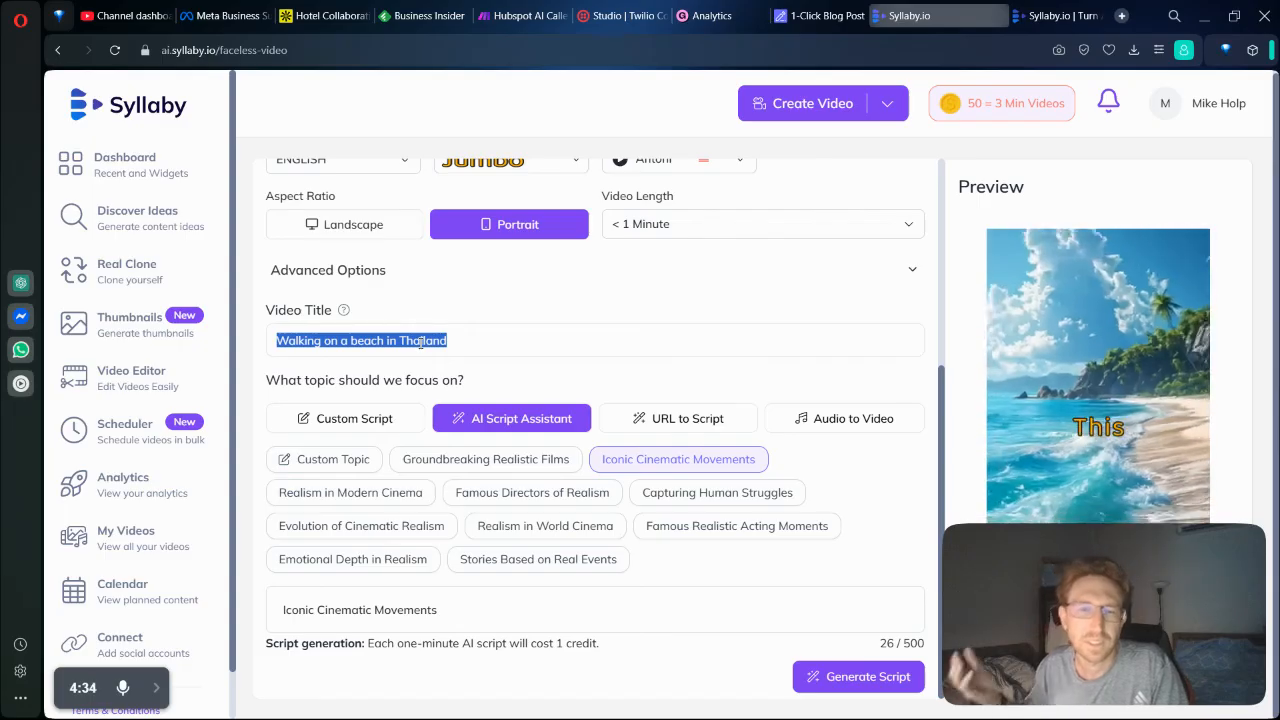
left_click(20, 283)
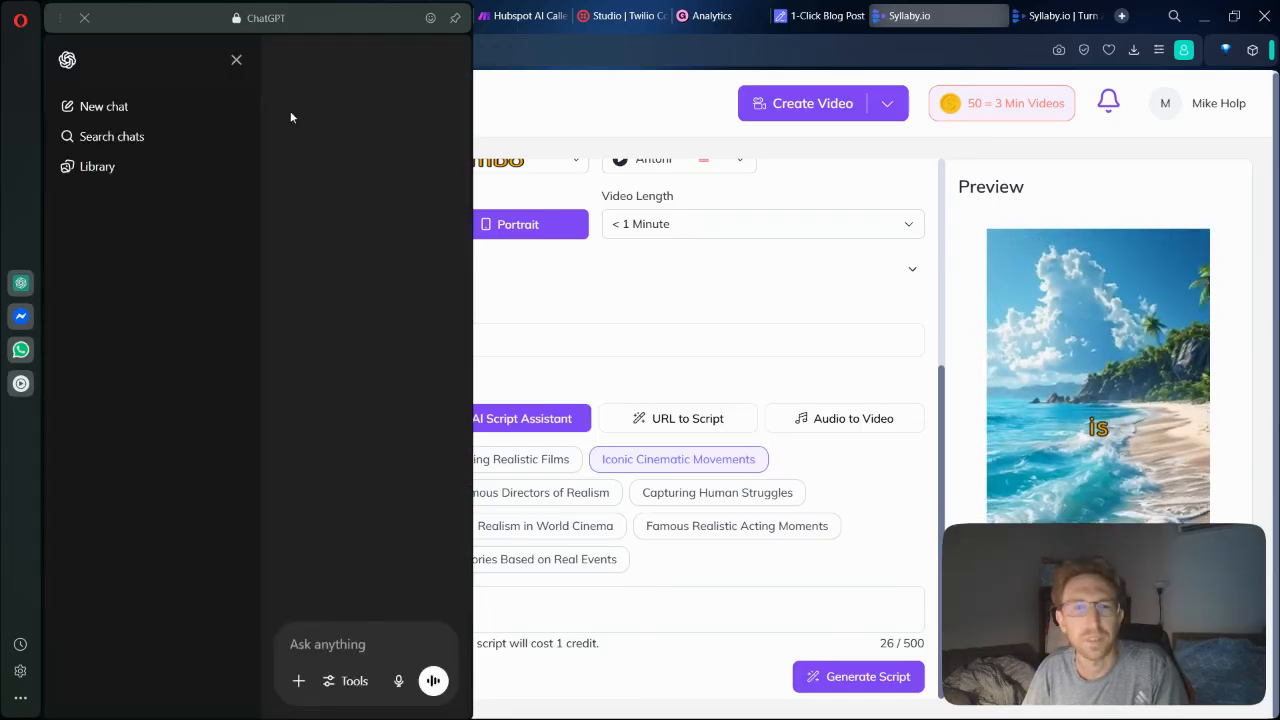
left_click(348, 641)
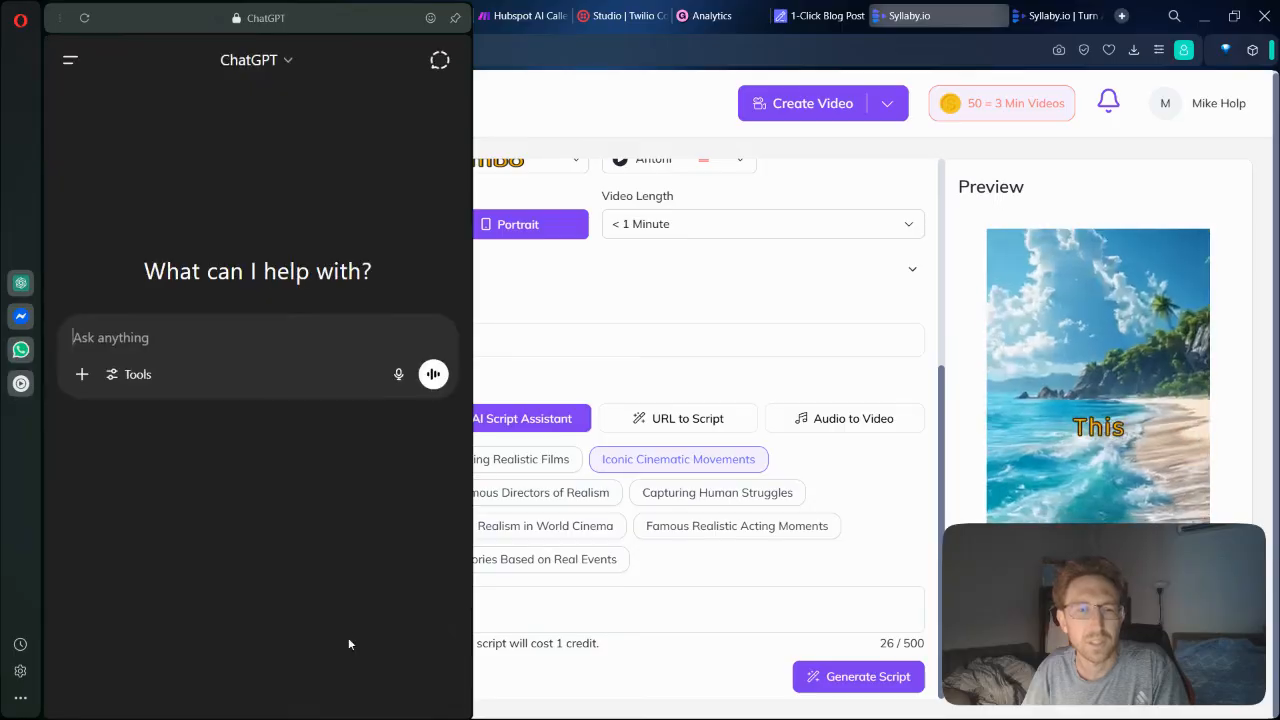
type("come up with 3 popula")
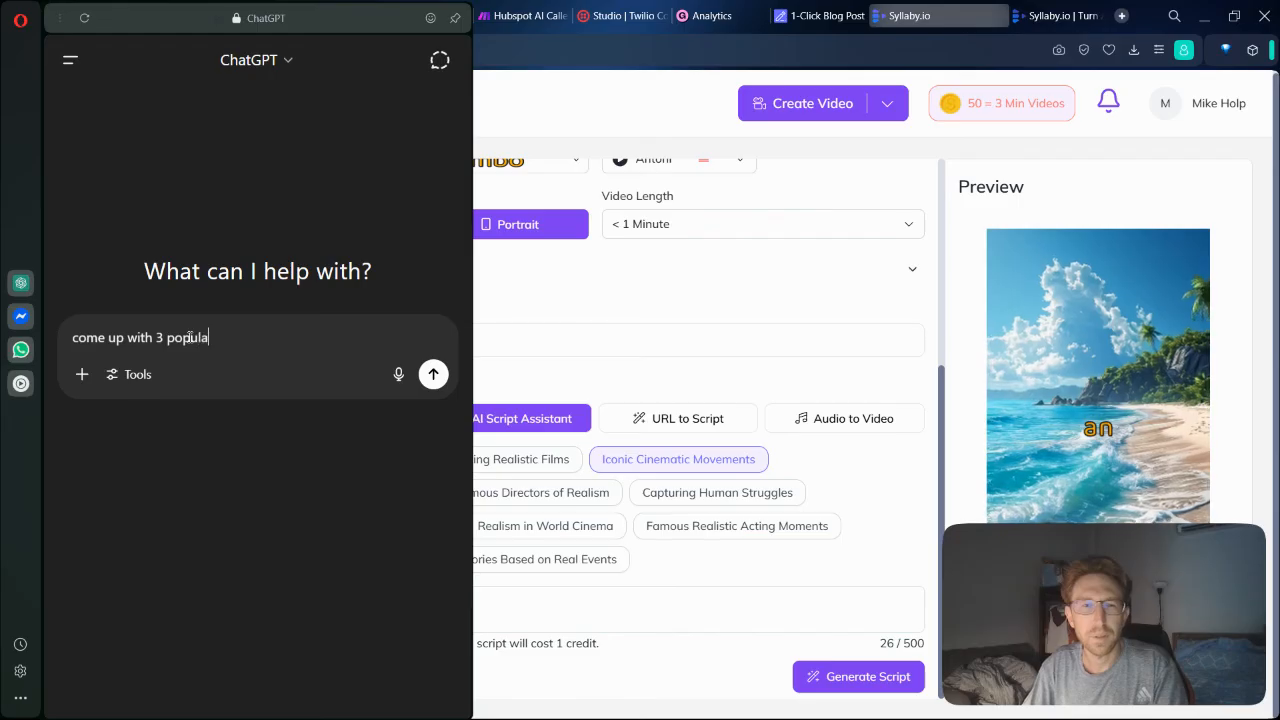
type("r topic ideas for")
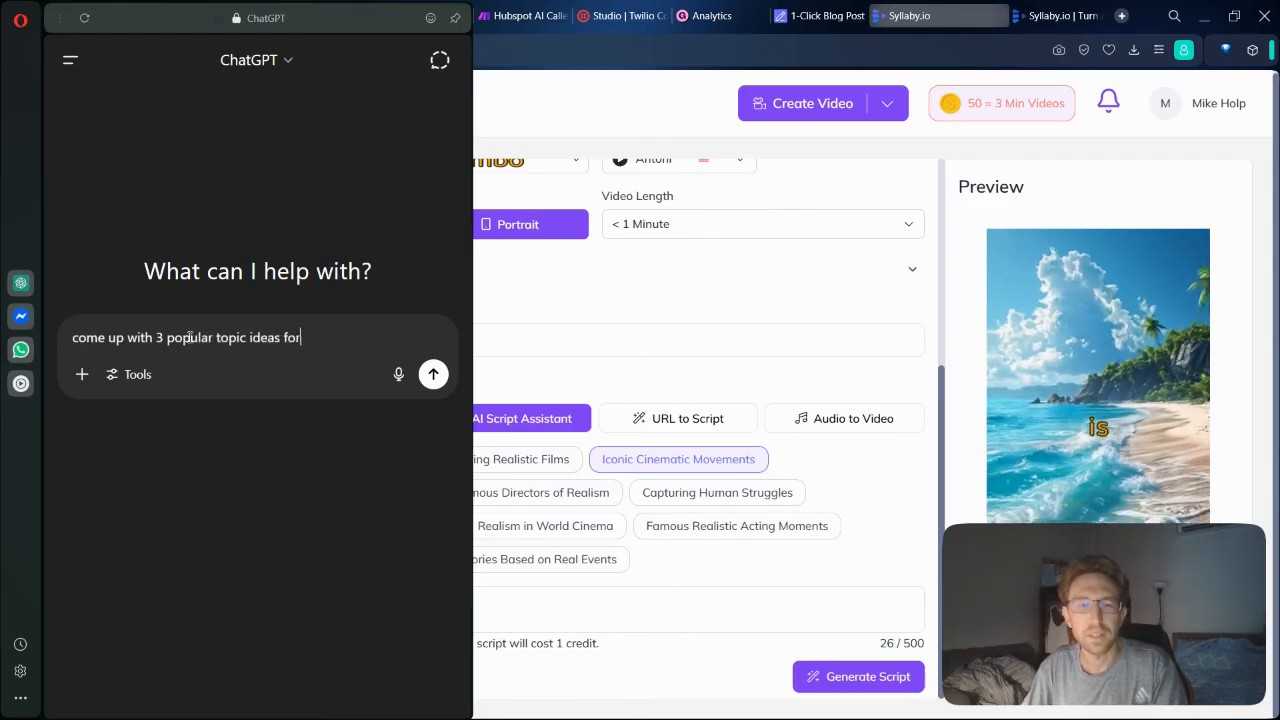
type(" faceless vide")
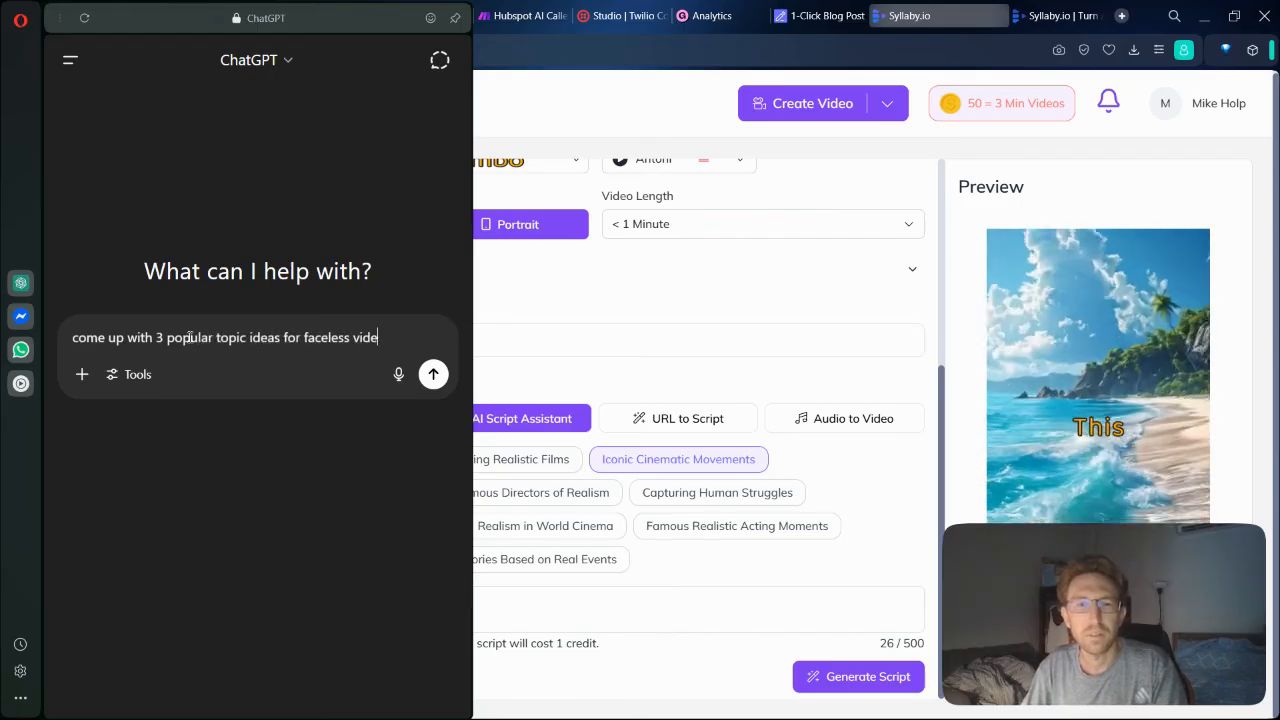
type("os in the ")
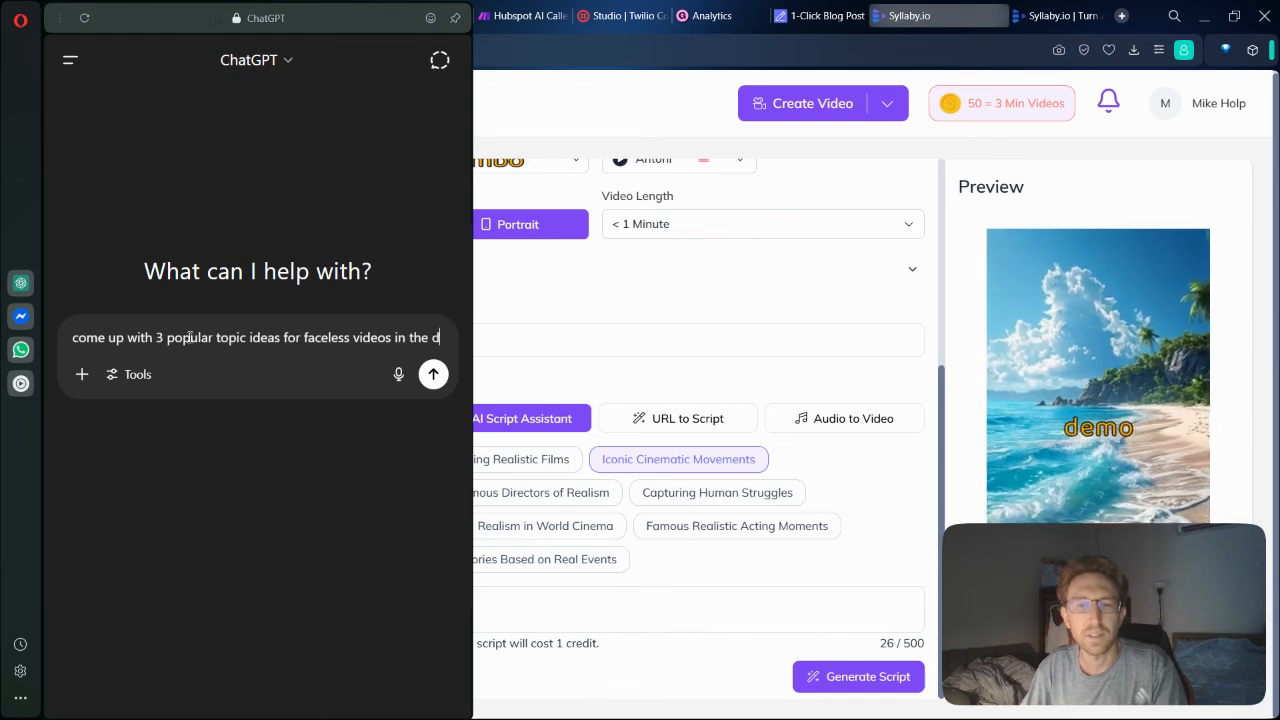
type("digital nomad s")
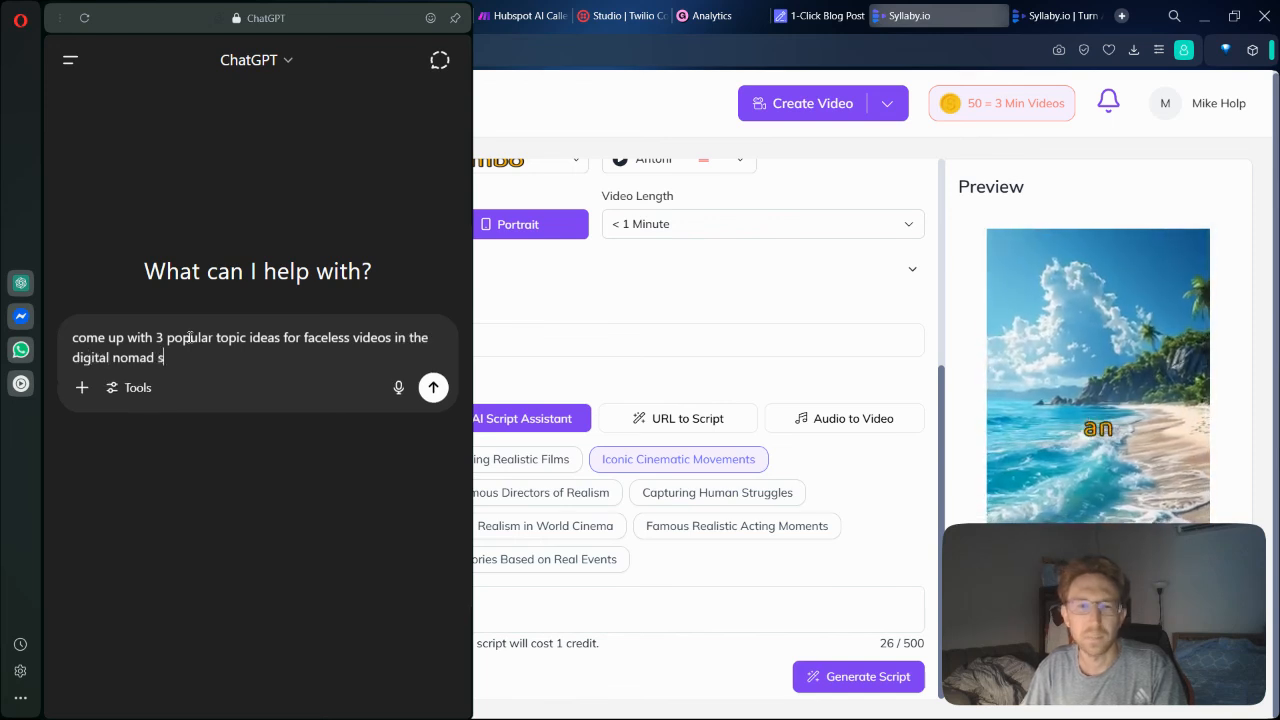
type("pace")
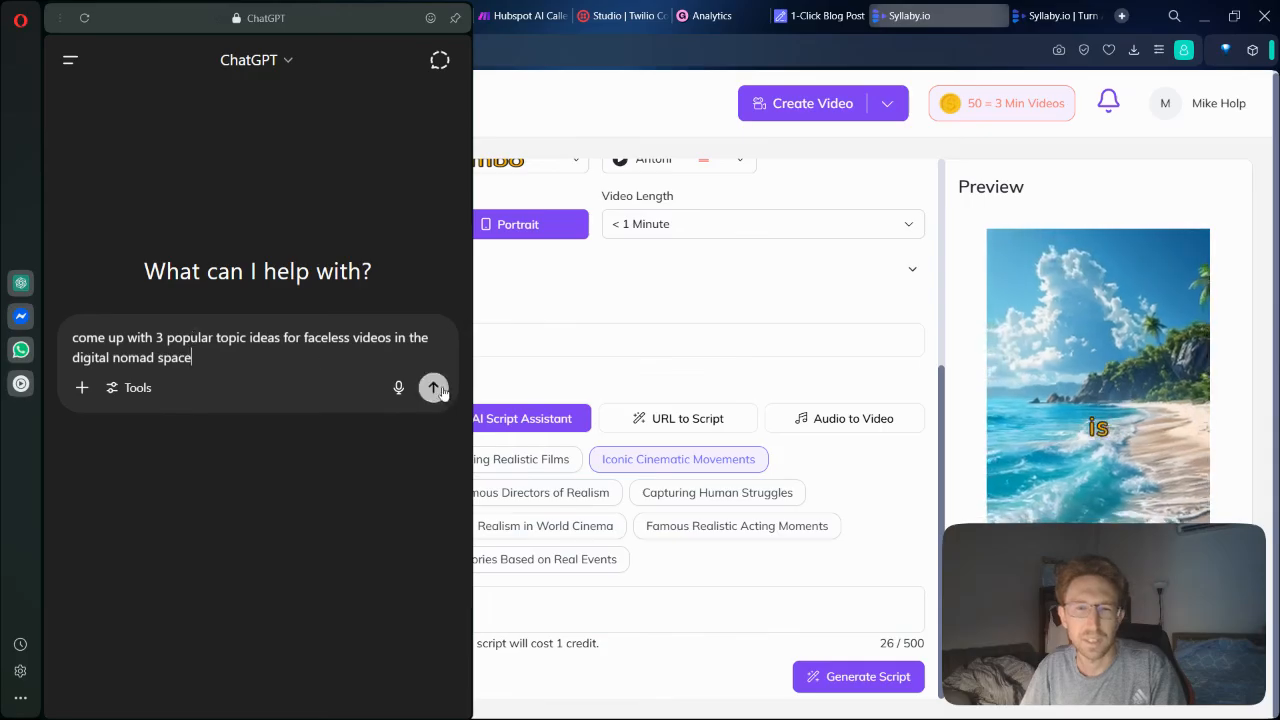
left_click(433, 387)
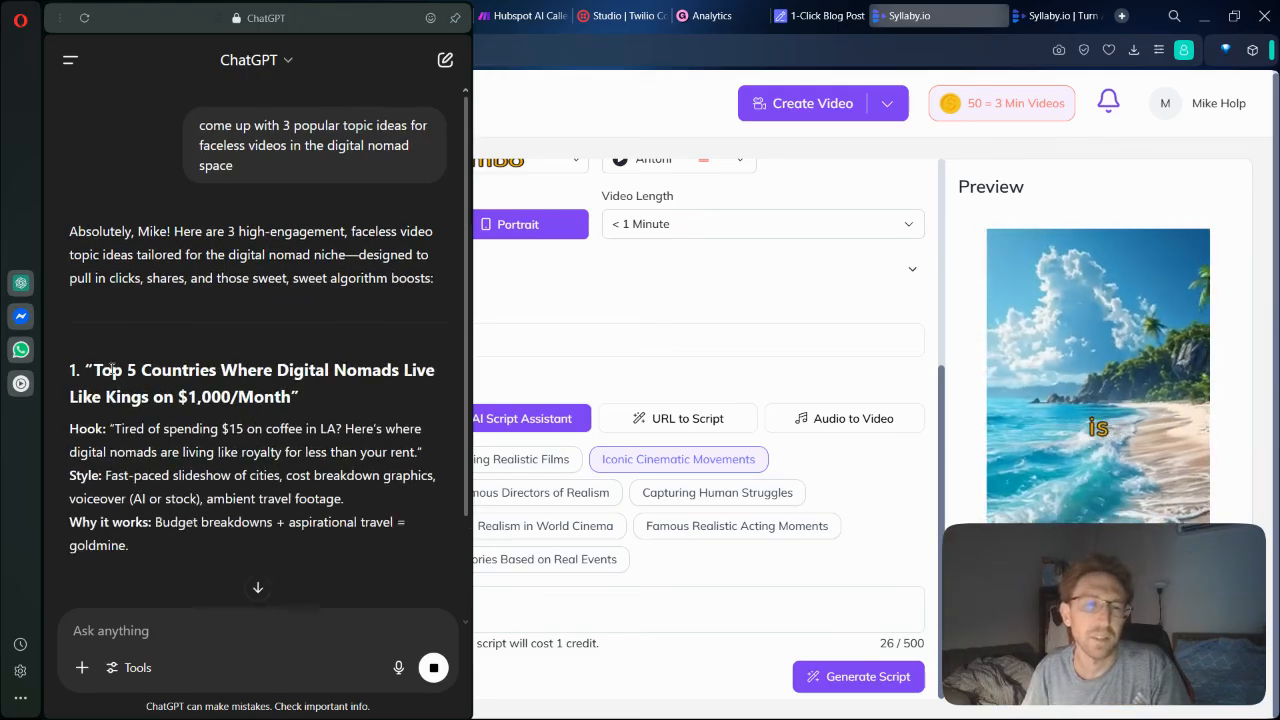
Replace the Syllaby video title with ChatGPT's first idea, "Top 5 Countries Where Digital Nomads Live Like Kings on $1,000/Month".
left_click_drag(96, 370, 290, 397)
key("ctrl+c")
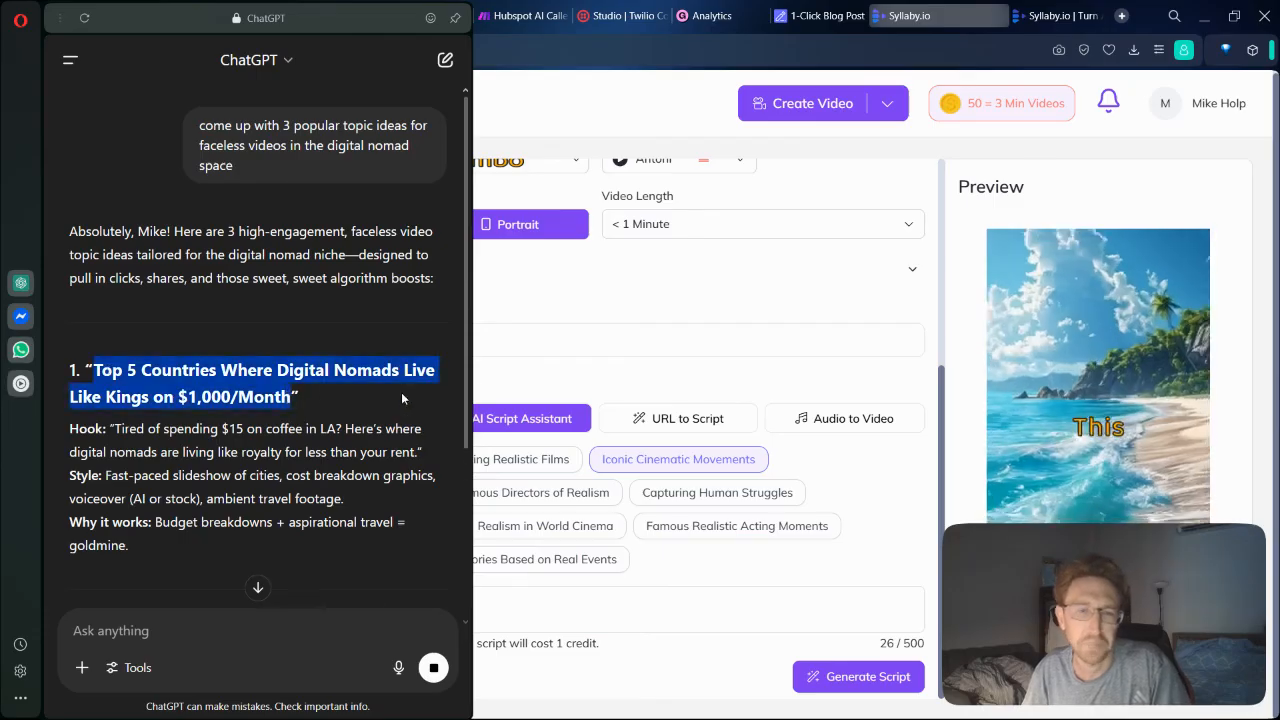
left_click(571, 334)
key("ctrl+a")
key("ctrl+v")
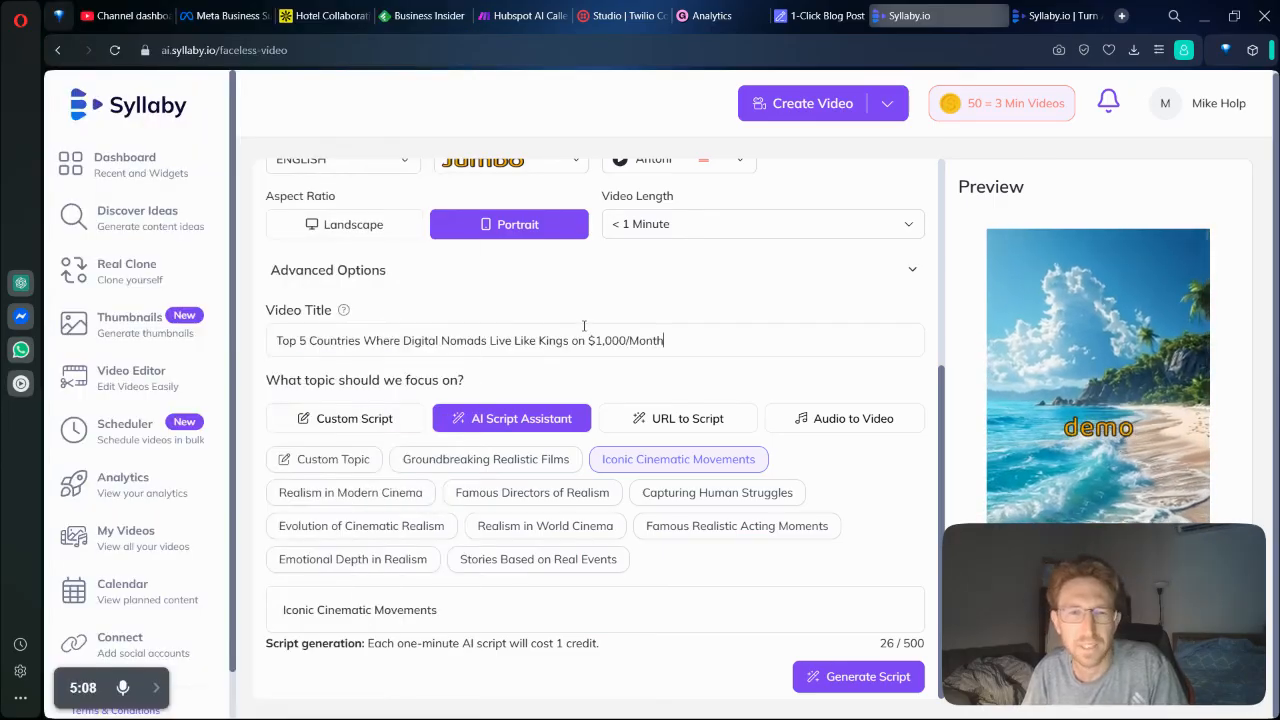
Change "Like Kings" to "Well" in the video title.
double_click(548, 340)
key("BackSpace")
key("BackSpace")
key("BackSpace")
key("BackSpace")
key("BackSpace")
key("BackSpace")
type("Well")
Expand the advanced options and set the background music to Experimental (Noise) 2 from the Experimental category.
left_click(669, 282)
scroll(700, 357, "down", 3)
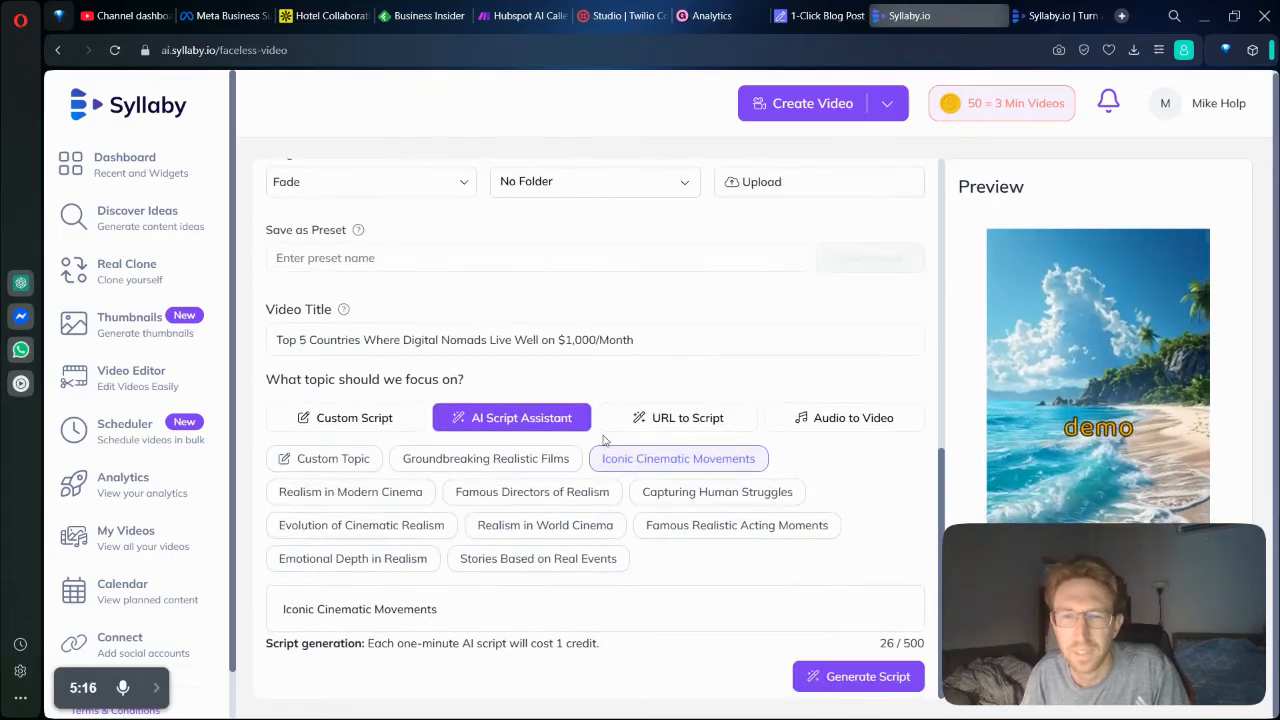
scroll(607, 437, "up", 4)
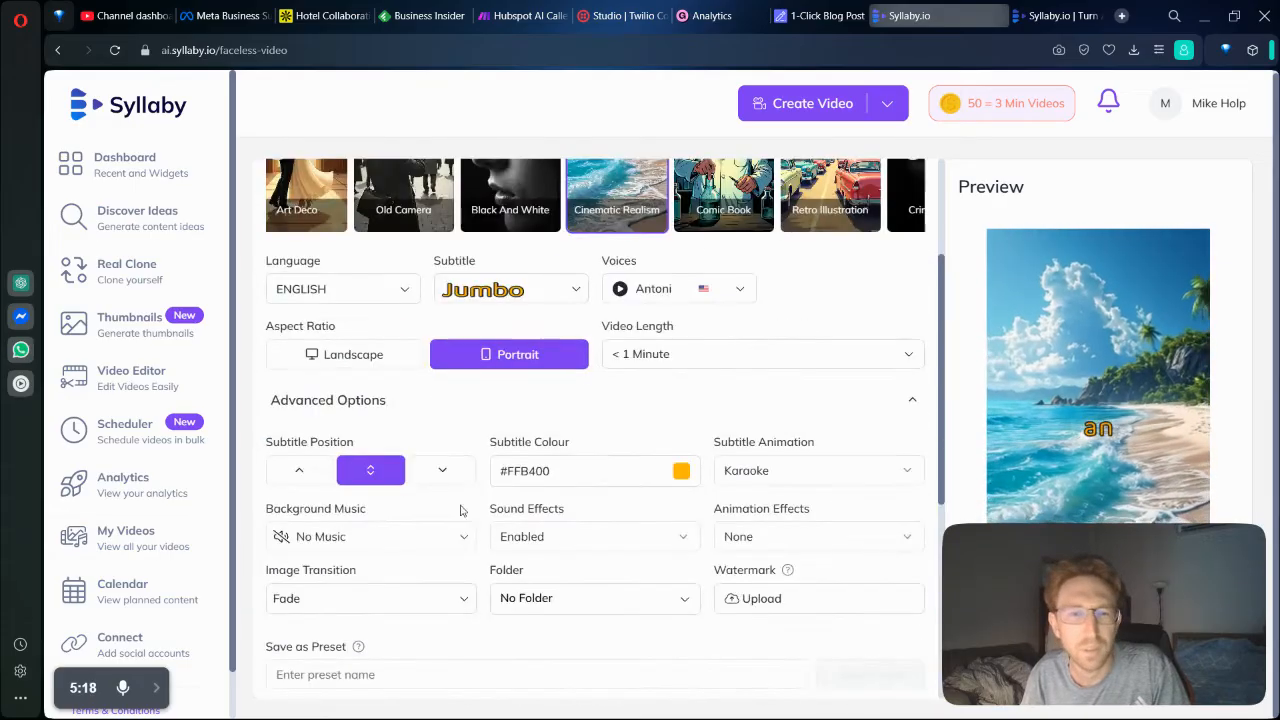
left_click(350, 539)
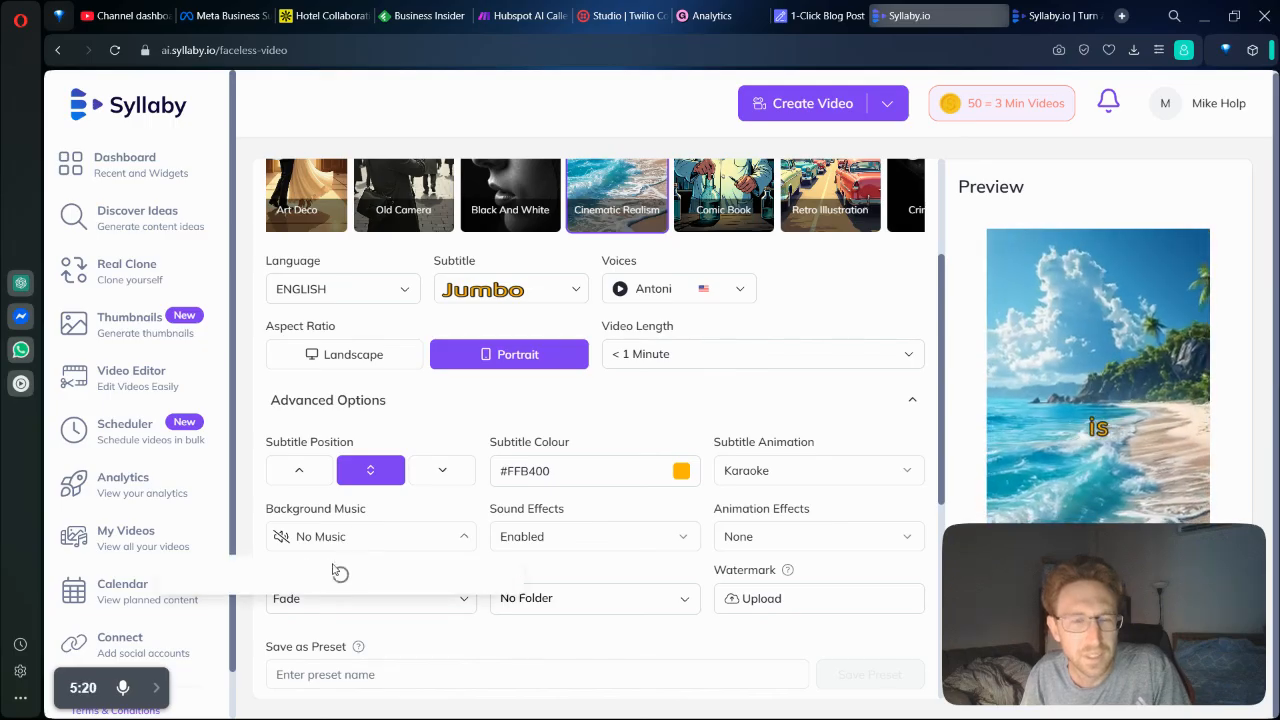
scroll(360, 560, "down", 3)
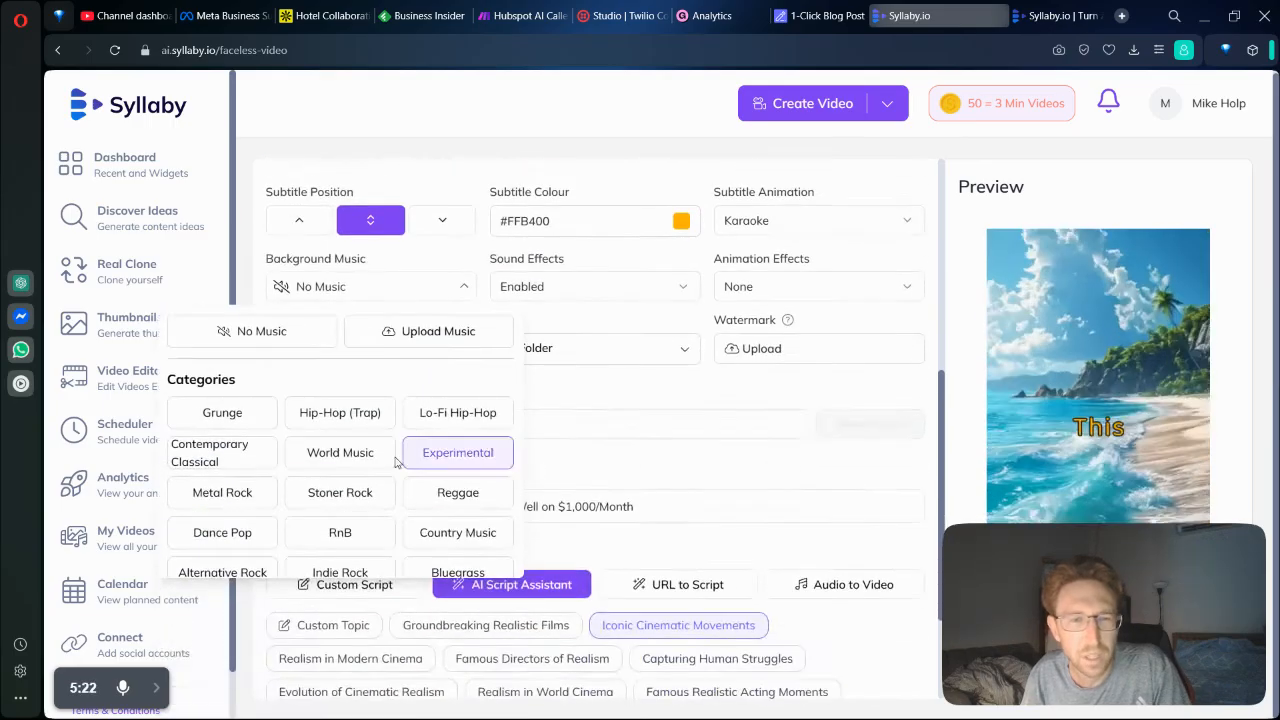
left_click(485, 455)
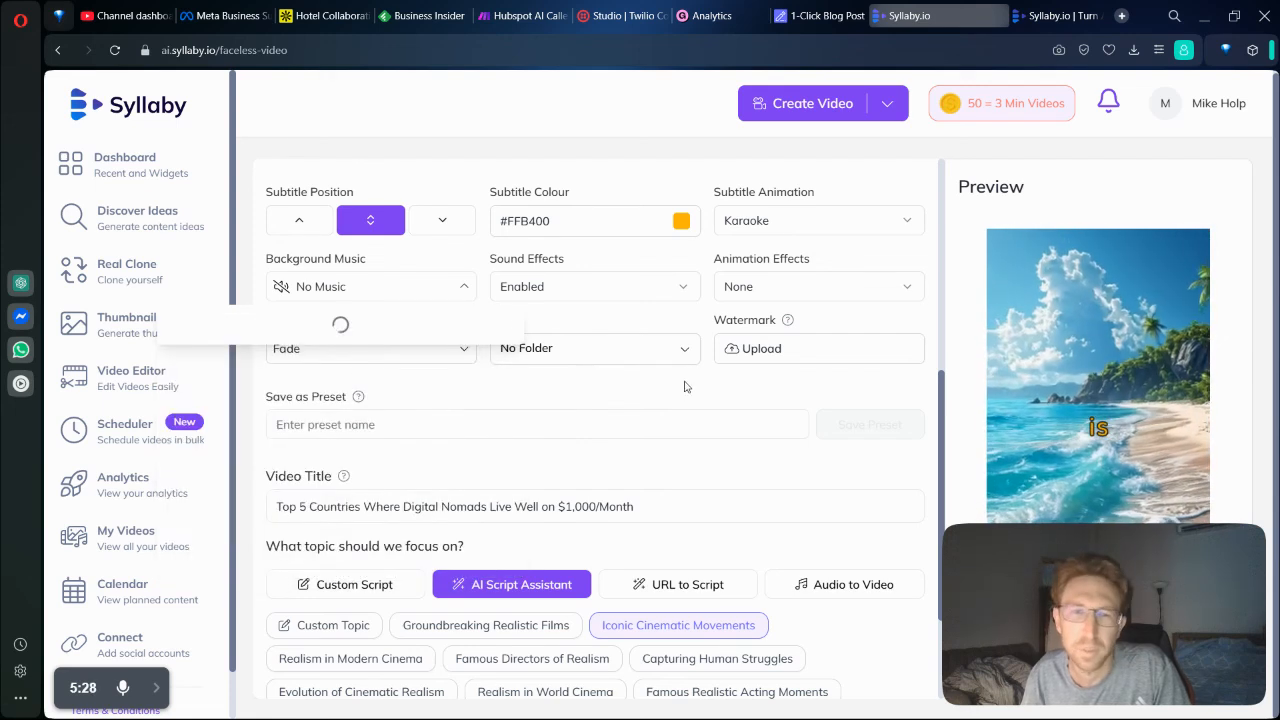
left_click(185, 372)
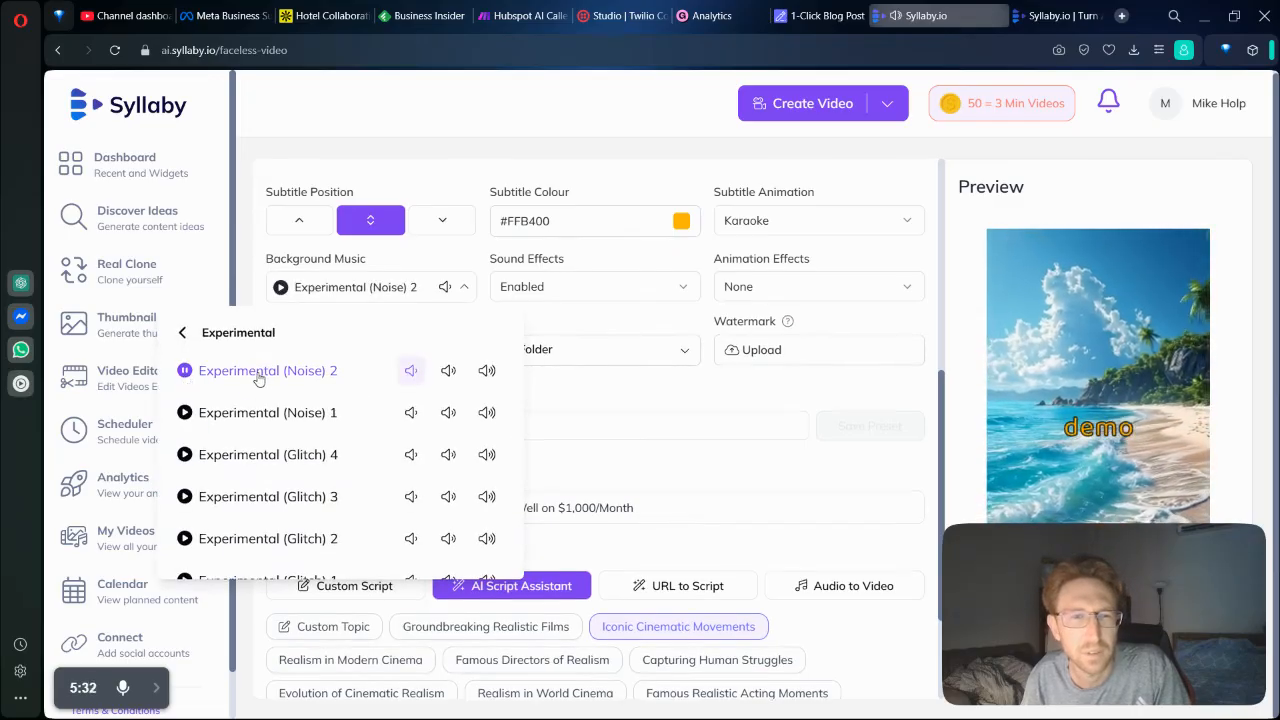
Replace the background music with Alternative Rock 5 from the Alternative Rock category.
left_click(182, 332)
scroll(335, 420, "down", 1)
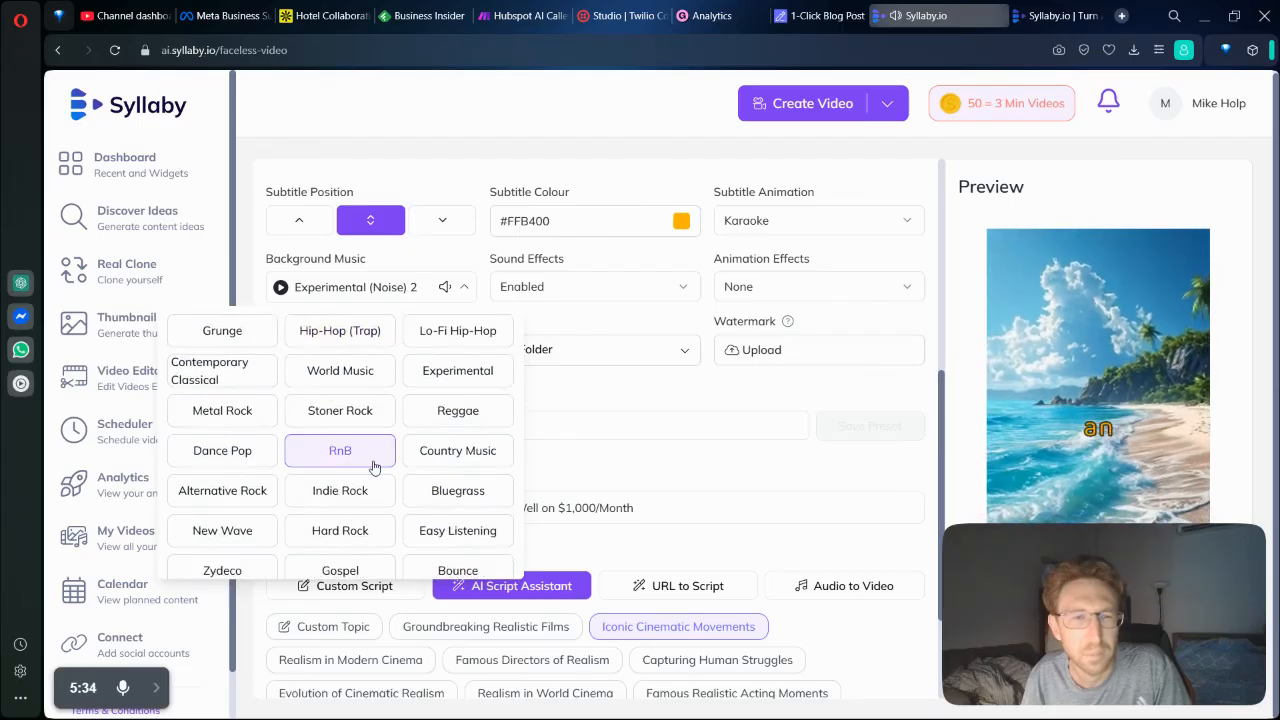
scroll(373, 467, "down", 1)
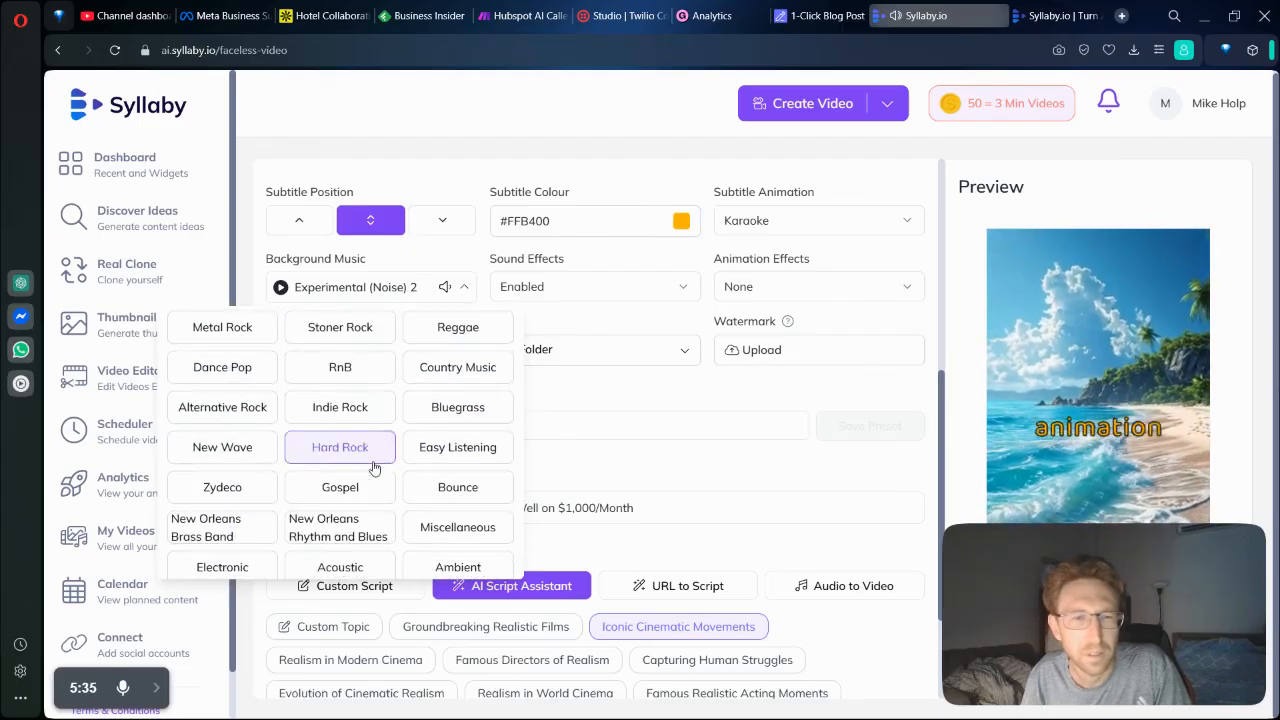
left_click(241, 410)
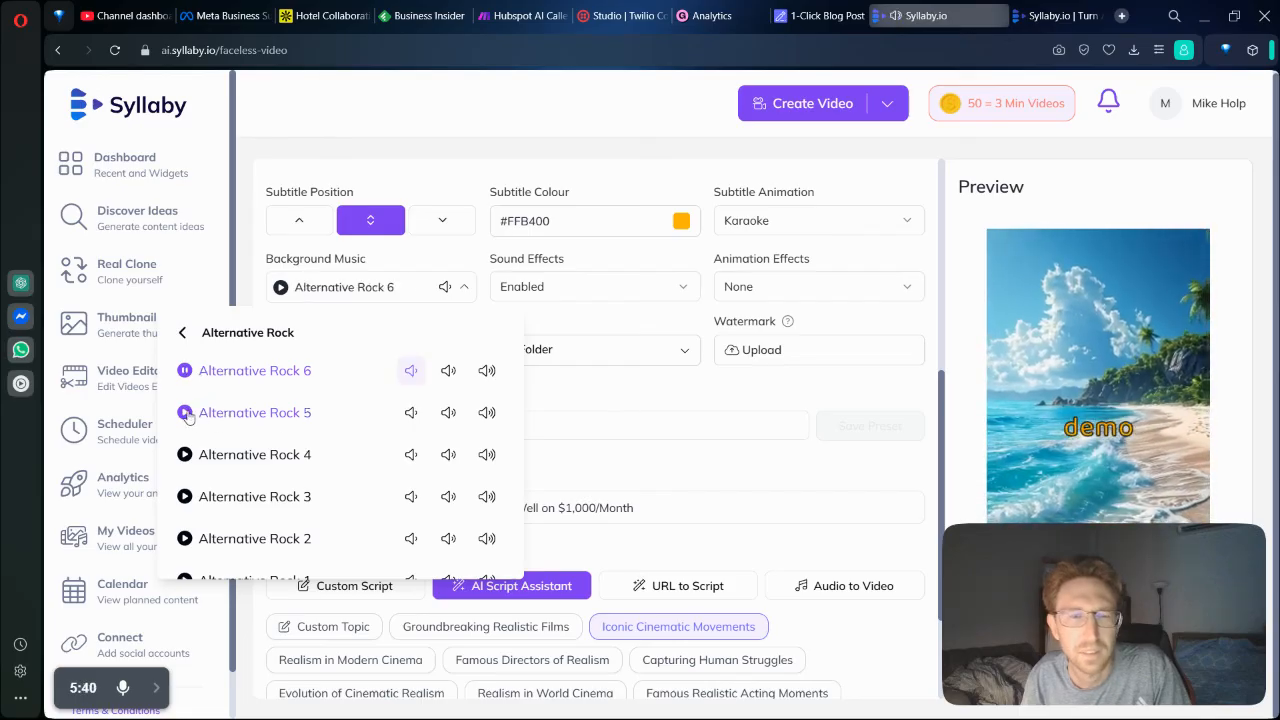
left_click(185, 413)
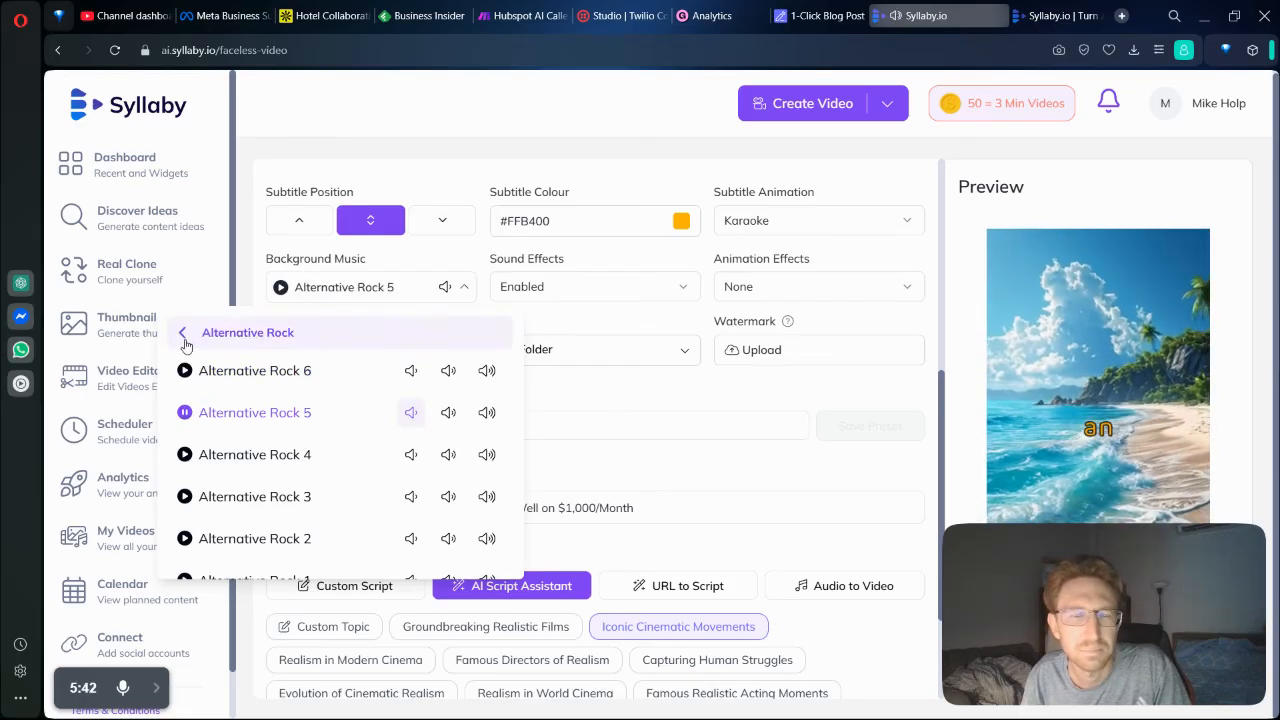
Set the background music to Productivity Hacks - Ambient 1 from the Ambient category.
left_click(184, 338)
scroll(320, 491, "down", 3)
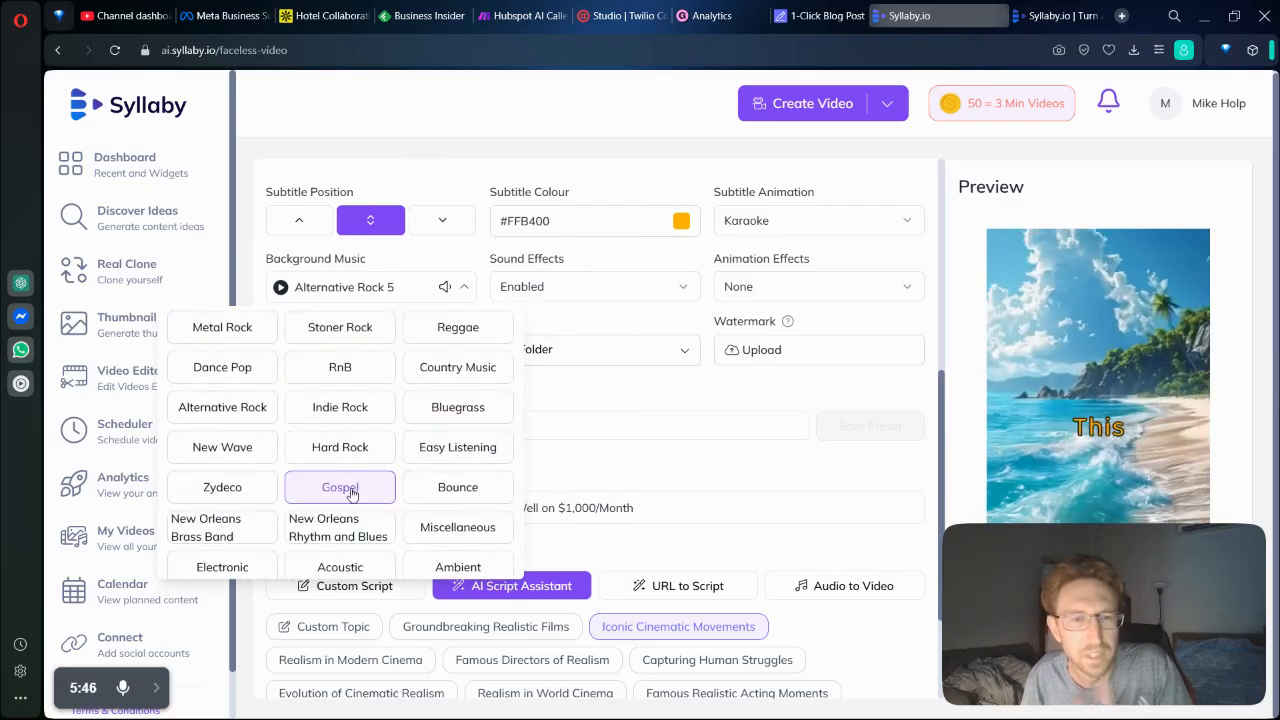
scroll(488, 515, "down", 2)
left_click(484, 502)
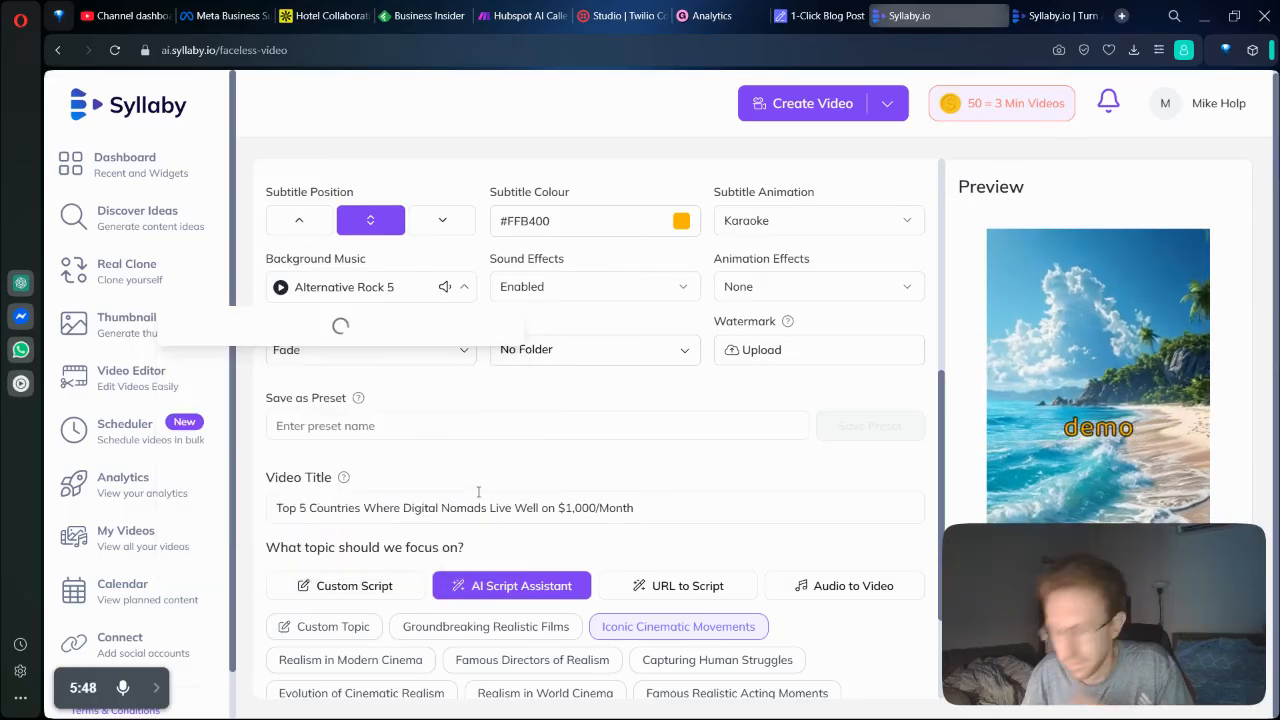
left_click(186, 371)
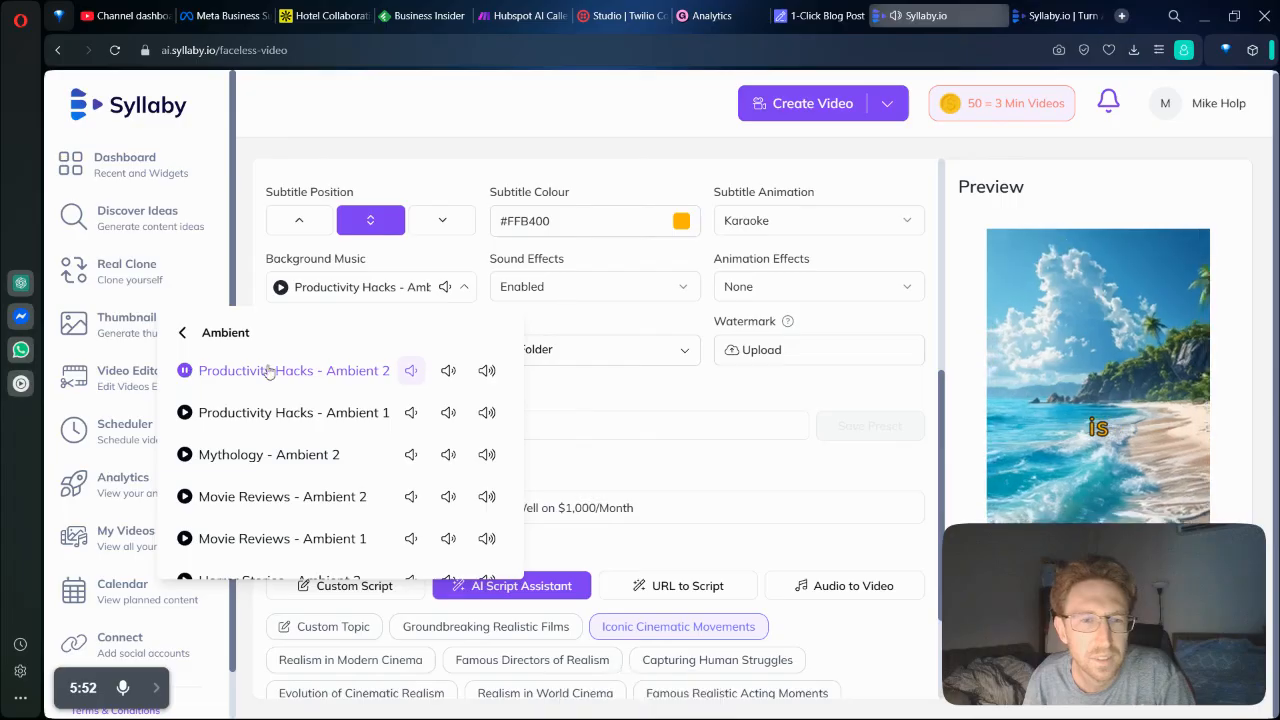
left_click(186, 413)
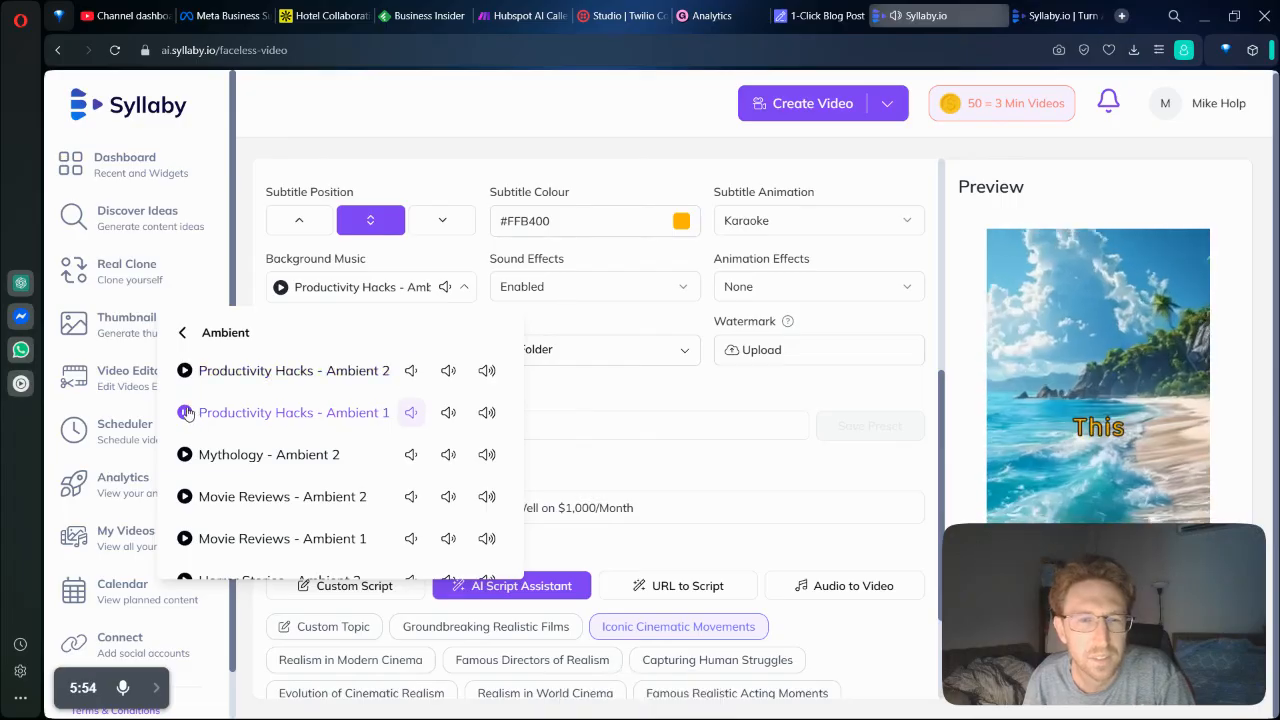
left_click(289, 412)
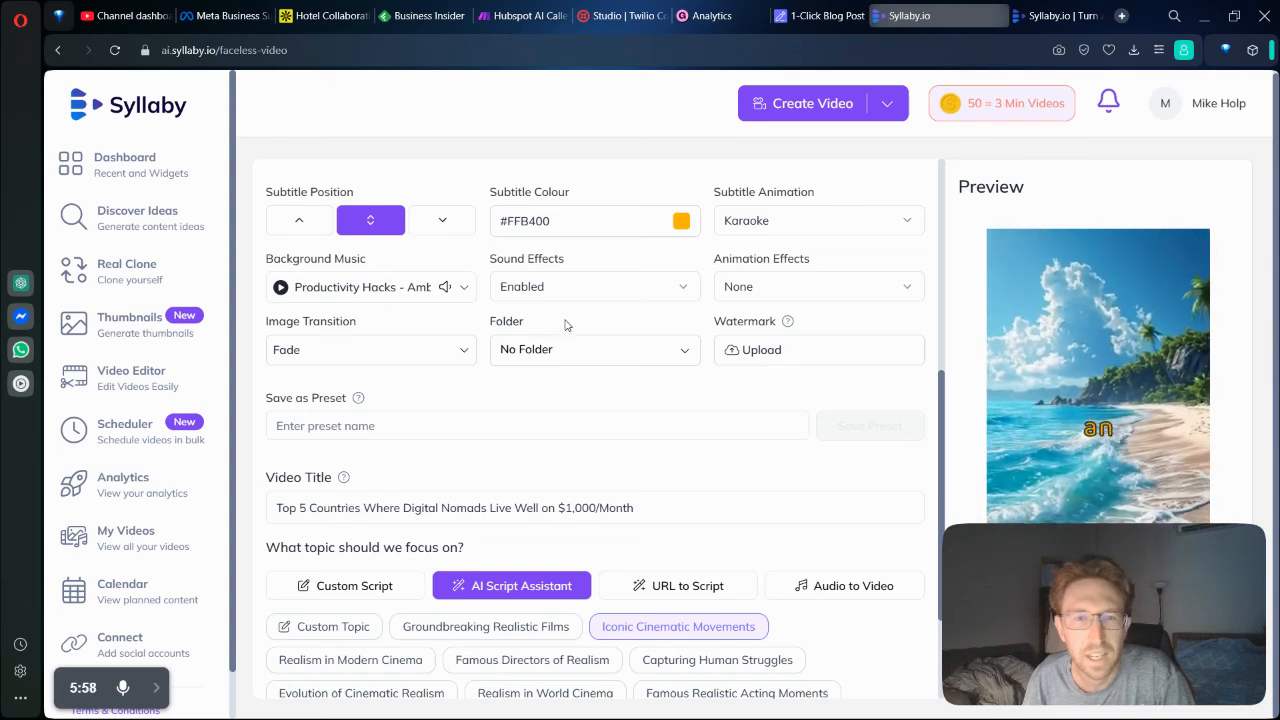
Set the animation effect to Vhs.
left_click(547, 293)
left_click(755, 302)
left_click(812, 295)
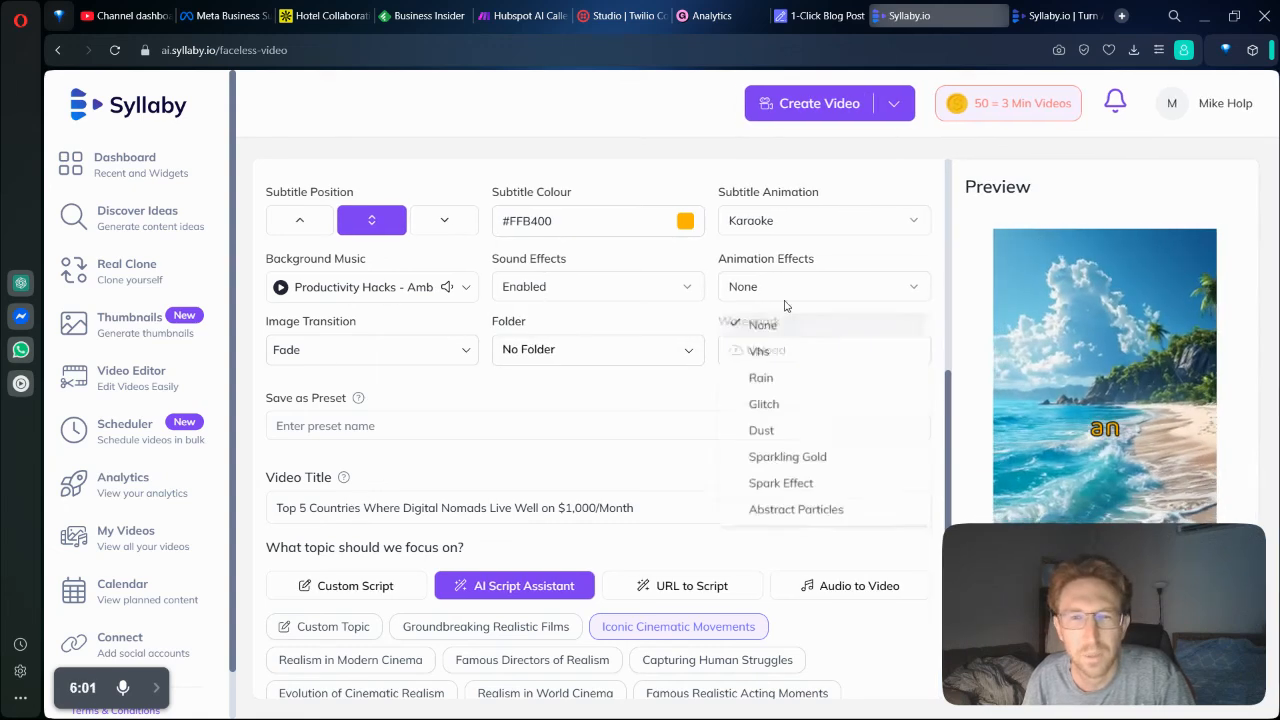
left_click(767, 360)
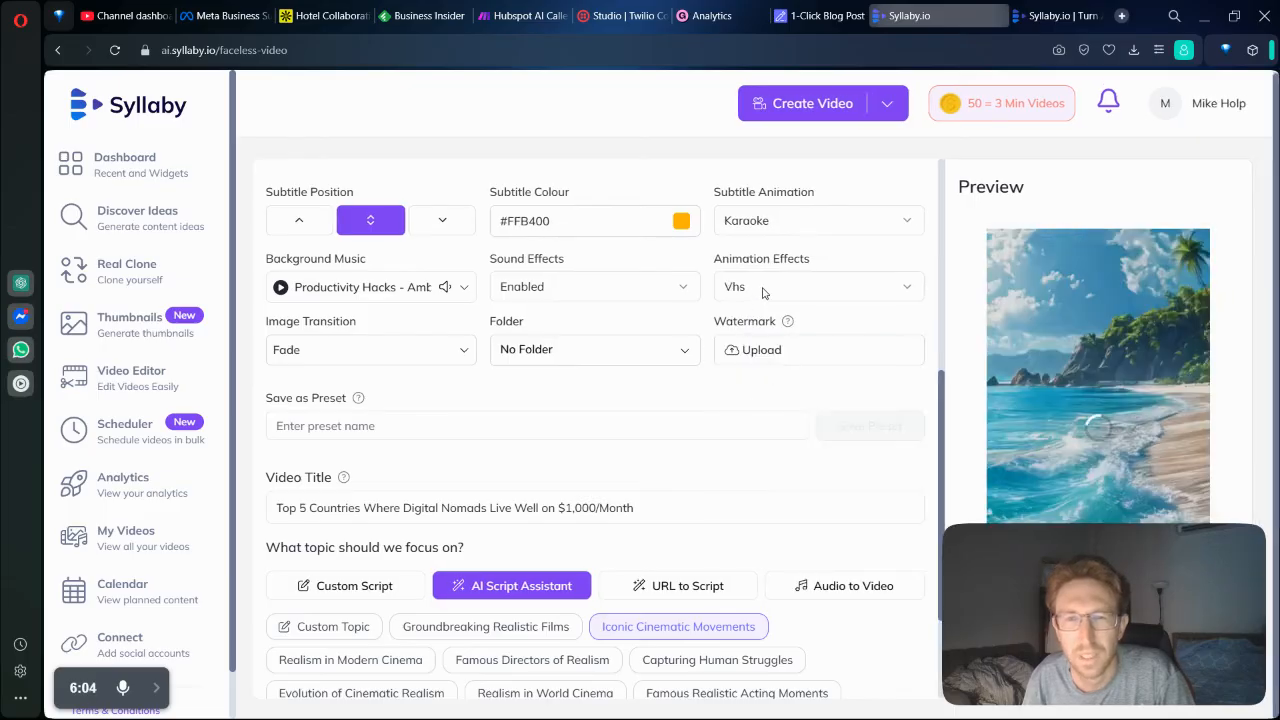
left_click(538, 348)
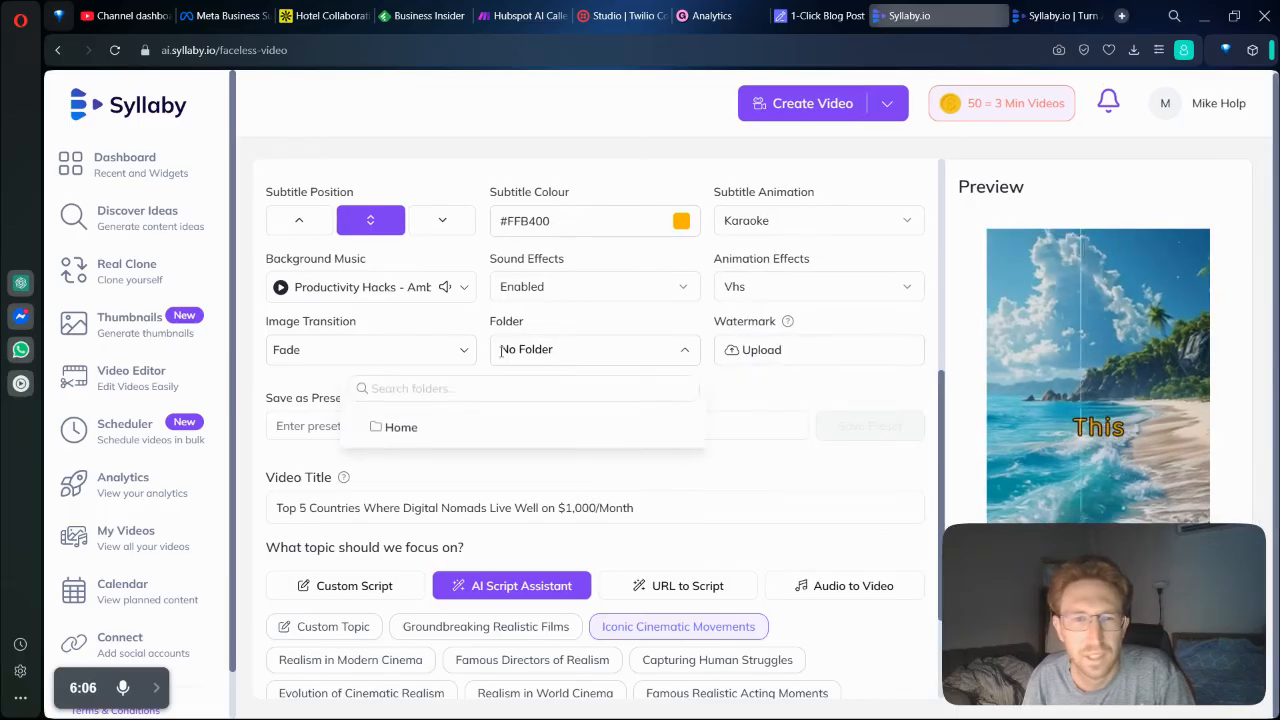
left_click(364, 351)
left_click(365, 351)
left_click(687, 354)
Try the upper and lower subtitle positions in the preview and return the subtitles to the middle position.
scroll(689, 380, "up", 2)
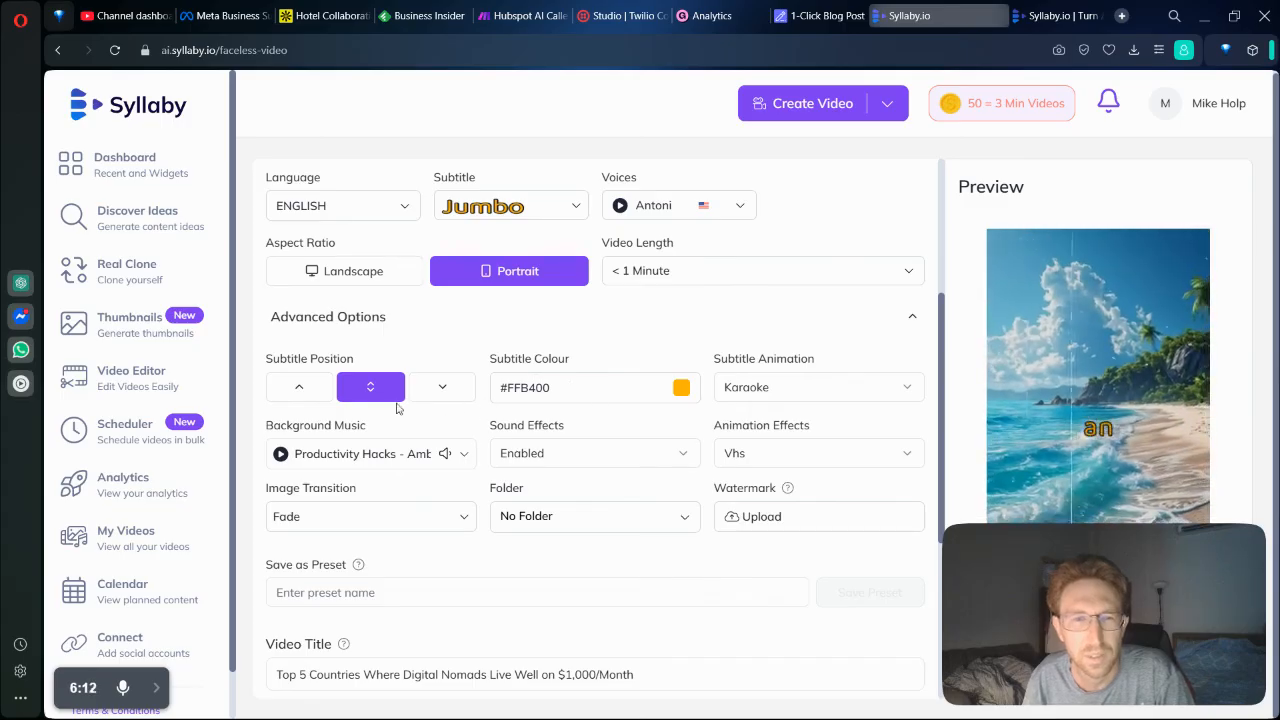
left_click(306, 396)
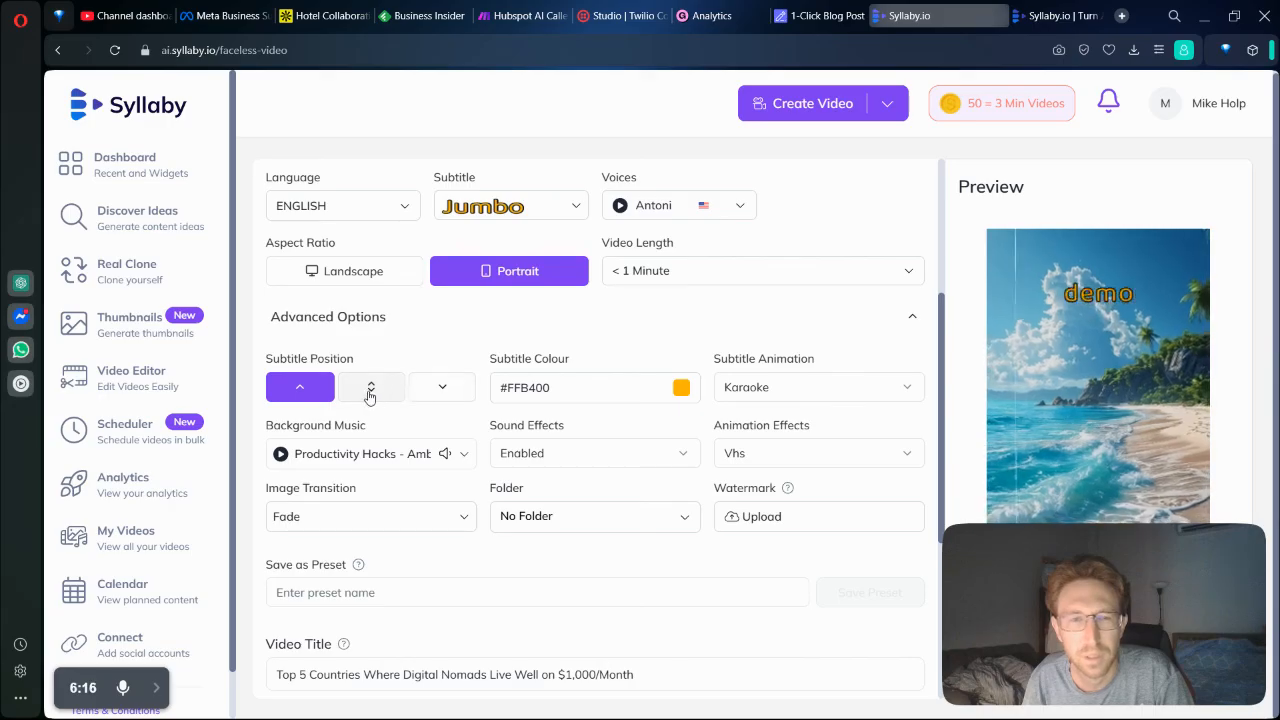
left_click(370, 394)
left_click(434, 390)
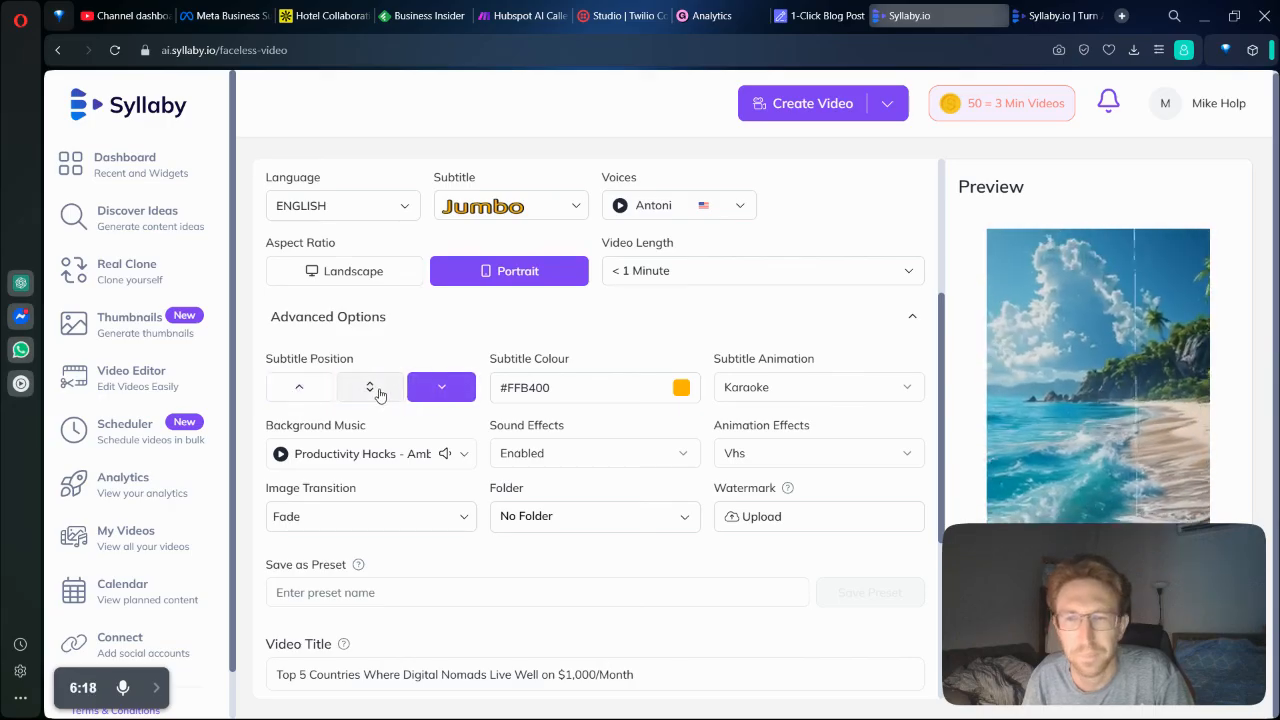
left_click(380, 394)
Try the Highlight and Fade subtitle animations and switch the animation back to Karaoke.
left_click(800, 387)
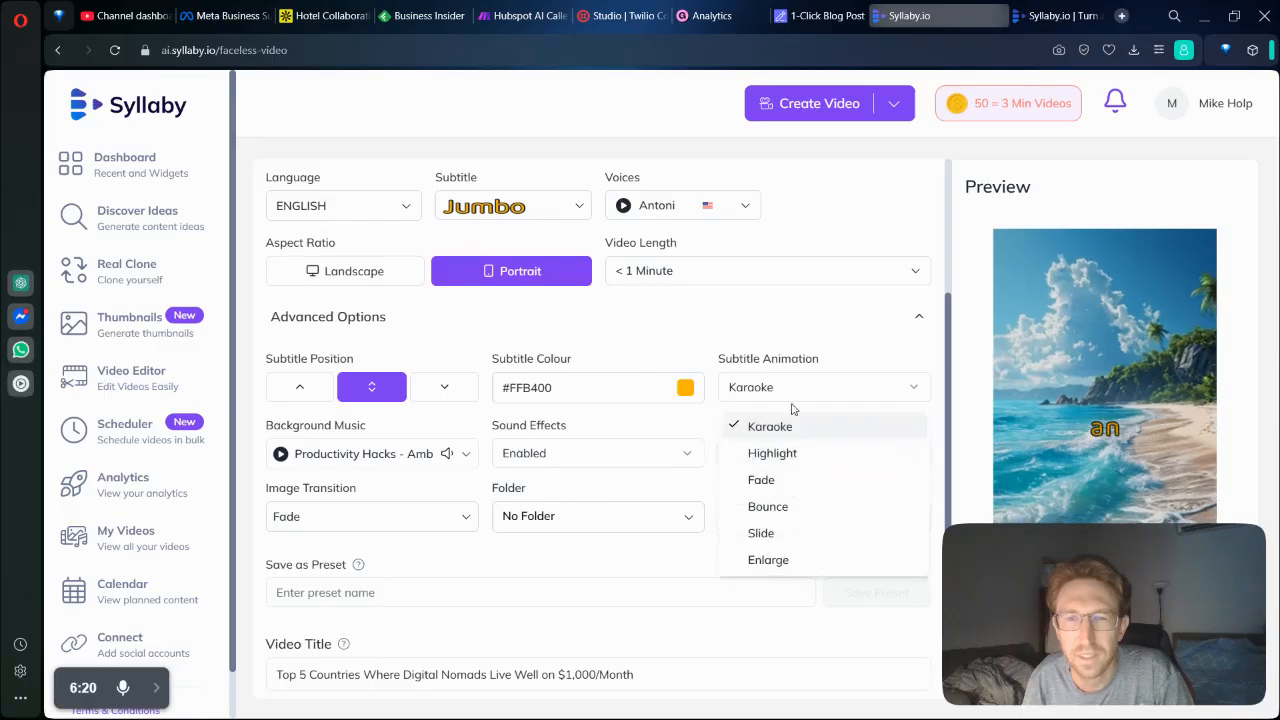
left_click(775, 453)
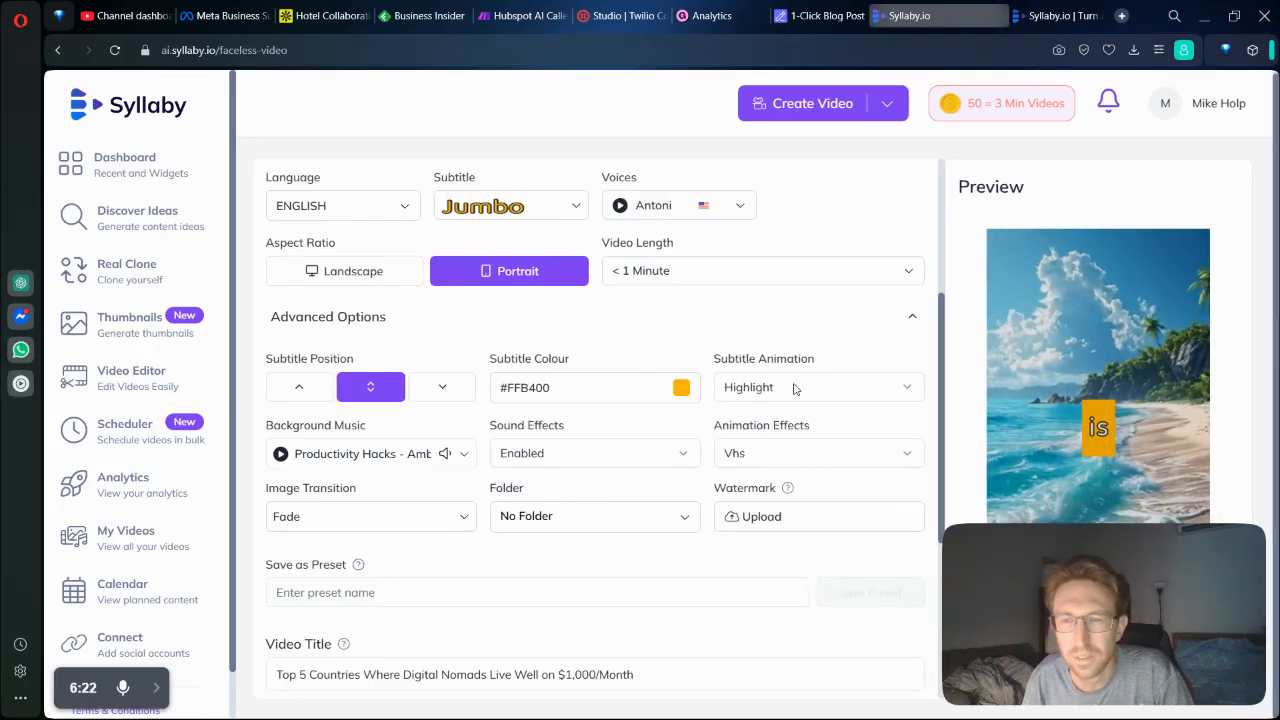
left_click(795, 388)
left_click(792, 482)
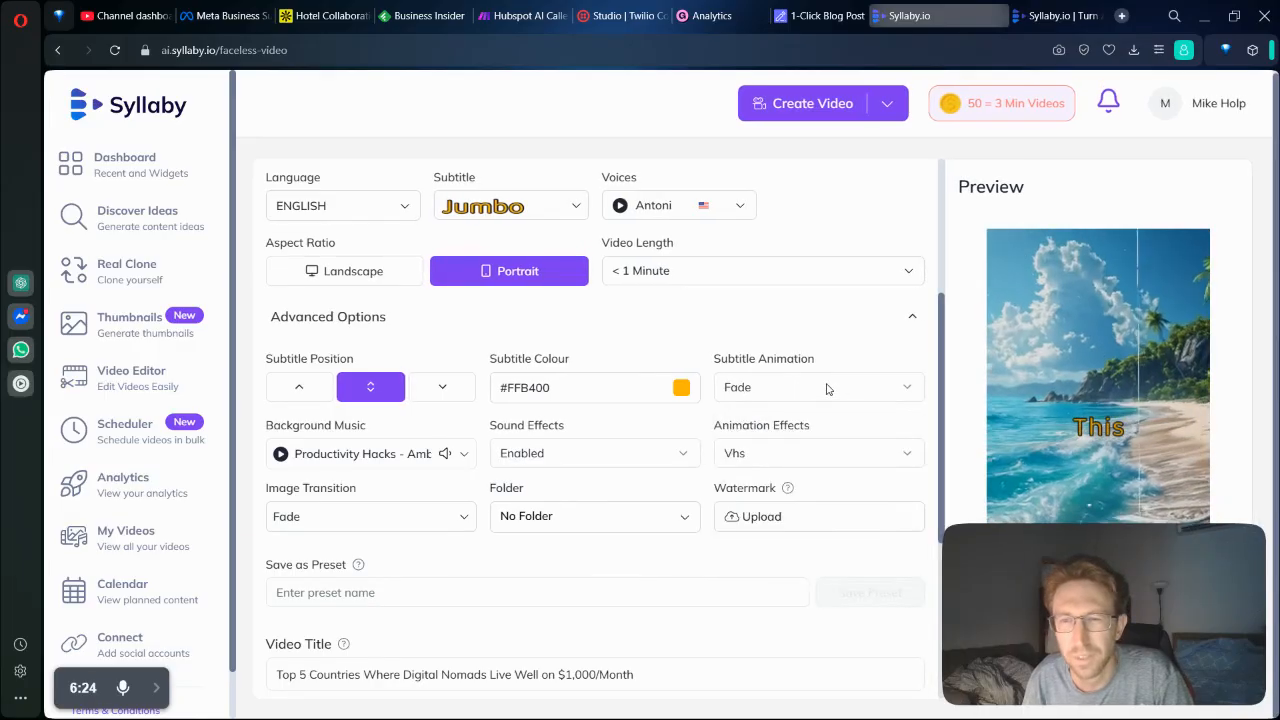
left_click(826, 390)
left_click(812, 425)
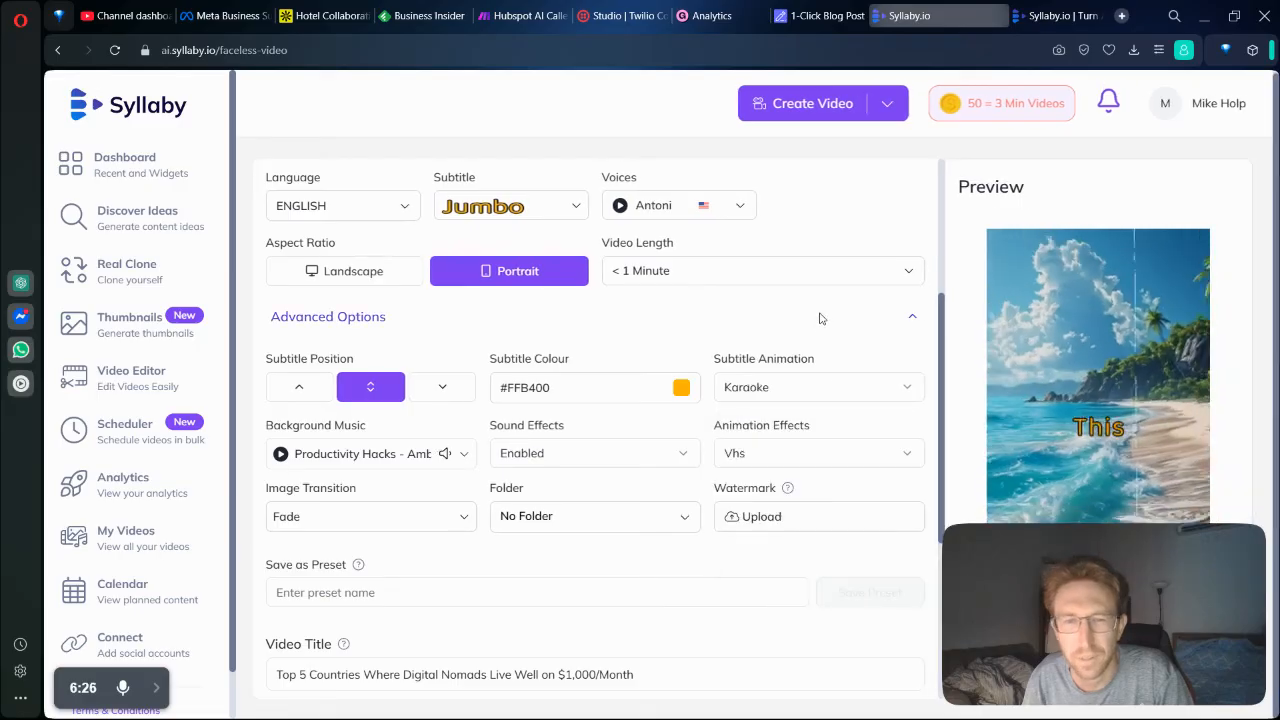
Collapse the advanced options and generate an AI script on the Iconic Cinematic Movements topic.
left_click(820, 318)
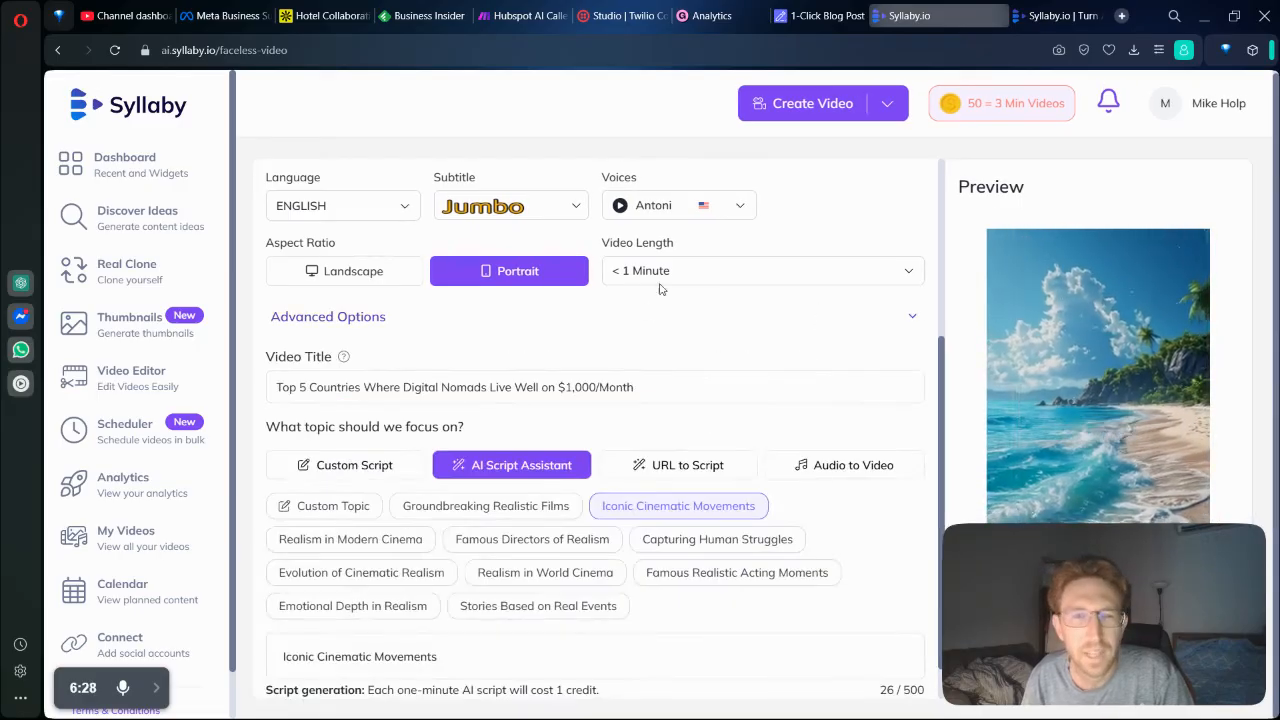
scroll(647, 294, "up", 3)
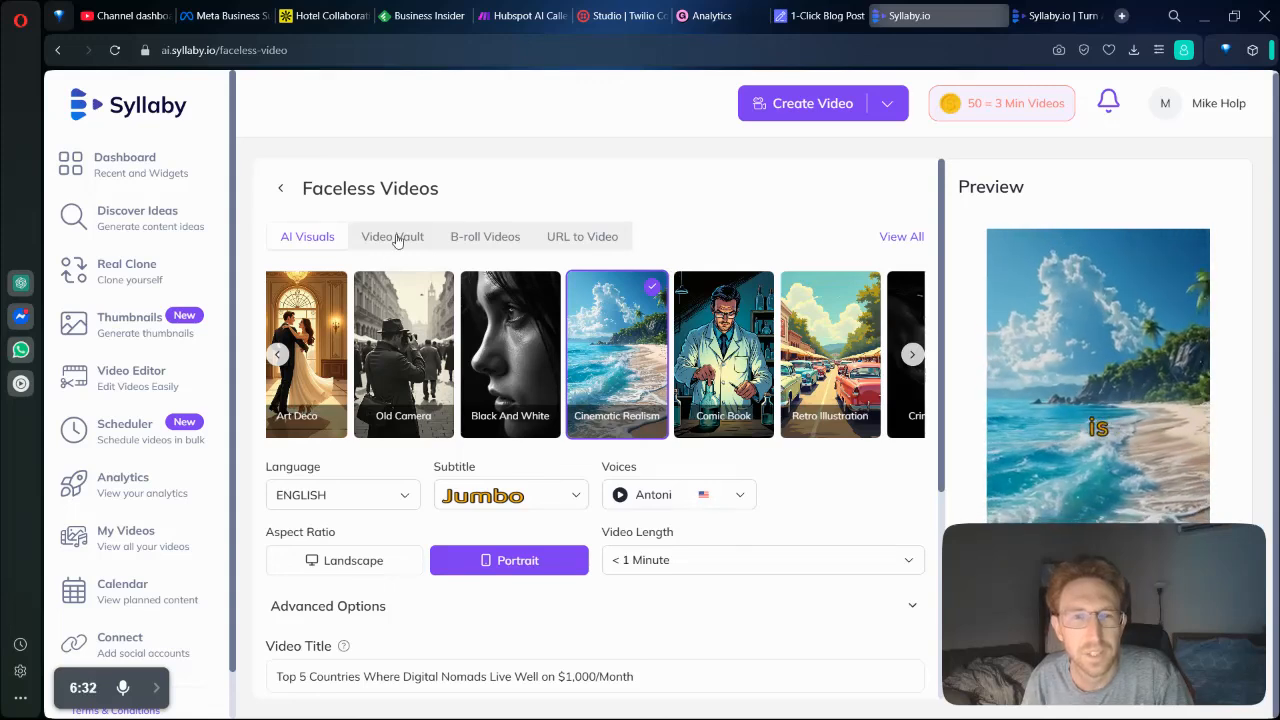
scroll(620, 340, "down", 3)
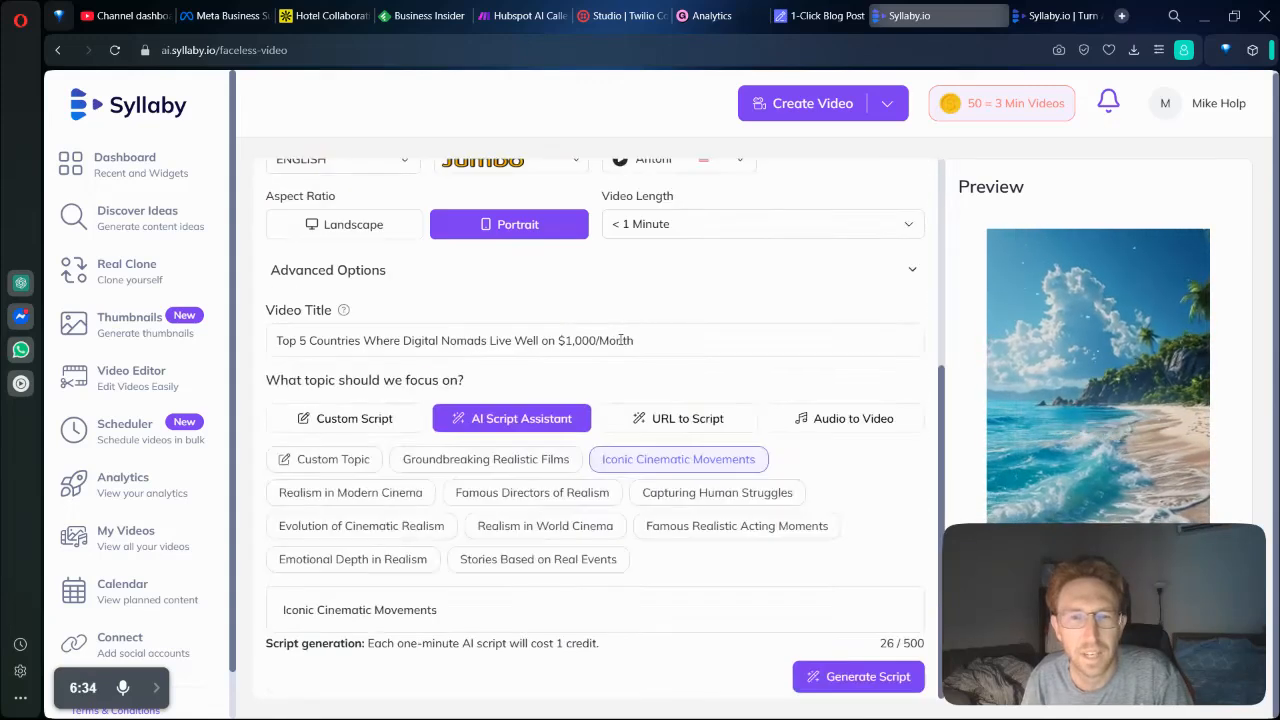
left_click(829, 677)
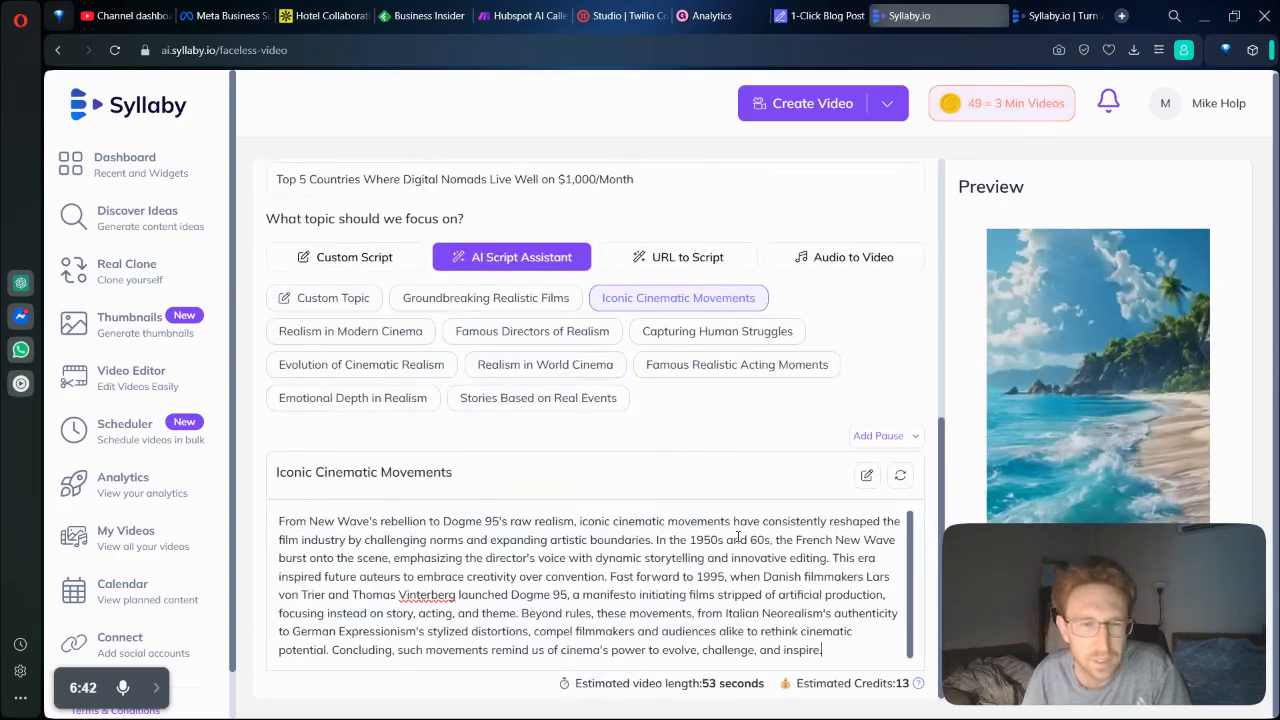
Delete the entire generated Iconic Cinematic Movements script text.
left_click_drag(430, 525, 622, 558)
left_click(622, 559)
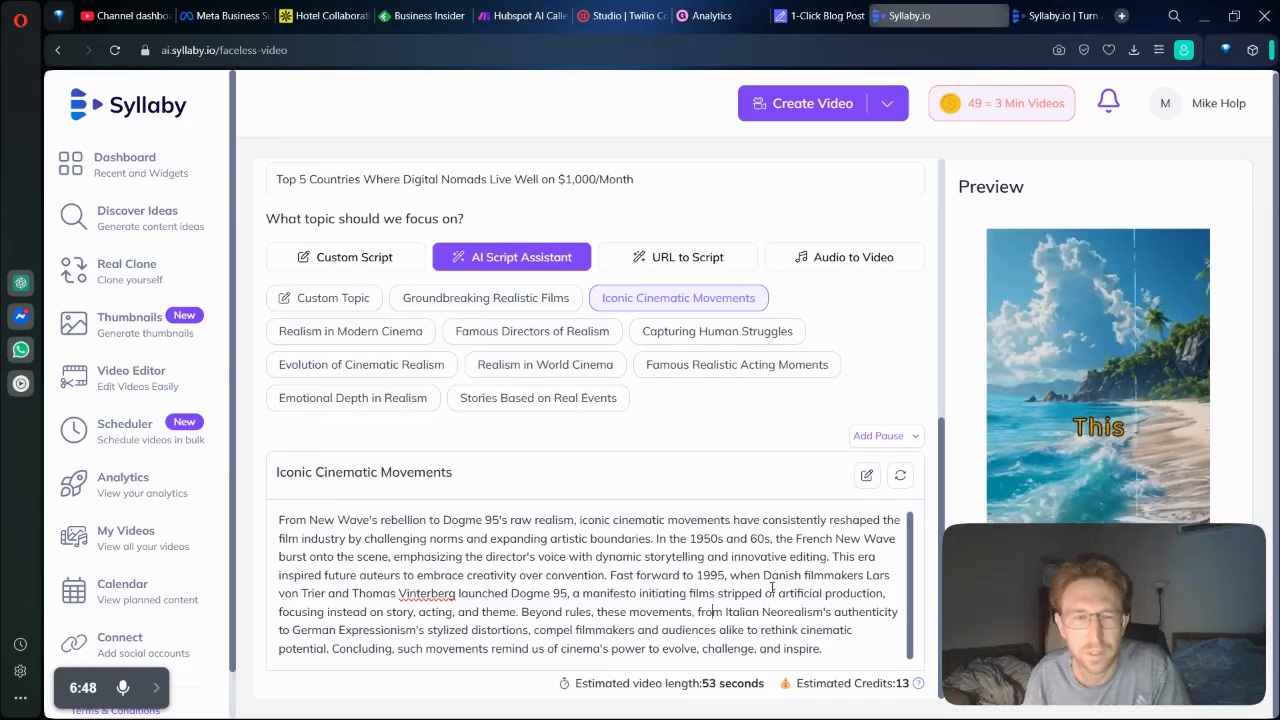
key("ctrl+a")
key("BackSpace")
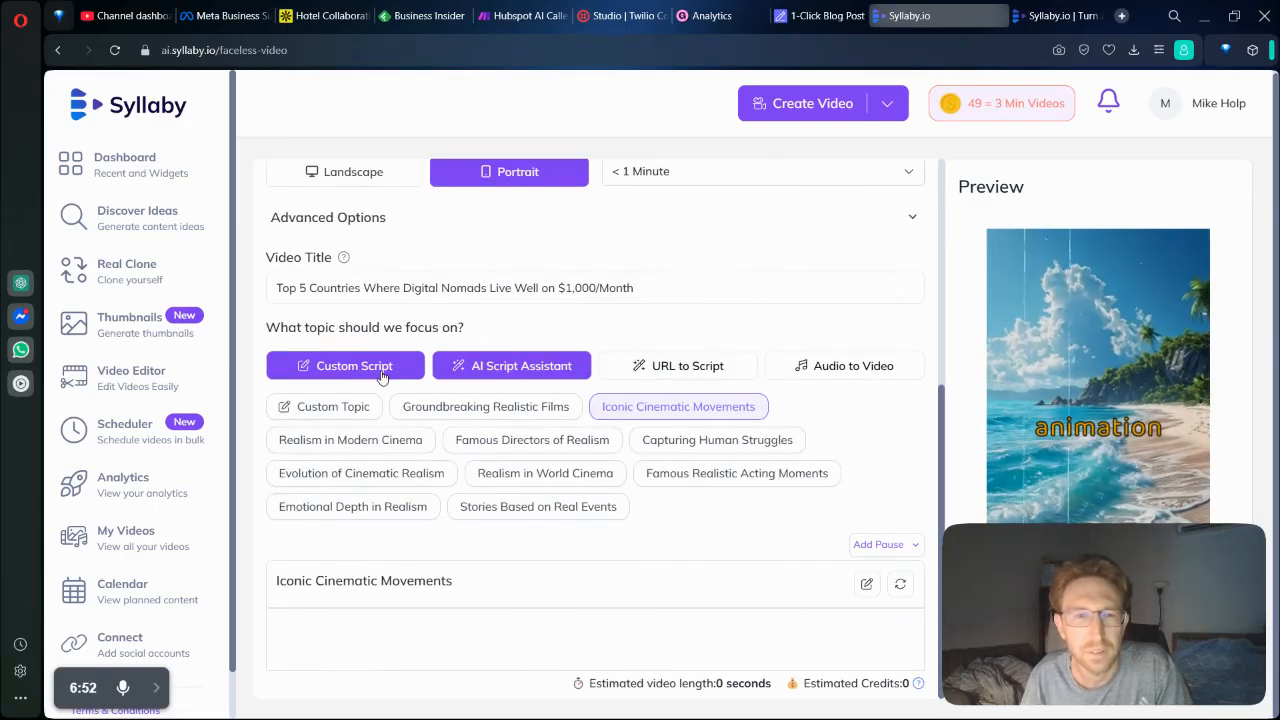
Choose a custom topic for the AI Script Assistant, paste the video title as the topic and generate the script.
left_click(676, 368)
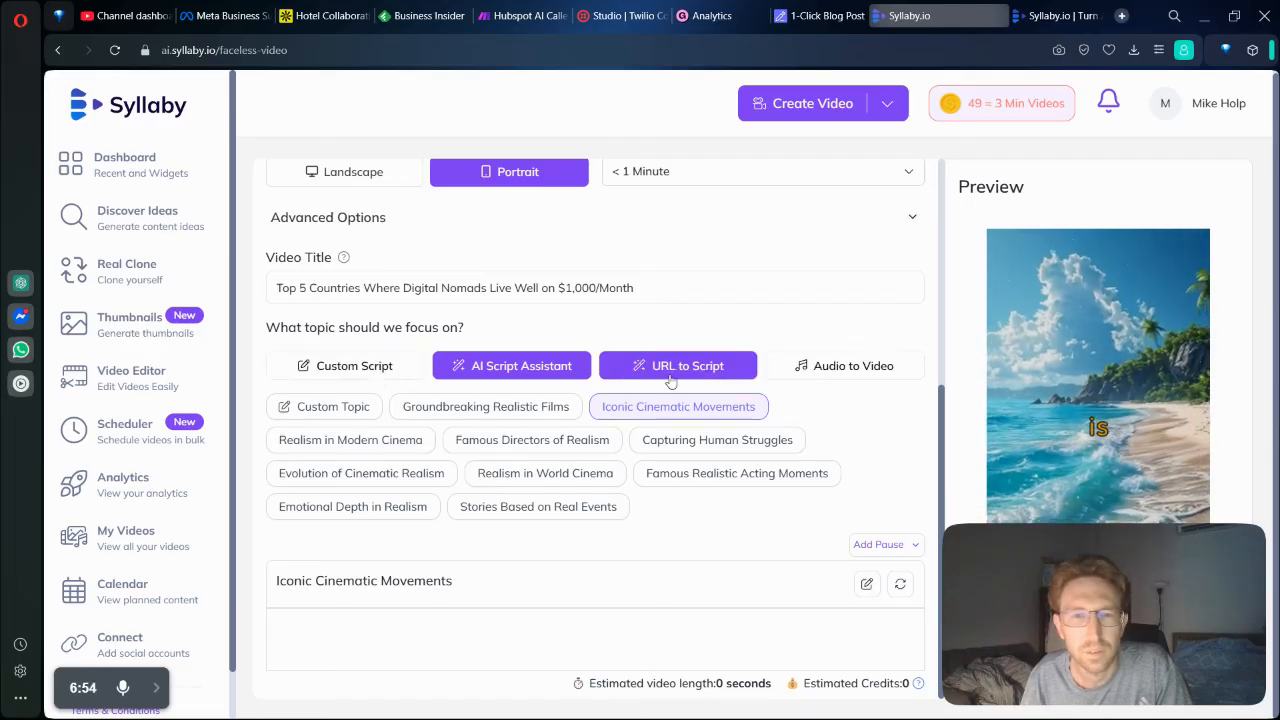
left_click(563, 560)
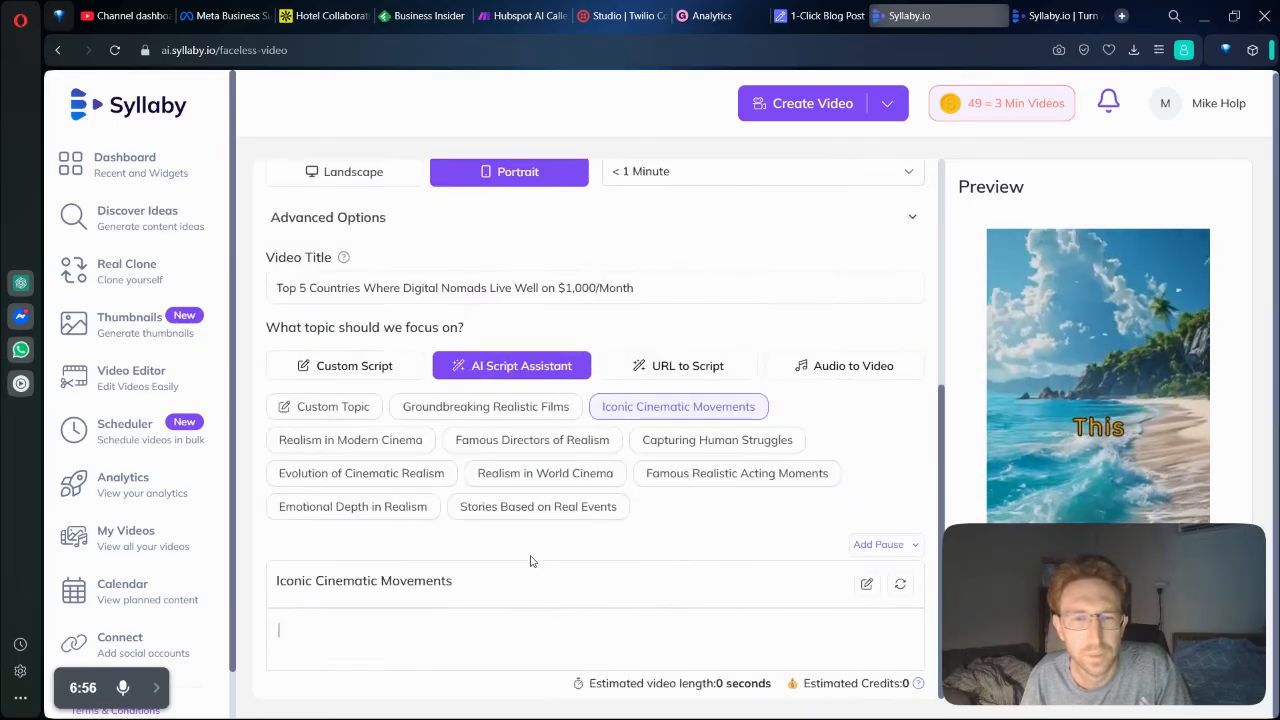
left_click(370, 407)
key("ctrl+a")
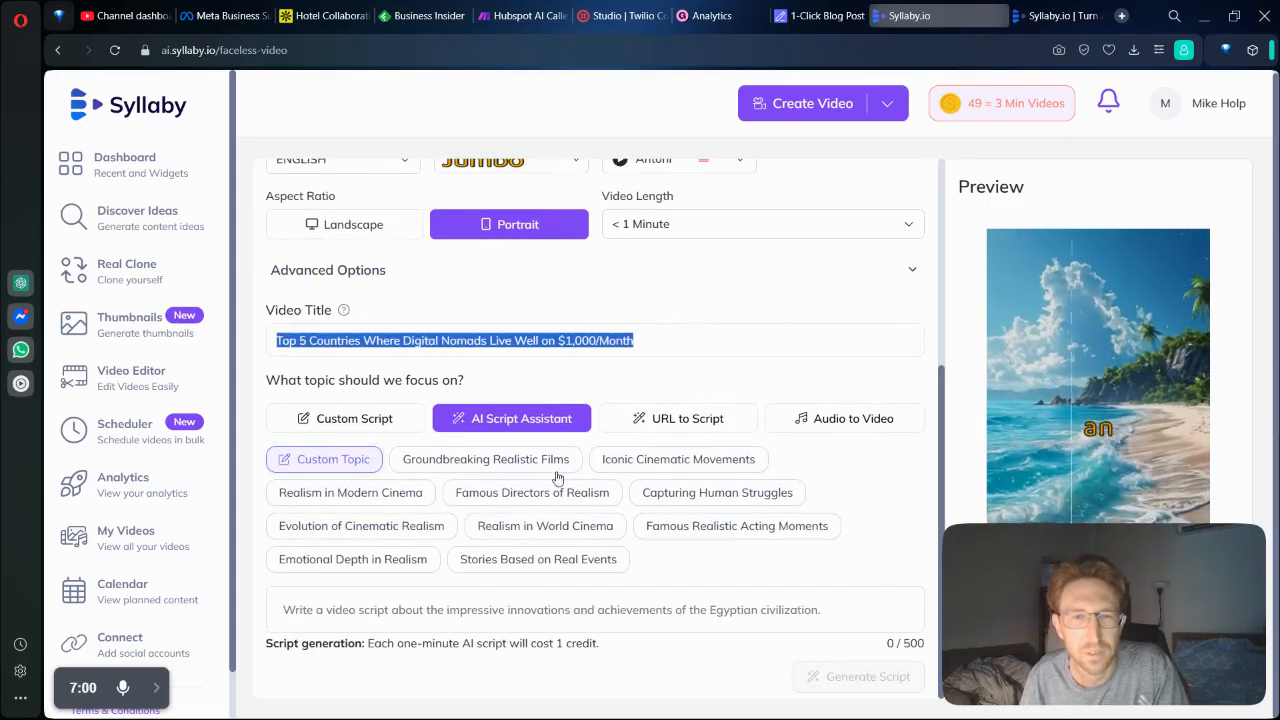
key("ctrl+c")
left_click(563, 606)
key("ctrl+v")
left_click(866, 676)
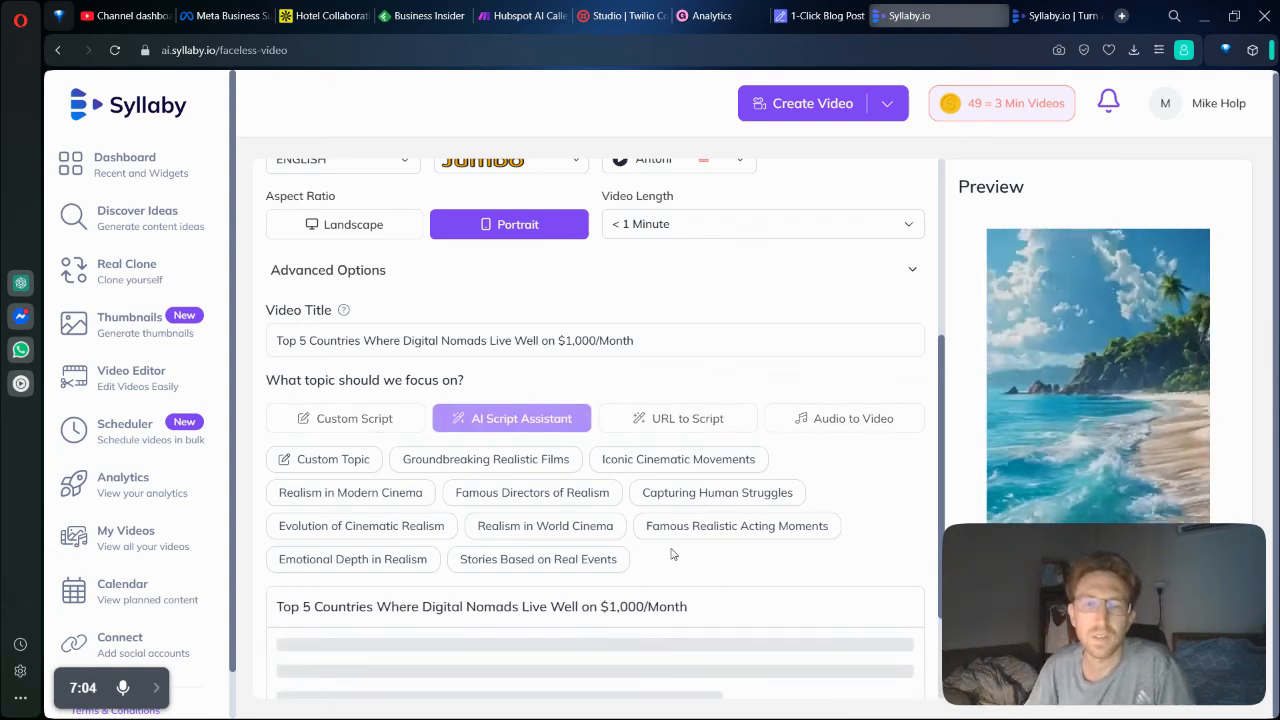
Read through the generated digital nomad script and check the countries it covers and the estimated credits.
scroll(673, 554, "down", 3)
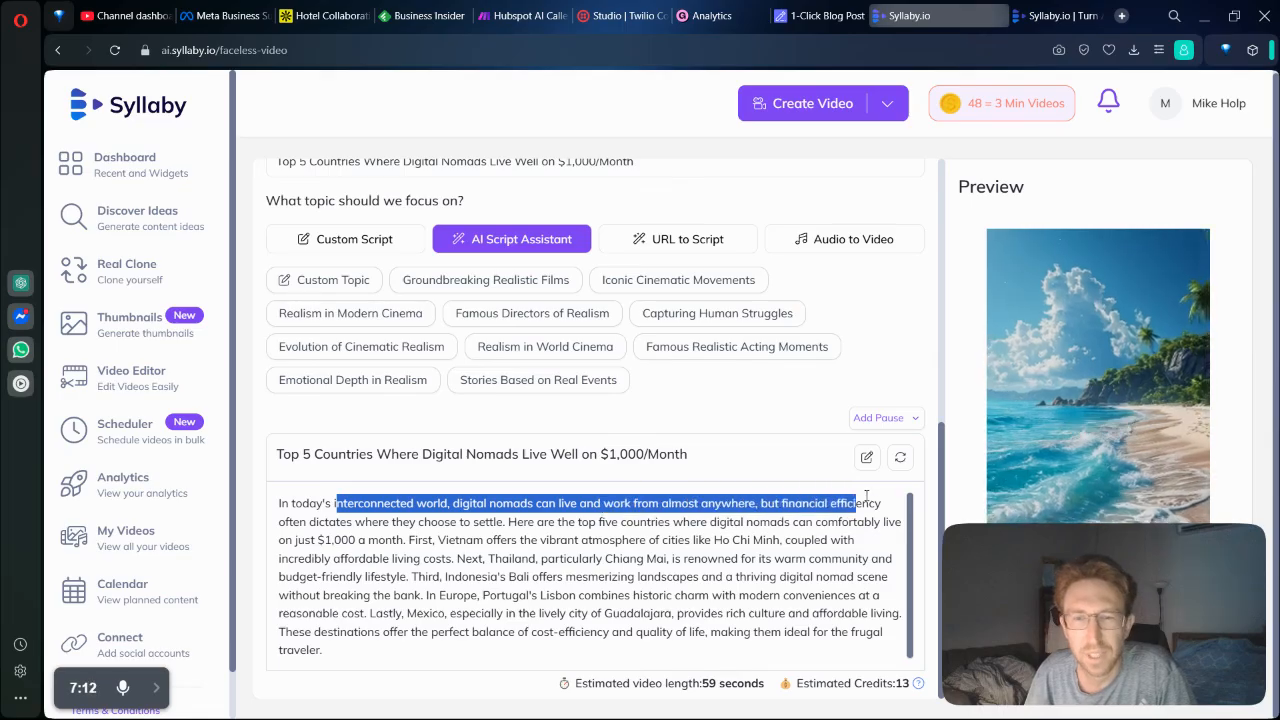
left_click_drag(890, 497, 527, 523)
left_click_drag(611, 518, 687, 558)
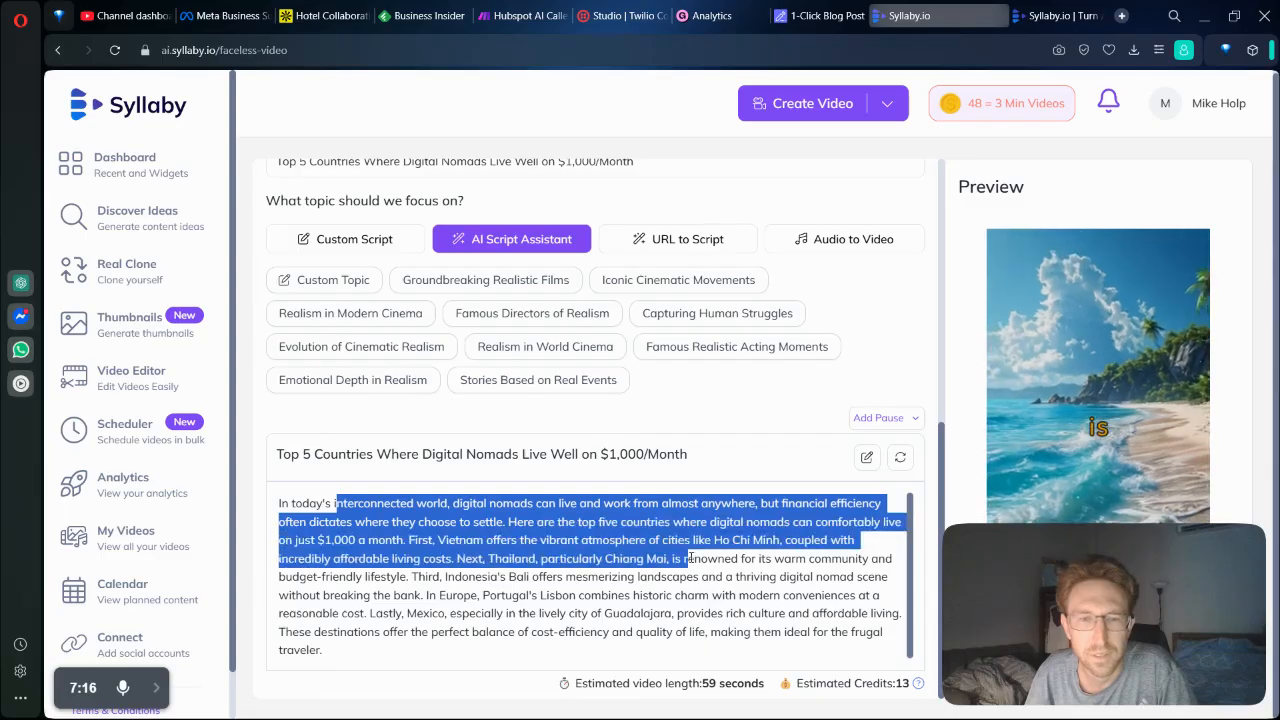
left_click(687, 558)
left_click_drag(530, 562, 712, 562)
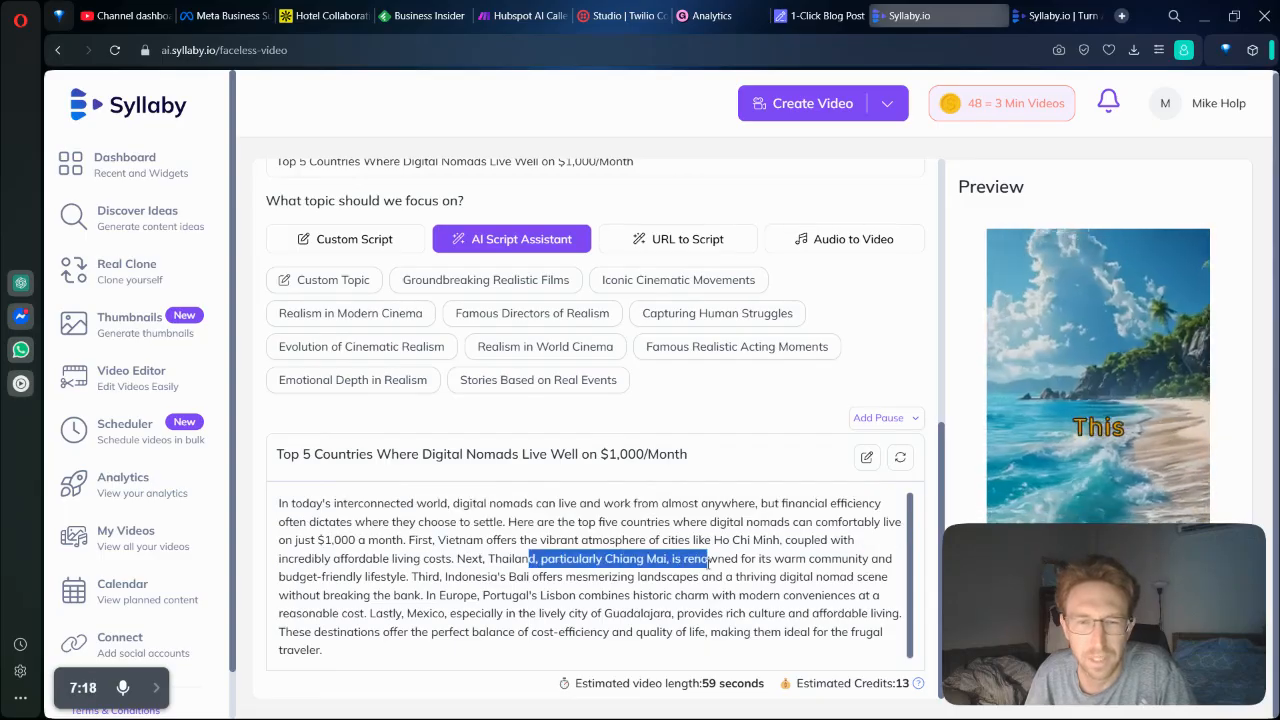
left_click_drag(488, 595, 605, 601)
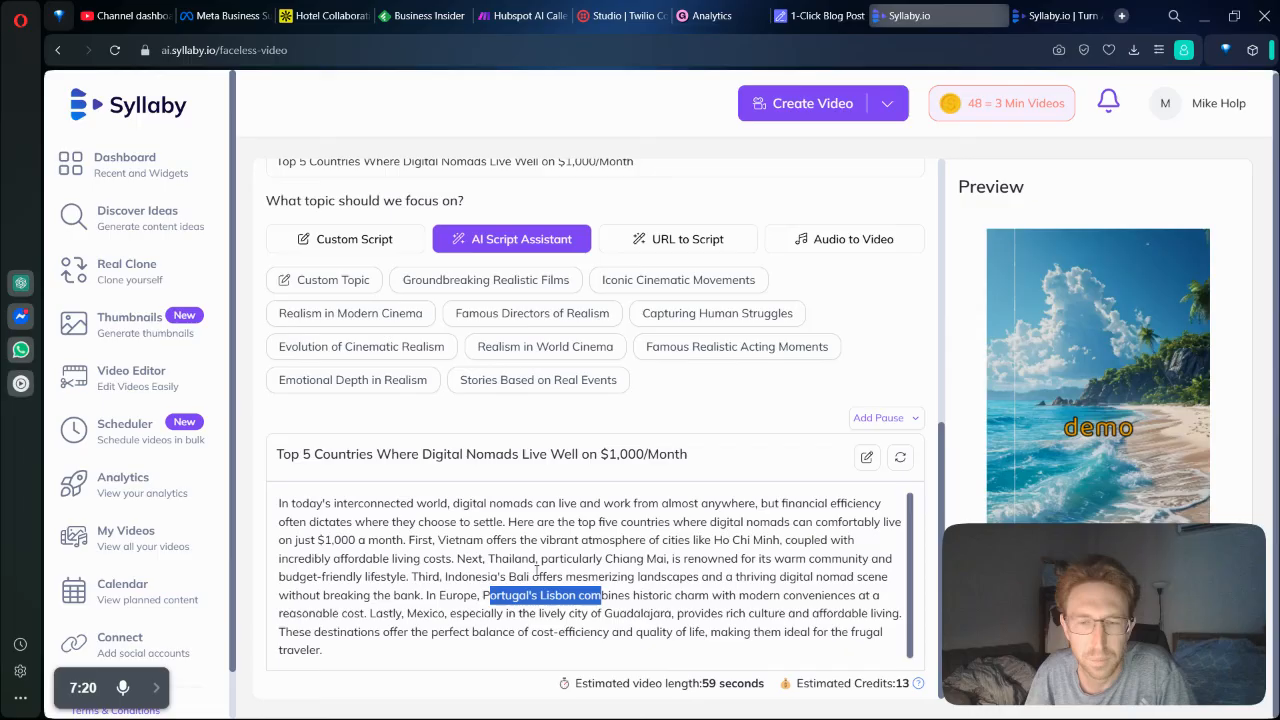
left_click(533, 574)
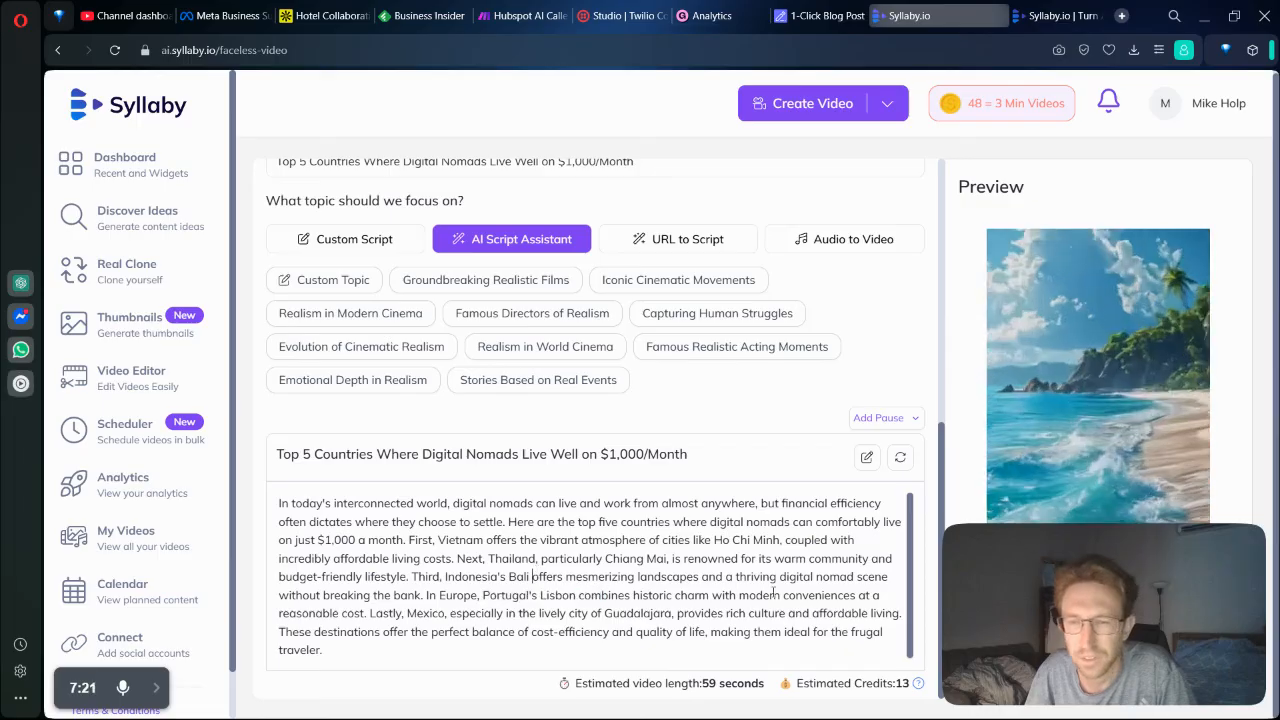
left_click_drag(844, 685, 866, 684)
left_click(868, 673)
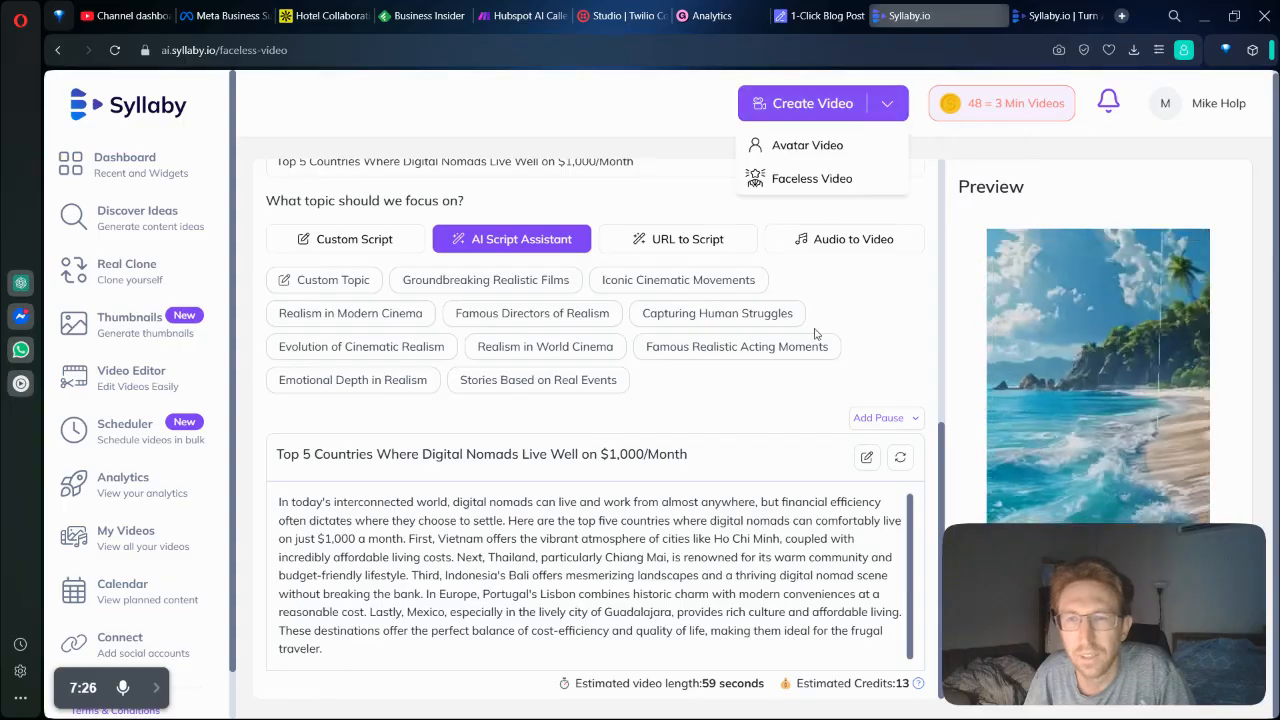
Review the video settings and script, and generate the faceless video.
scroll(817, 368, "up", 6)
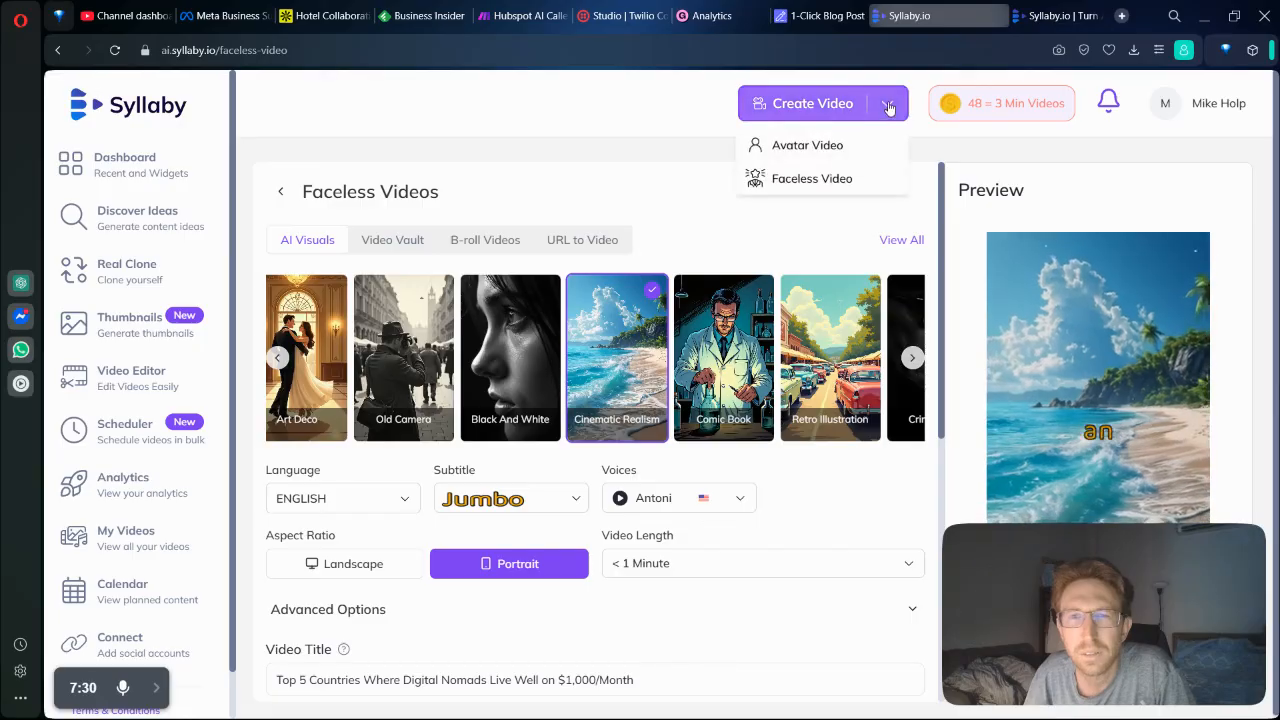
scroll(800, 459, "down", 5)
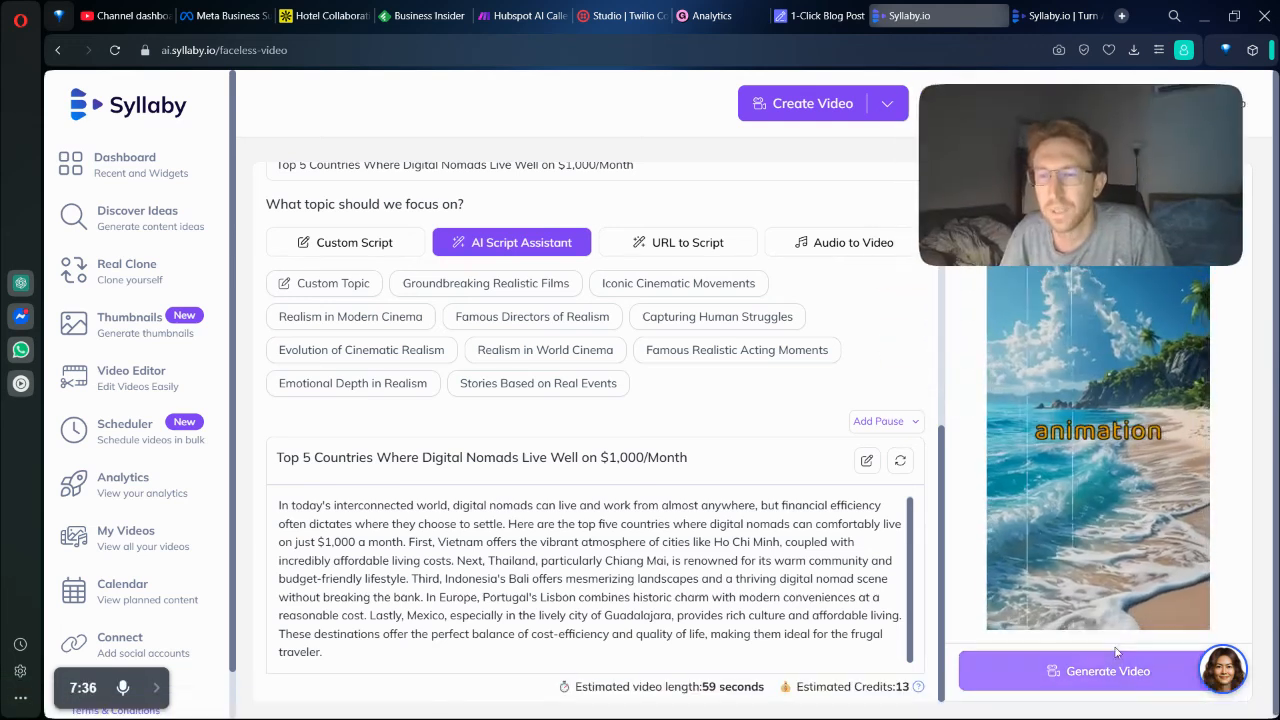
left_click(1063, 672)
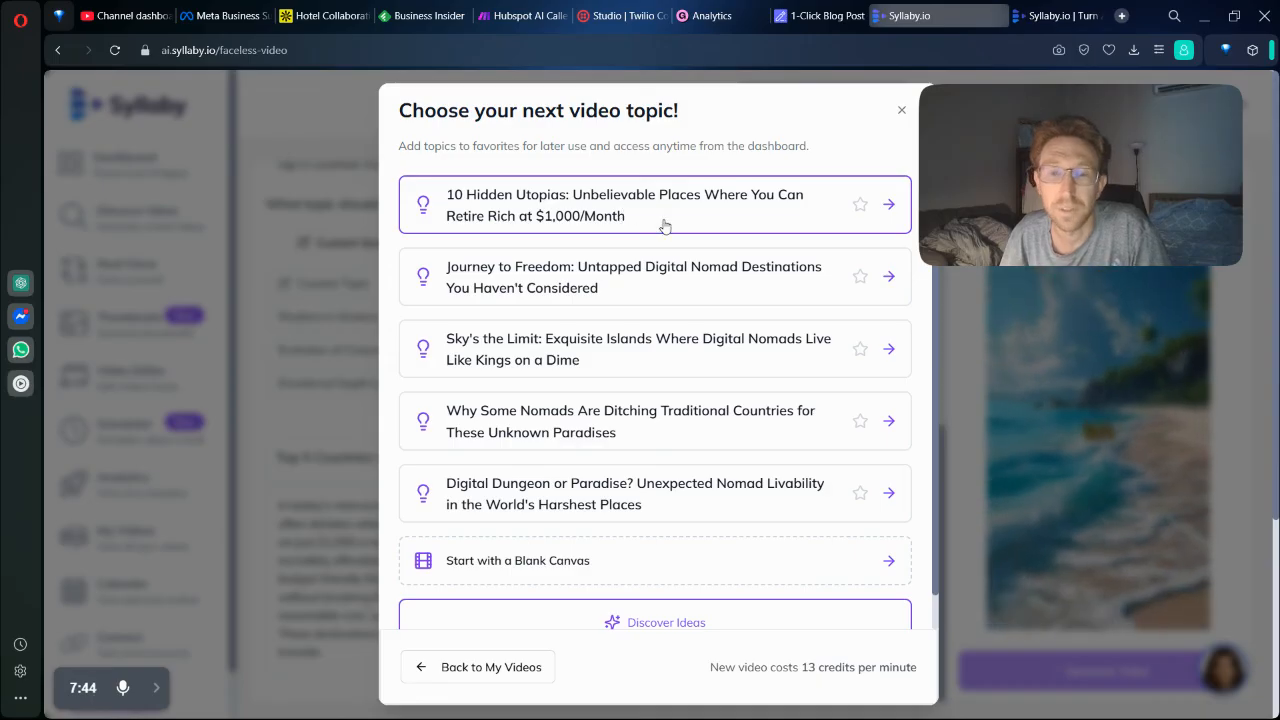
Try to start the suggested next topic "10 Hidden Utopias: Unbelievable Places Where You Can Retire Rich at $1,000/Month".
scroll(673, 352, "down", 1)
scroll(673, 352, "up", 1)
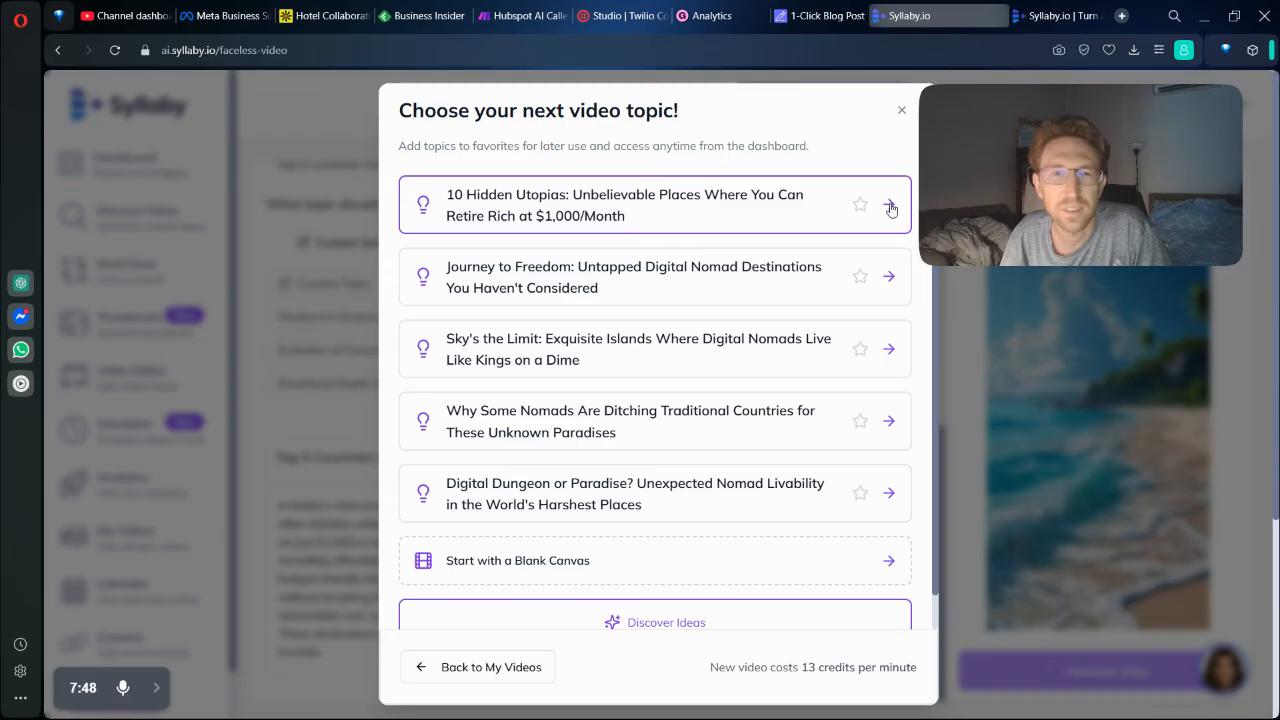
left_click(702, 204)
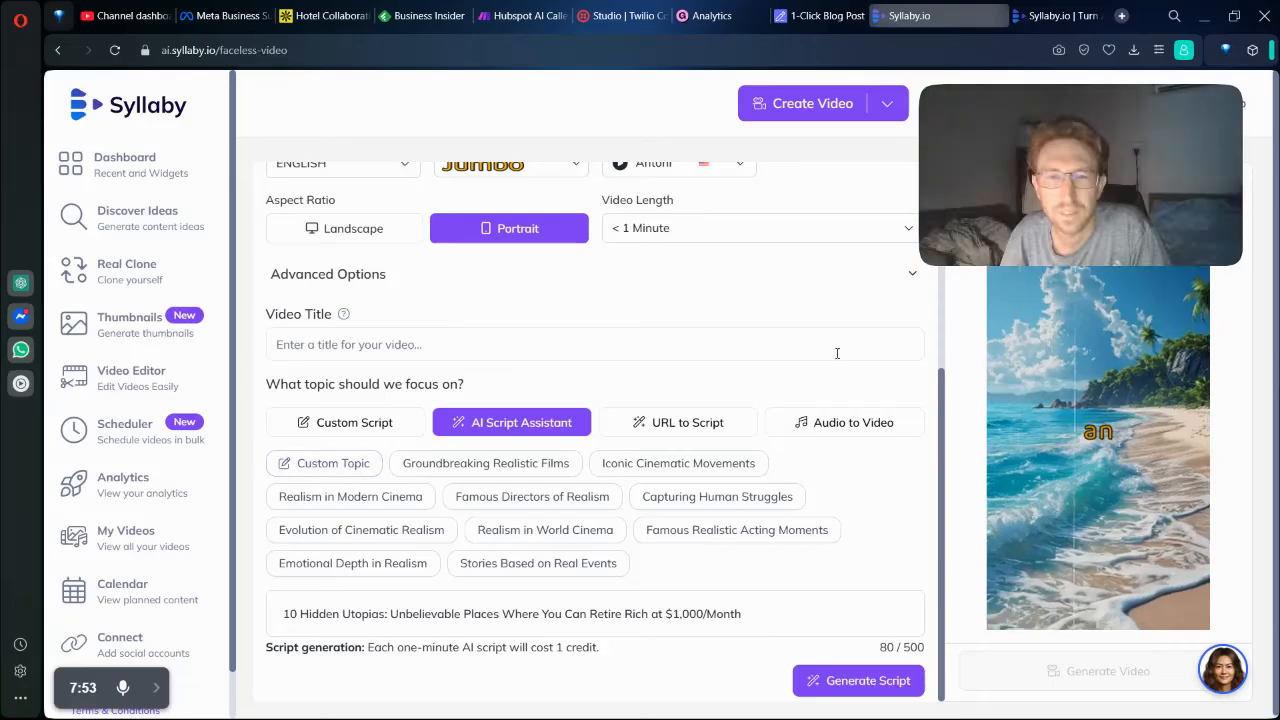
left_click_drag(1069, 151, 1068, 548)
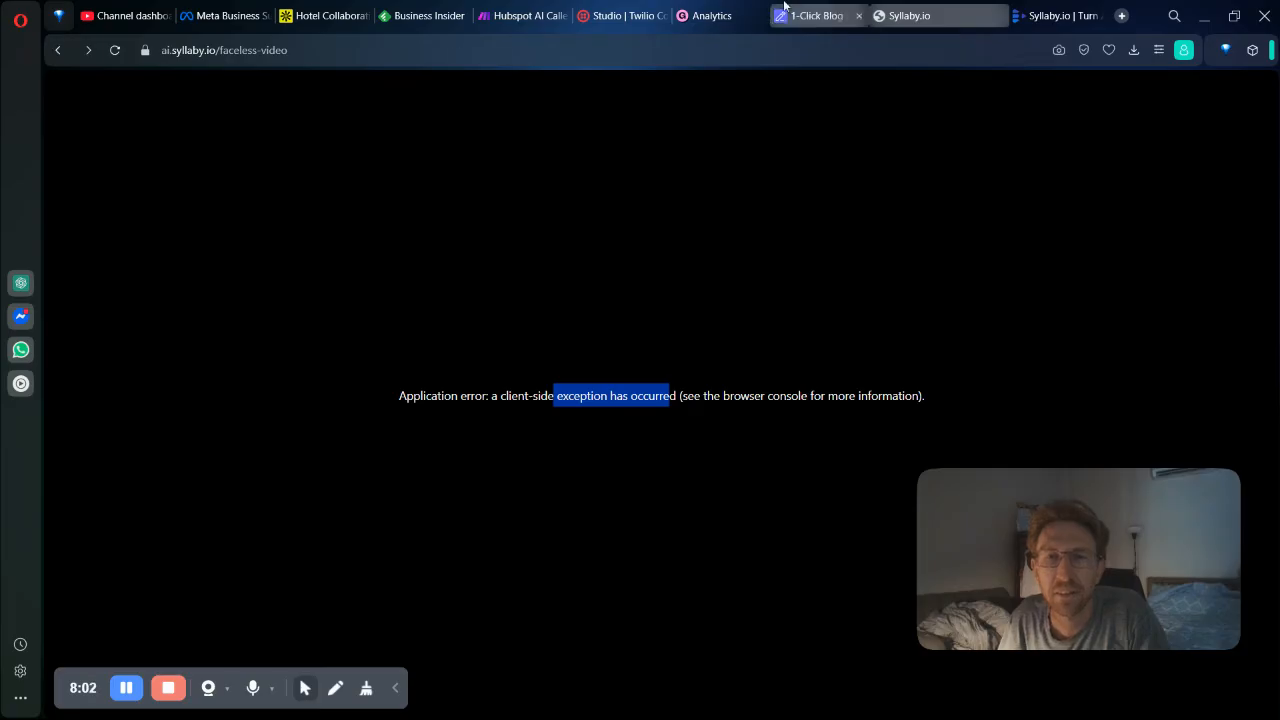
Reload the faceless video page and show the digital nomad video in the list of all created videos.
left_click(578, 50)
key("Return")
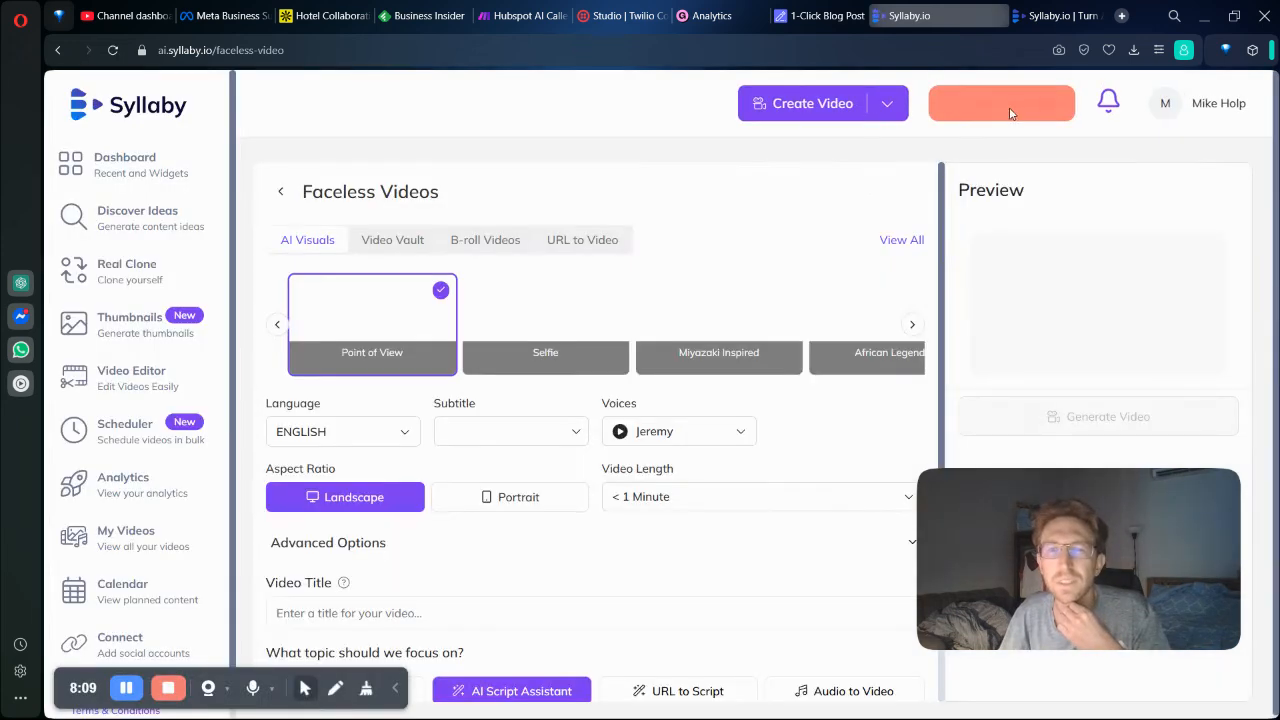
mouse_move(1010, 120)
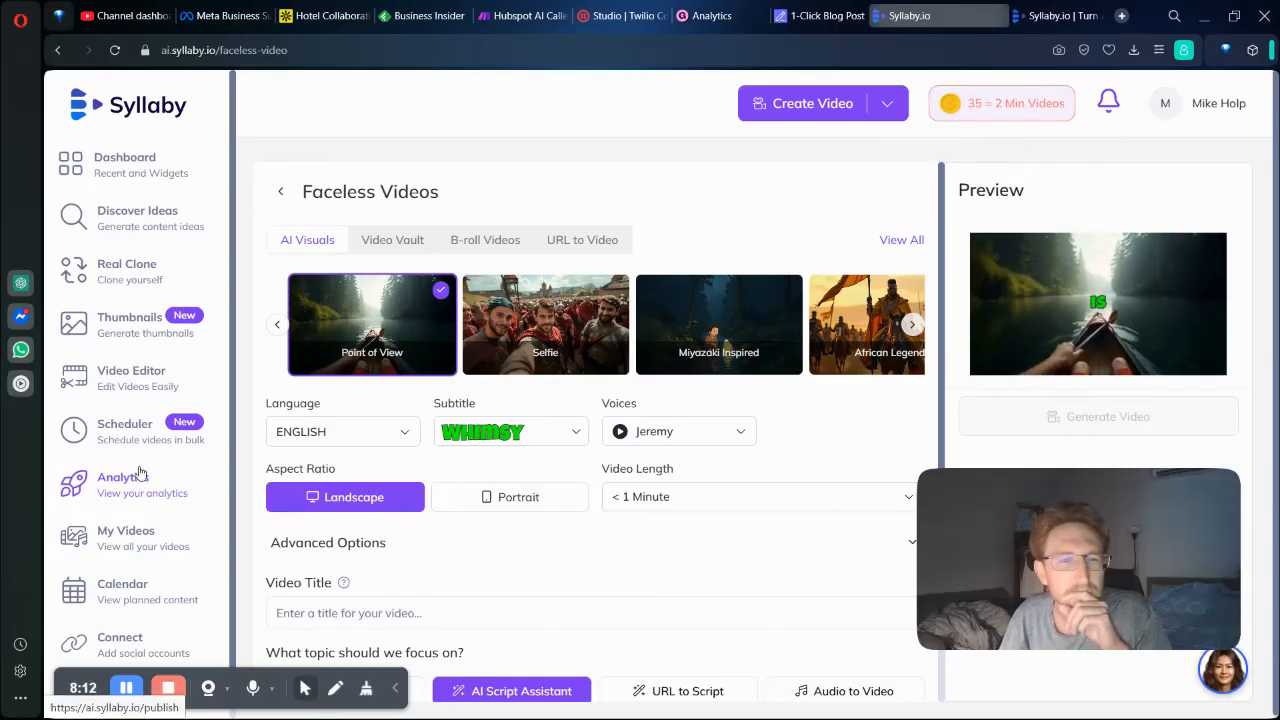
scroll(141, 490, "down", 1)
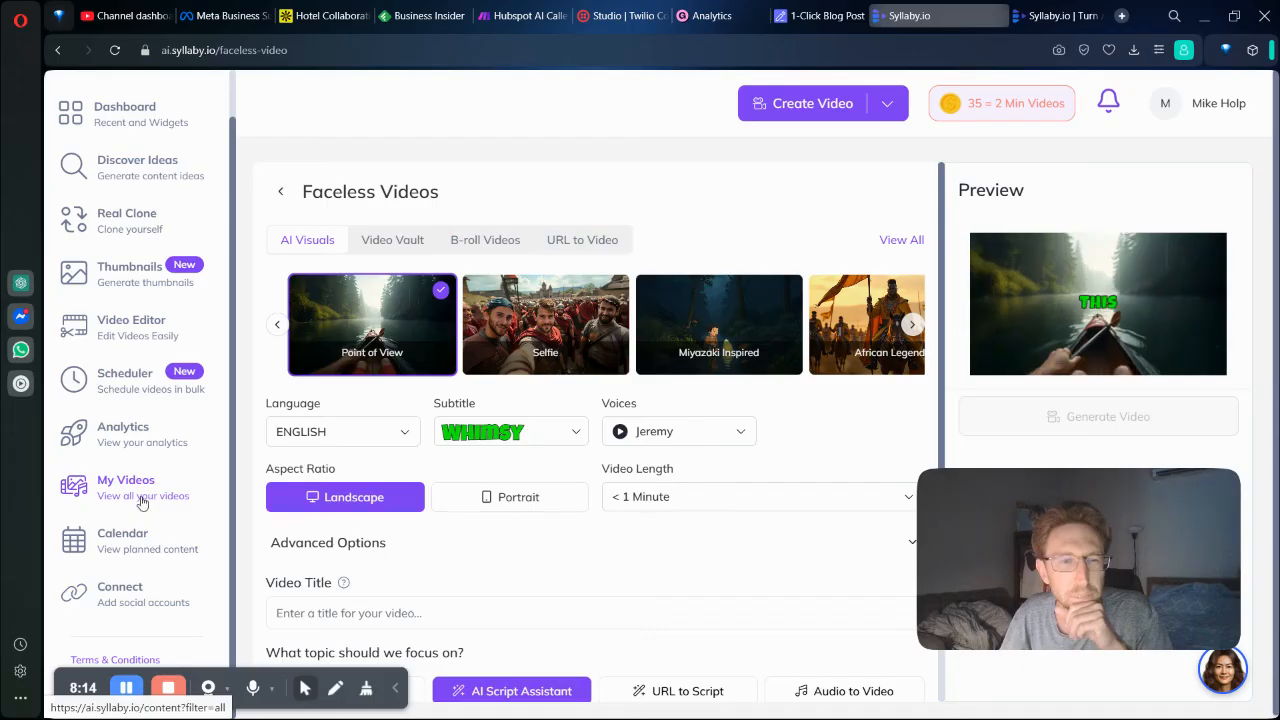
left_click(141, 502)
scroll(560, 410, "down", 2)
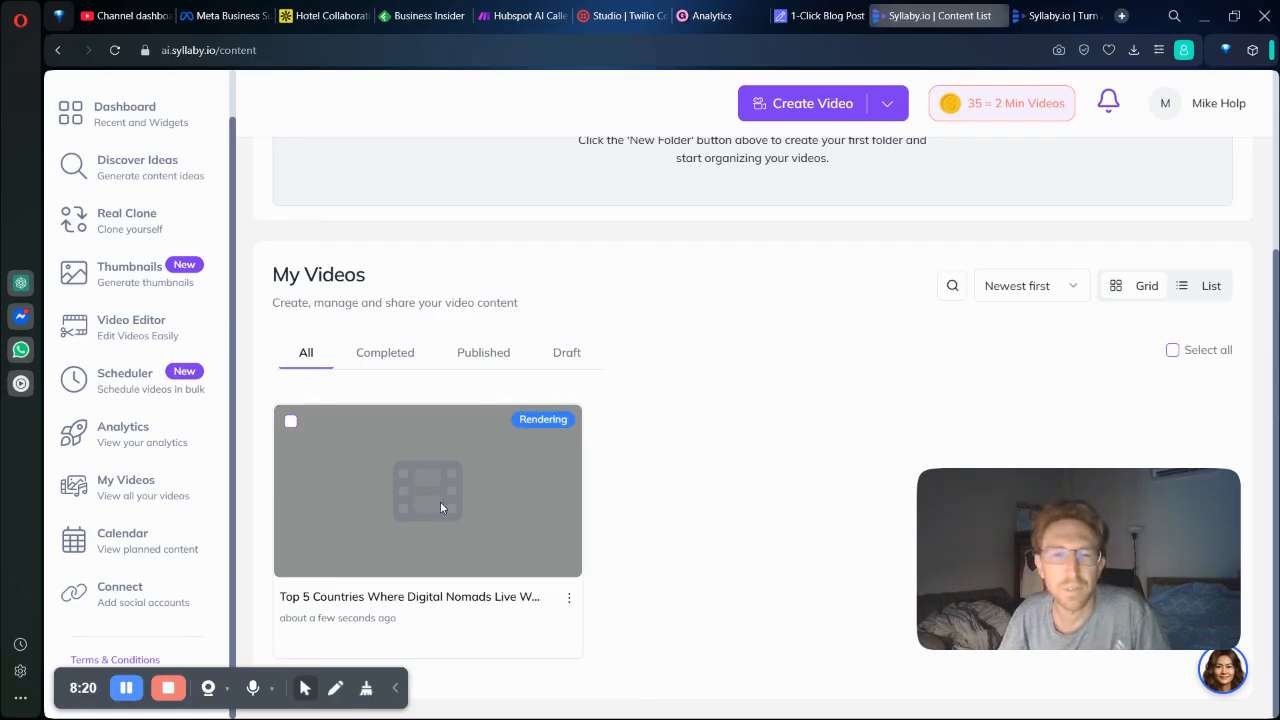
left_click(563, 596)
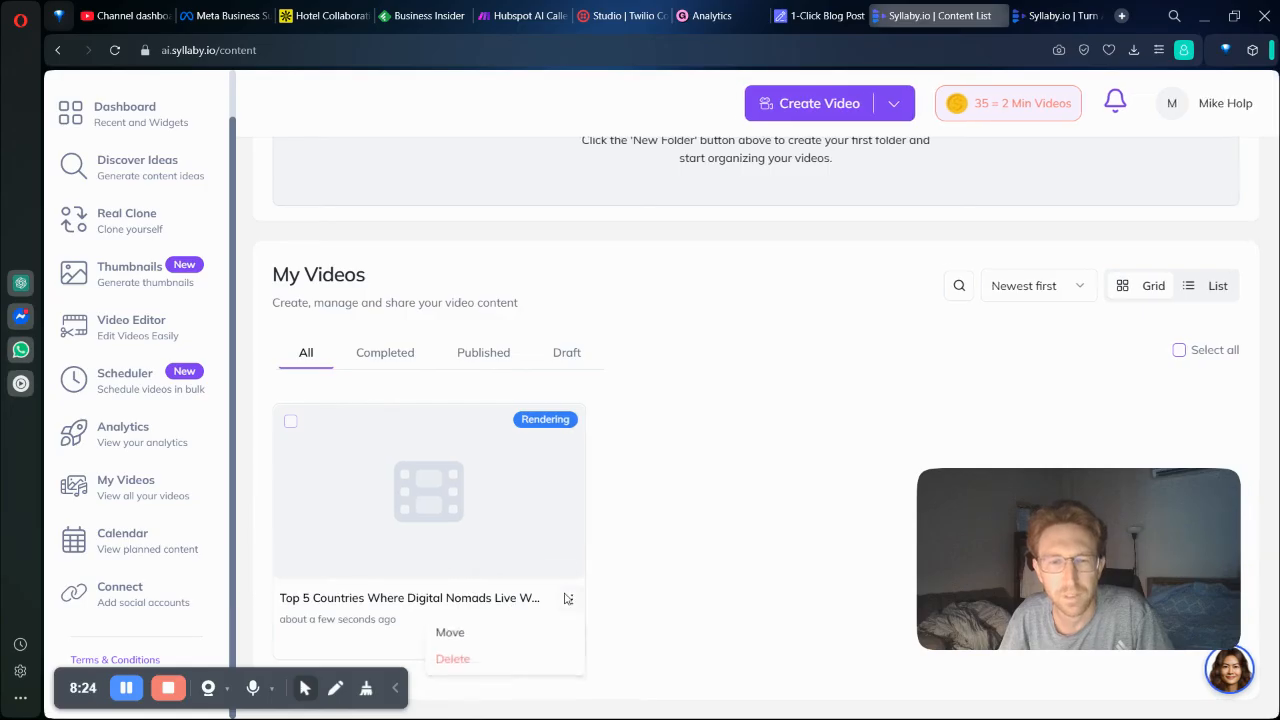
left_click(290, 421)
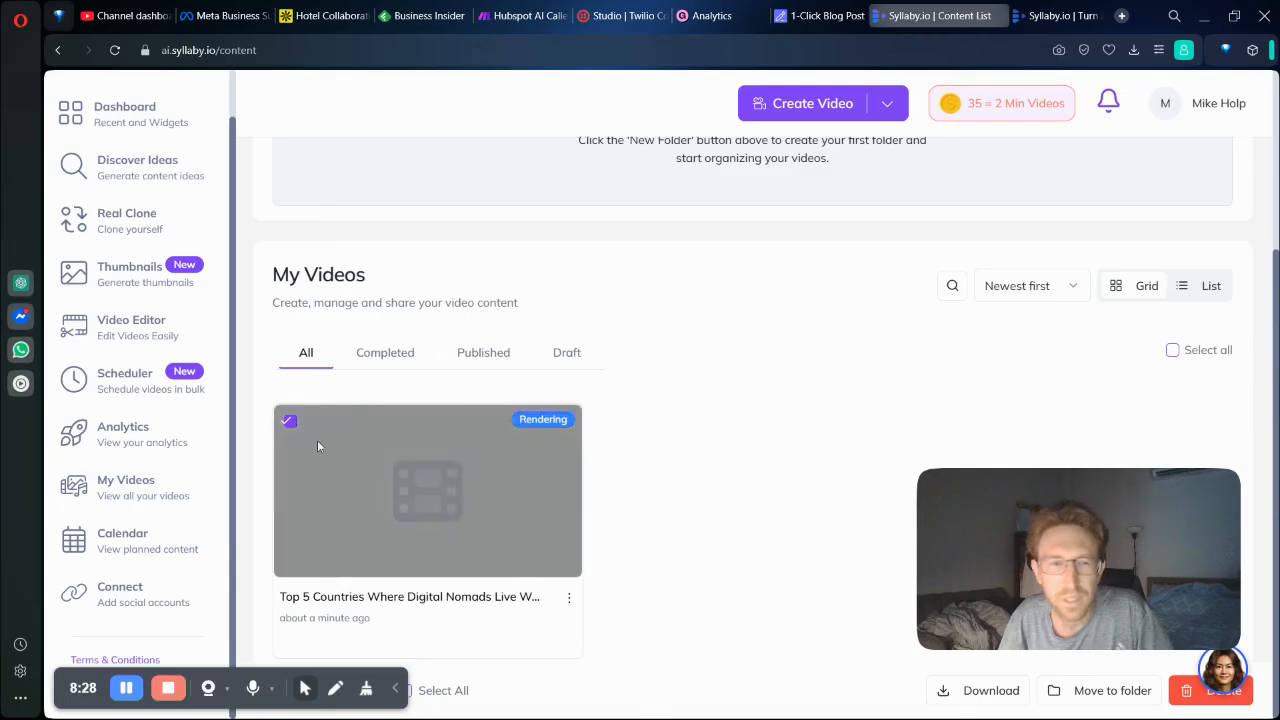
left_click(289, 422)
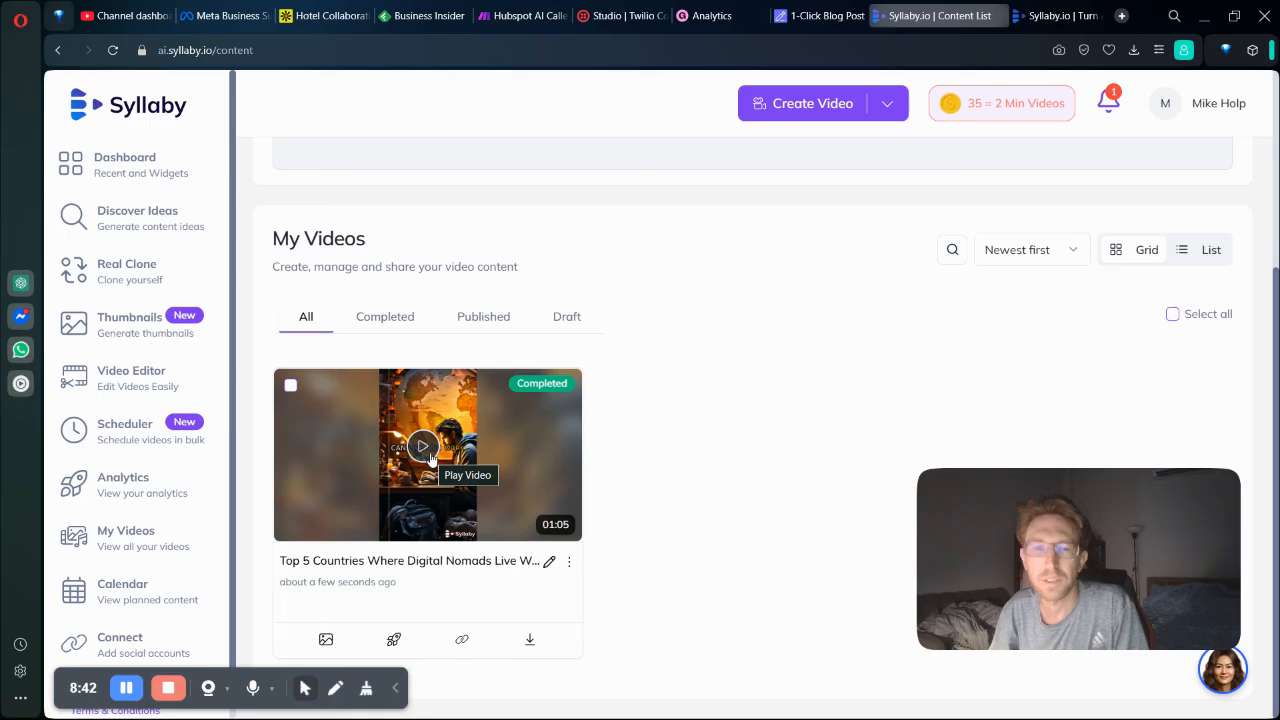
Open the completed "Top 5 Countries Where Digital Nomads Live Well" video and watch it to the end.
left_click(491, 487)
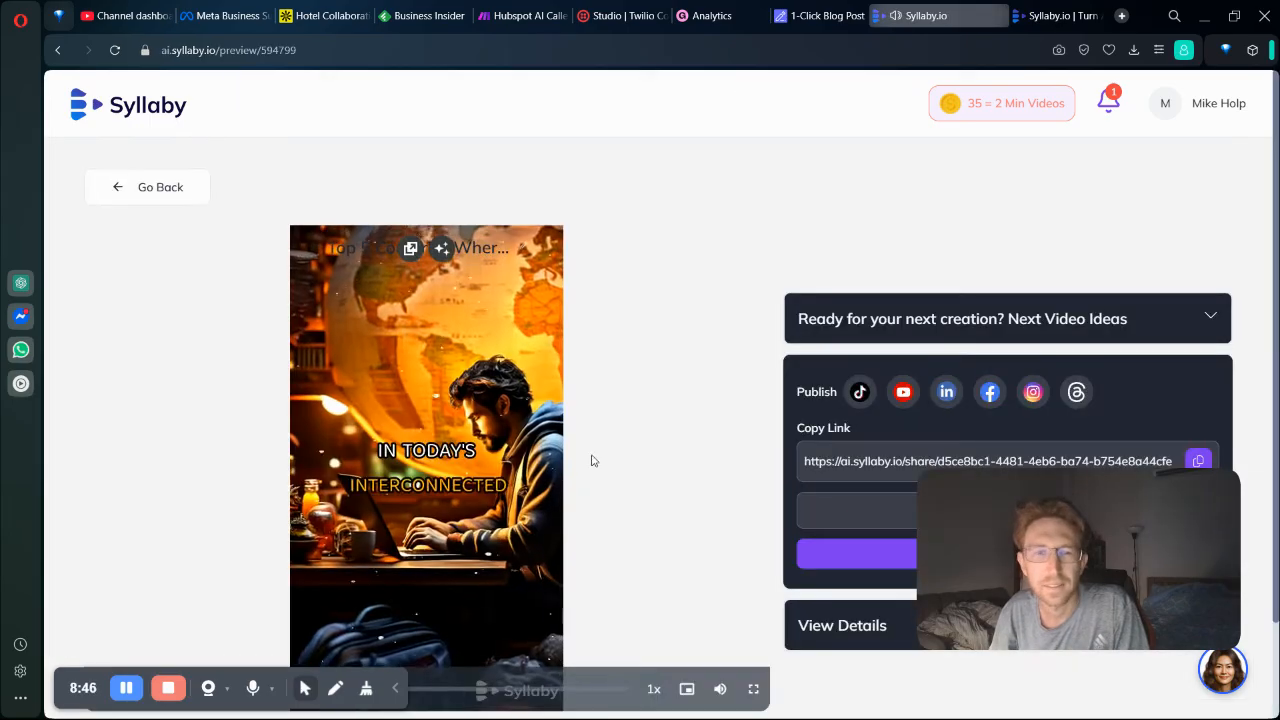
scroll(585, 455, "down", 1)
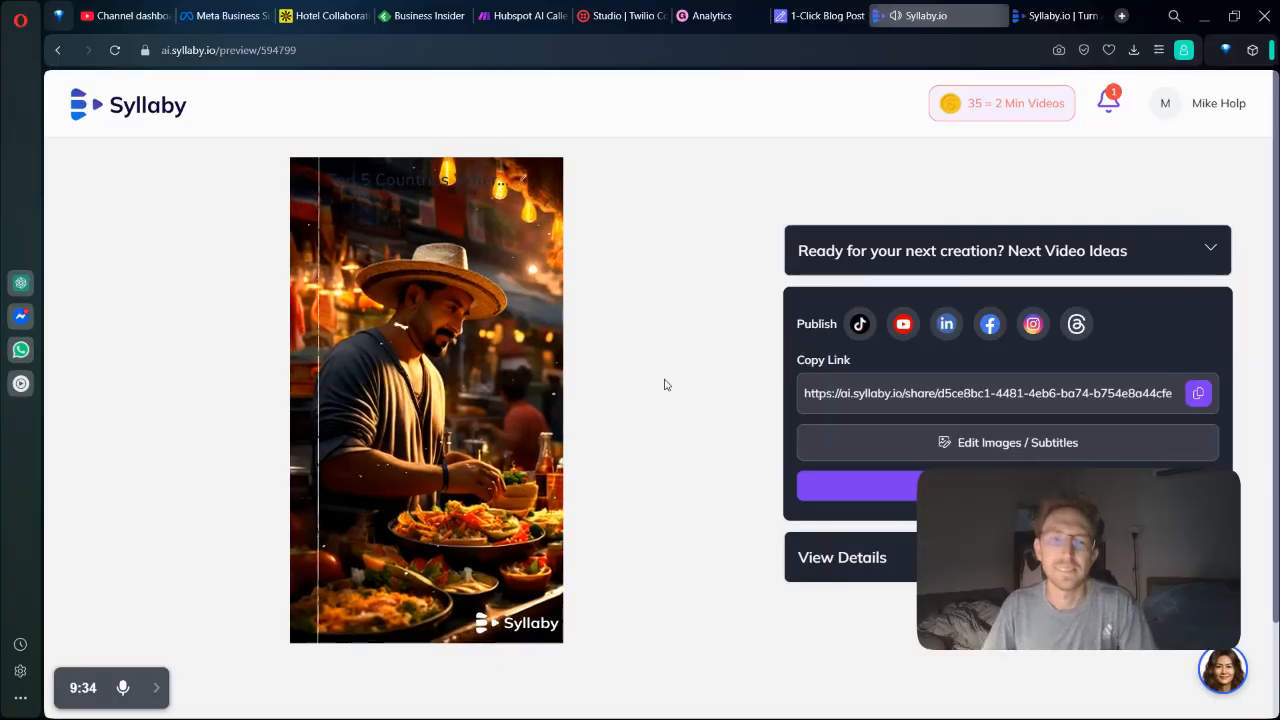
mouse_move(510, 427)
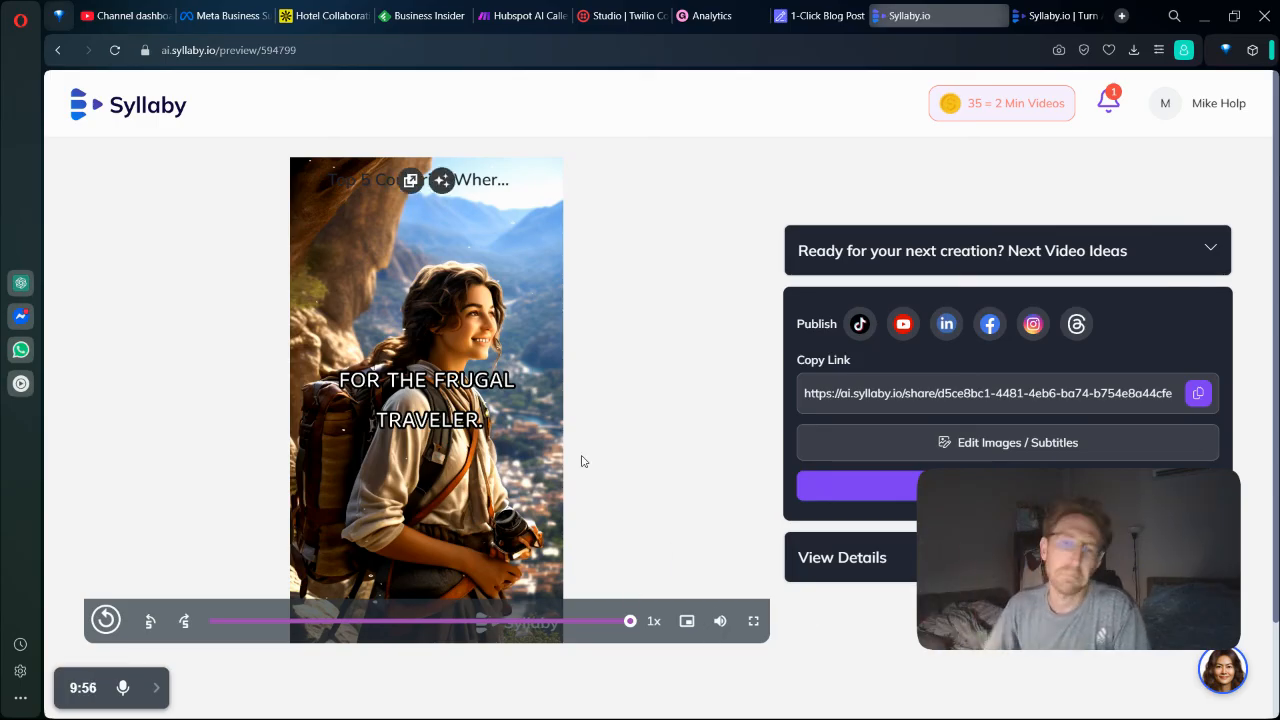
Choose YouTube as the publishing platform and start connecting a YouTube channel.
left_click(904, 326)
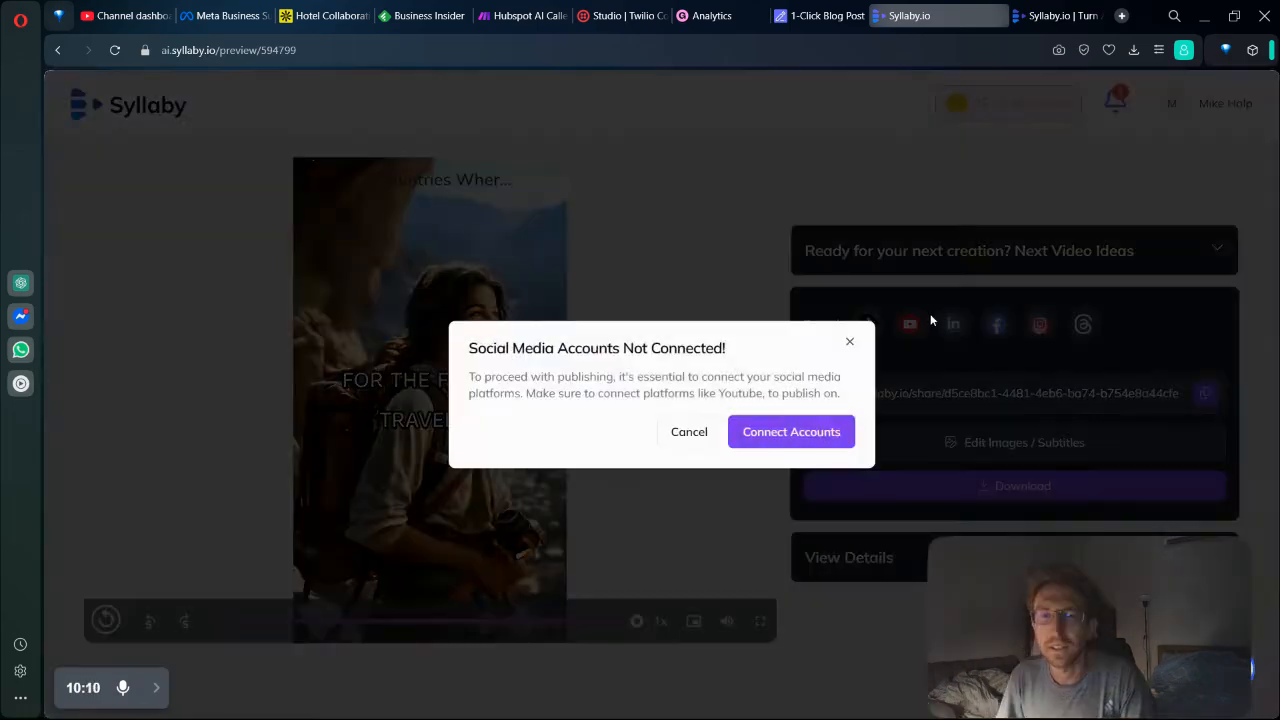
left_click(826, 440)
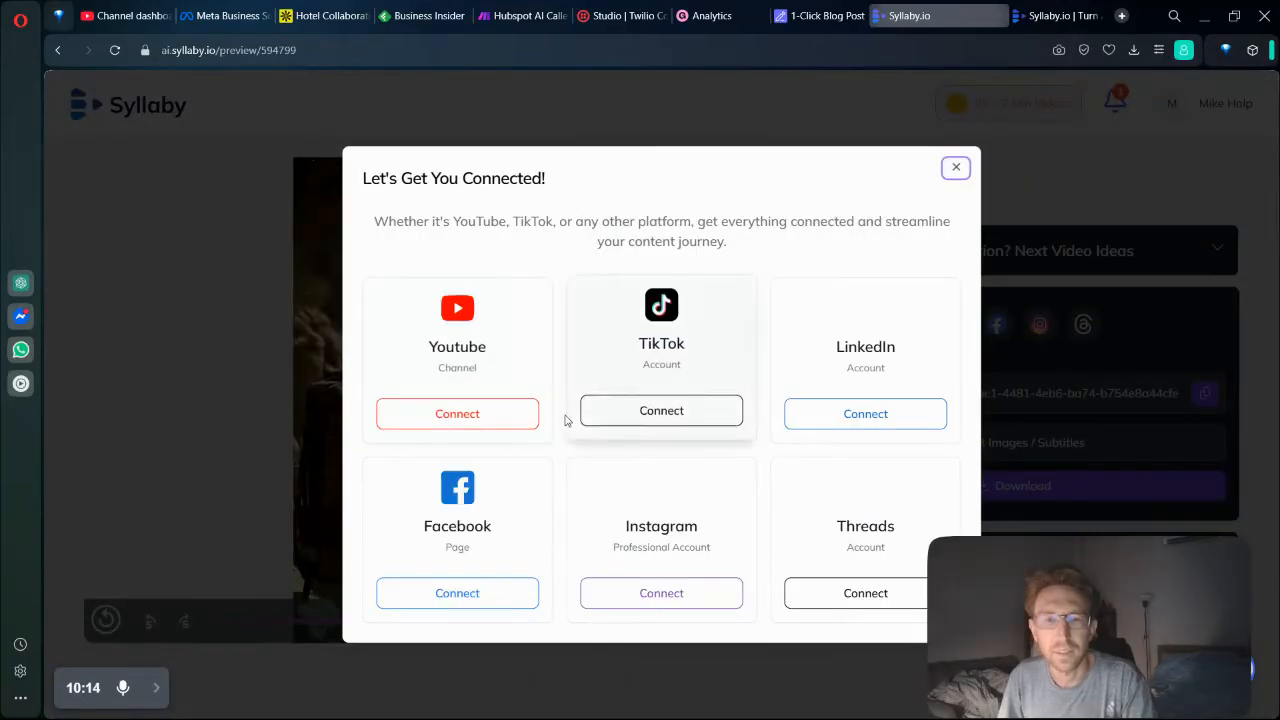
left_click(474, 419)
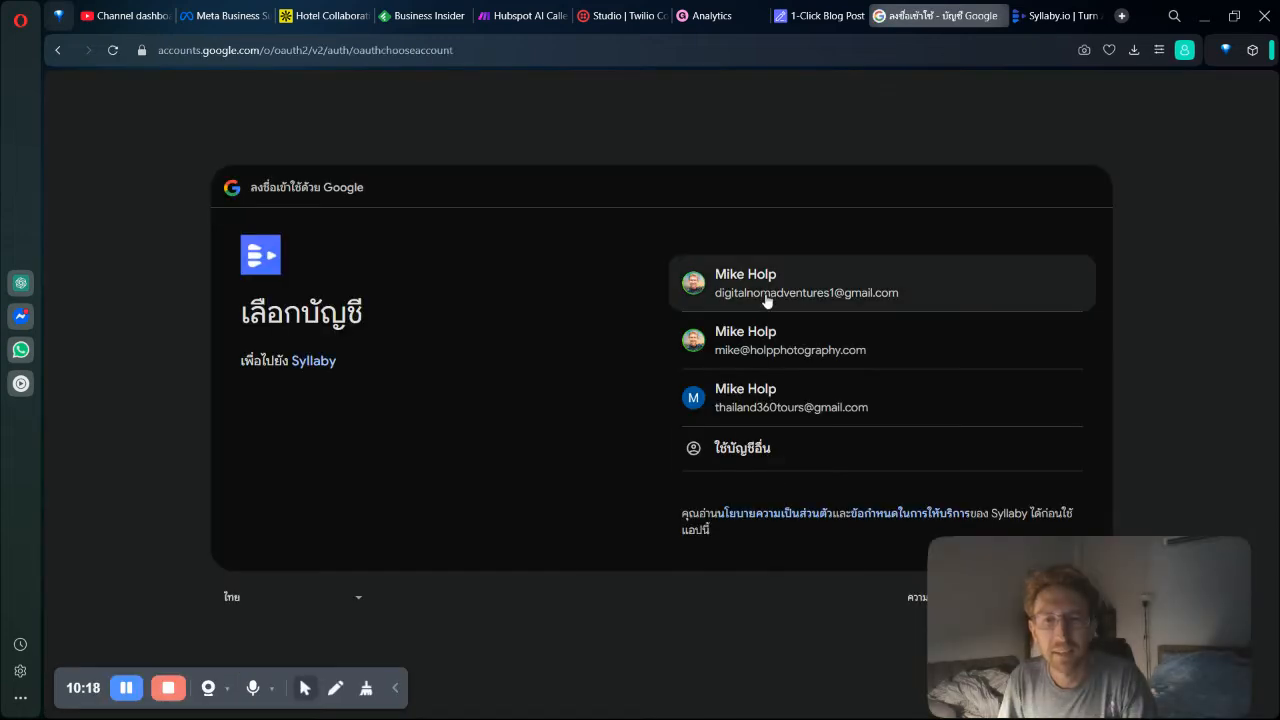
Select the Google account and its YouTube brand account, and grant Syllaby all requested YouTube permissions.
left_click(766, 297)
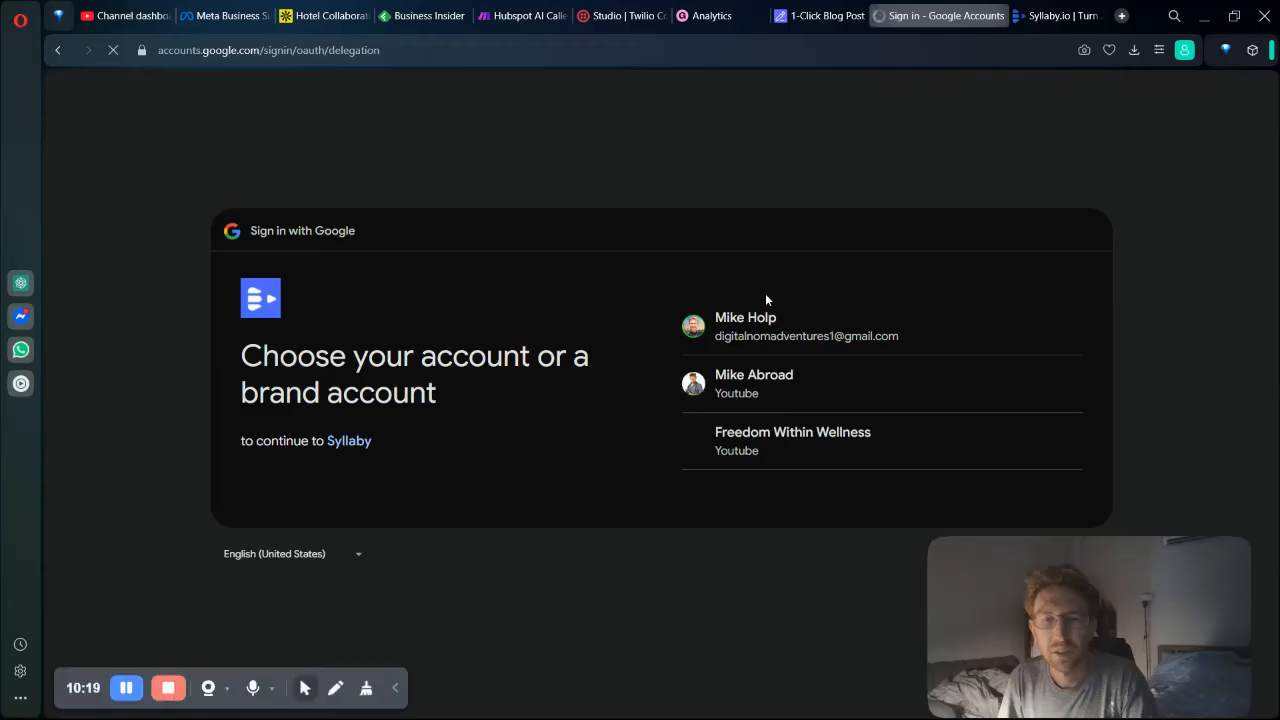
left_click(755, 385)
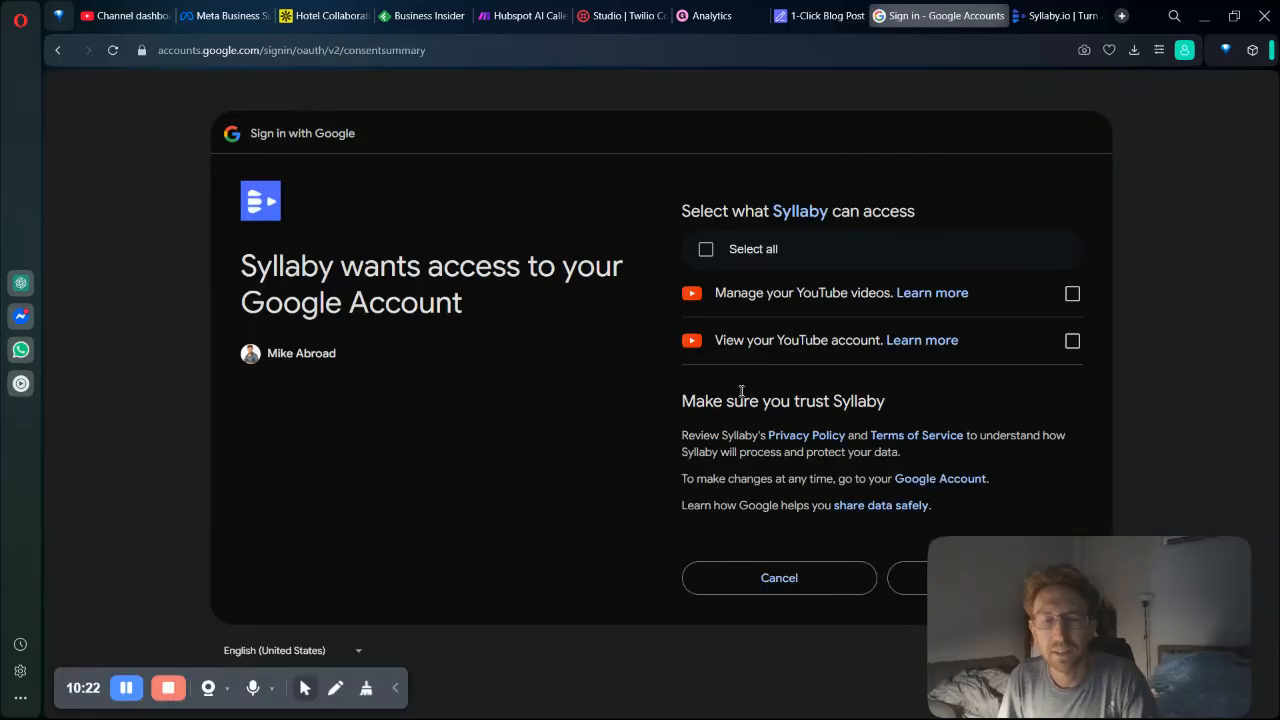
left_click(706, 250)
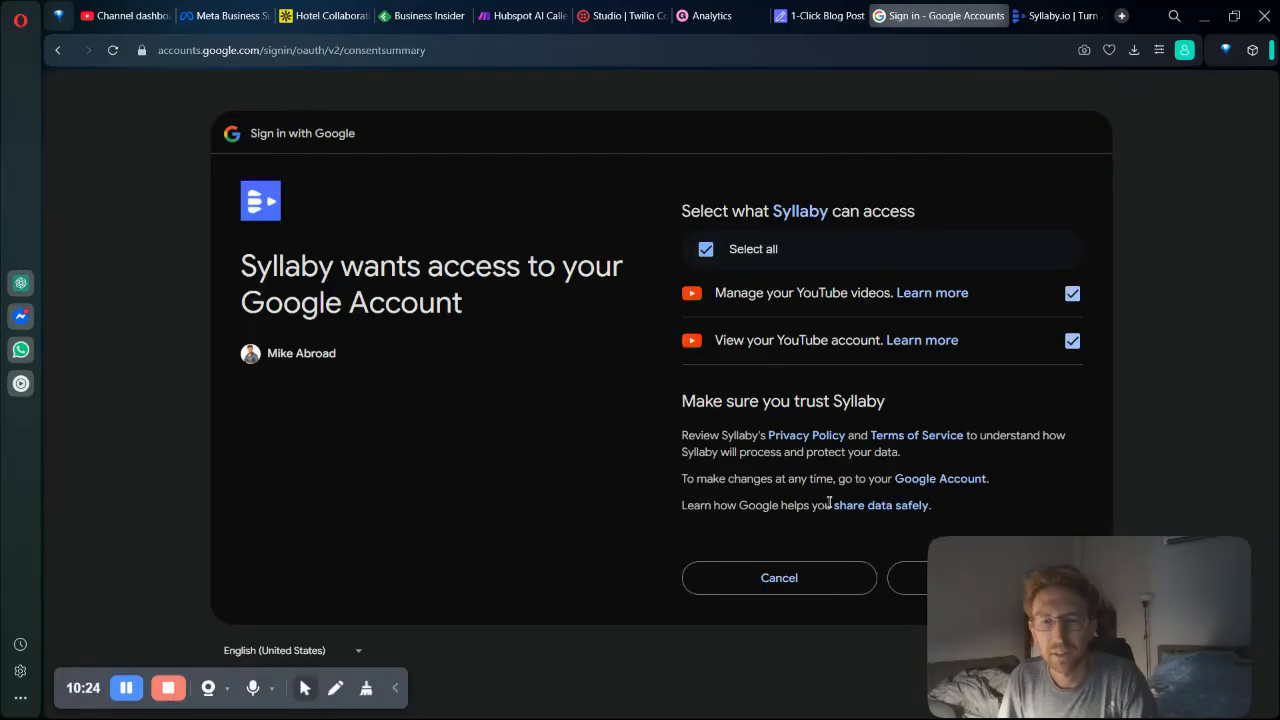
left_click(904, 583)
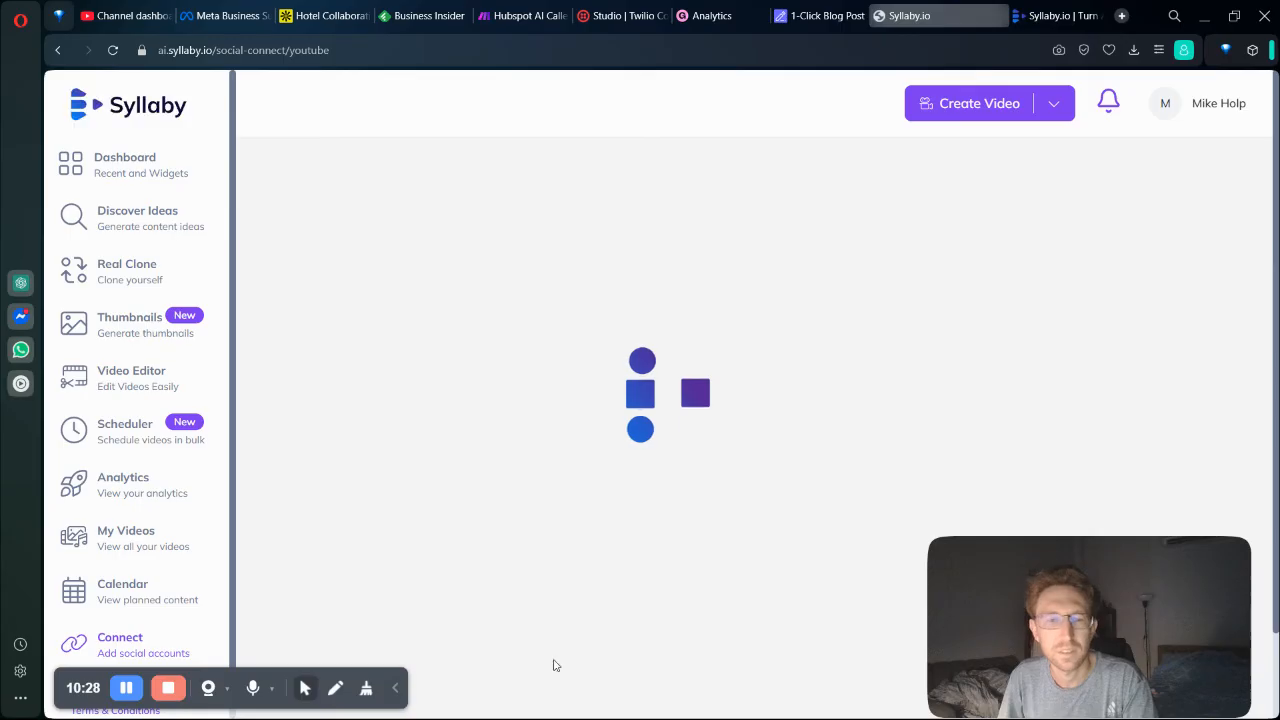
left_click(396, 690)
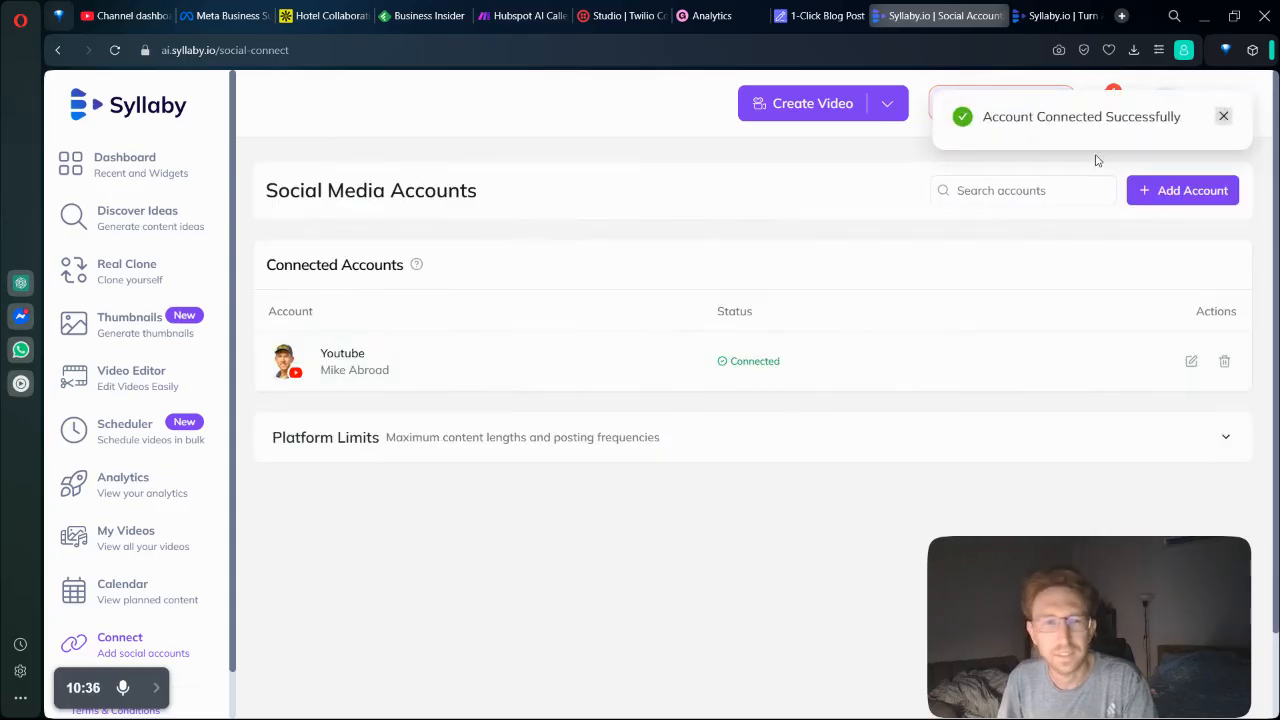
Reopen the digital nomad video from the list of created videos and start a YouTube post for it.
left_click(148, 545)
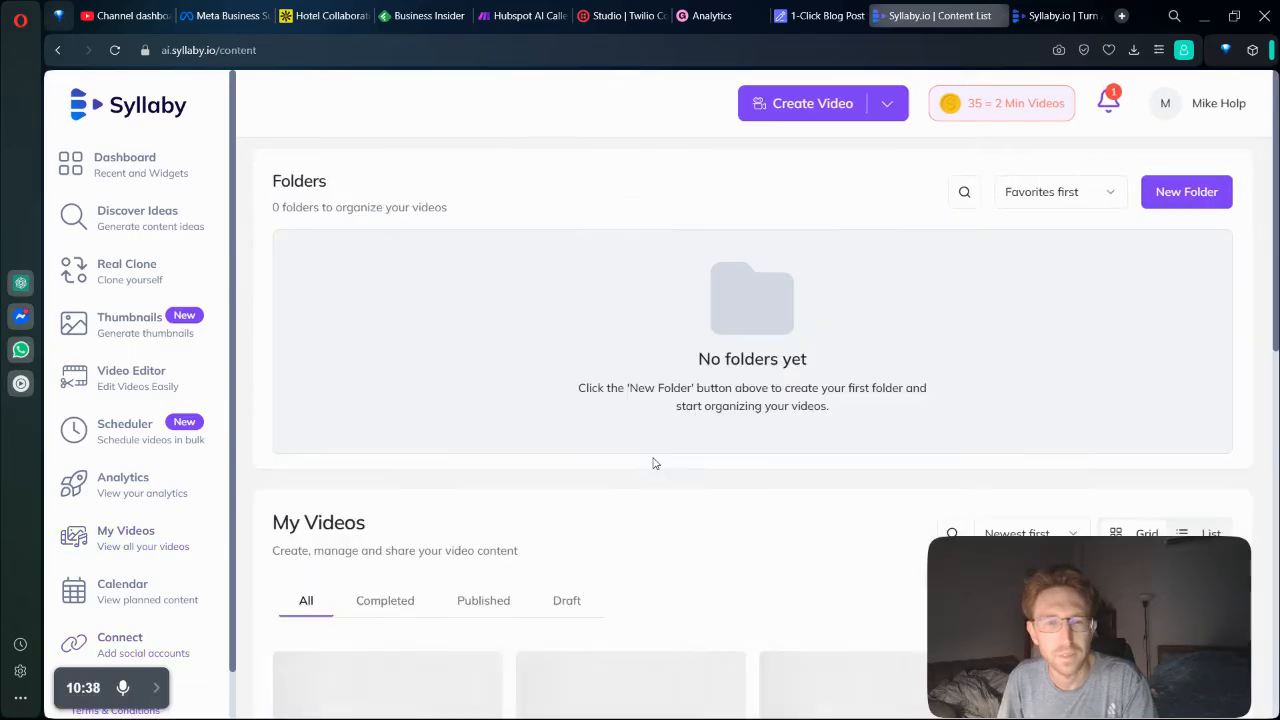
scroll(654, 463, "down", 3)
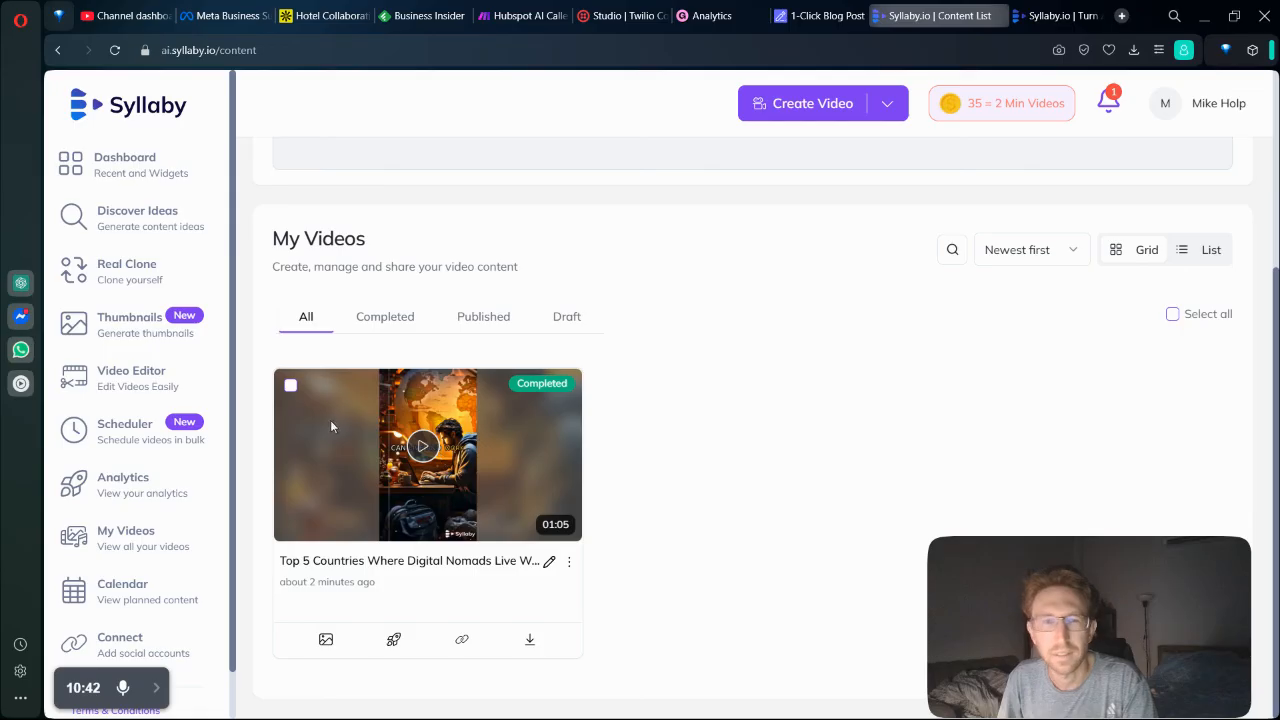
left_click(414, 562)
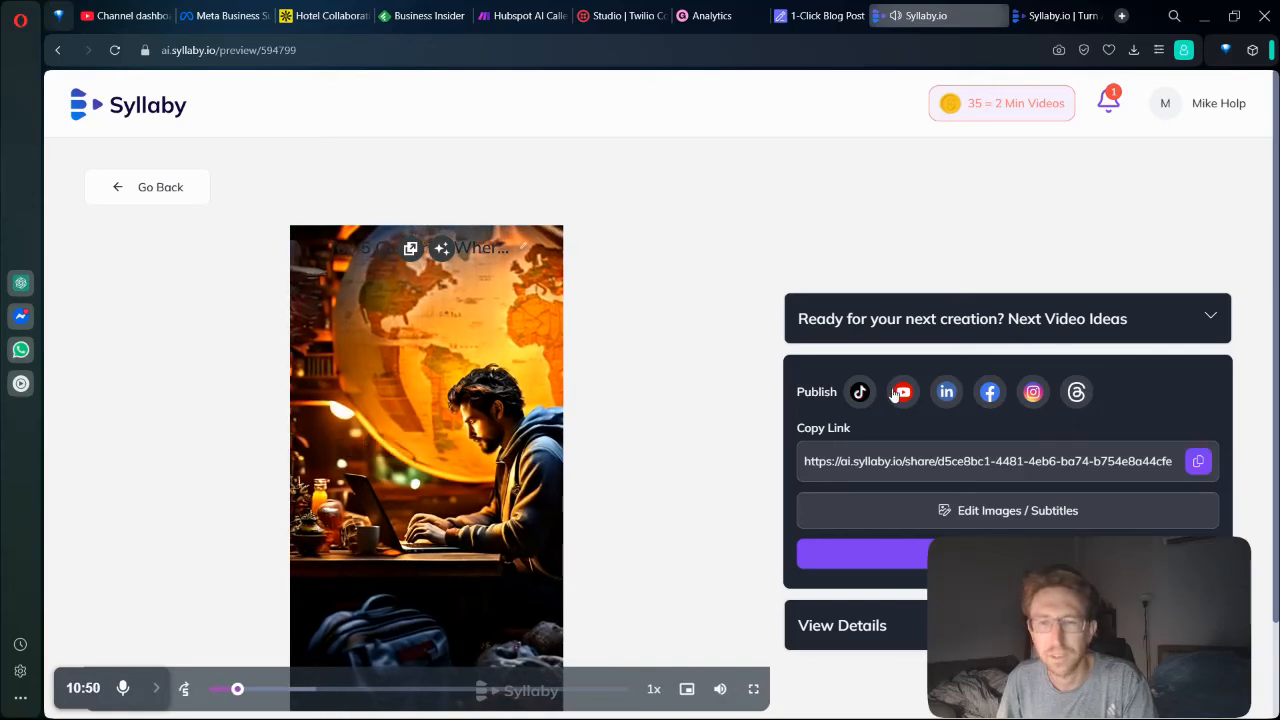
left_click(902, 393)
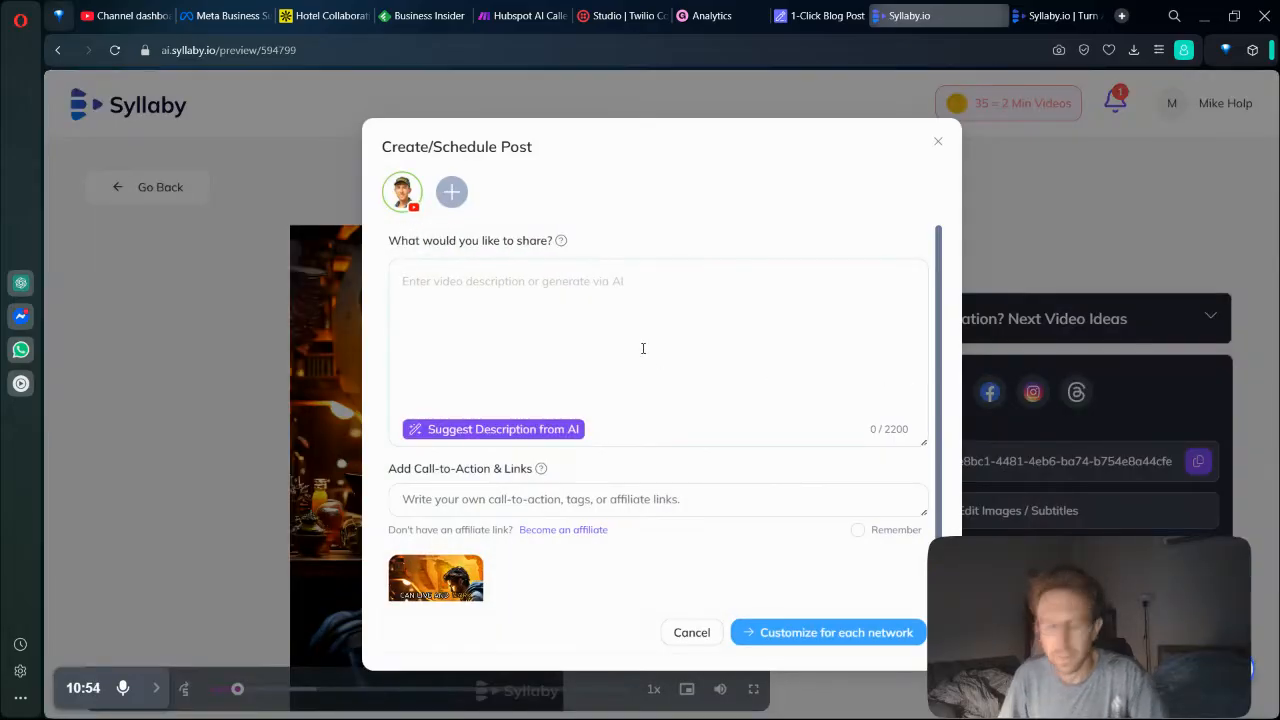
Enter "Top Digital Nomad Destinations for $1000 Per Month" as the post description.
type("To")
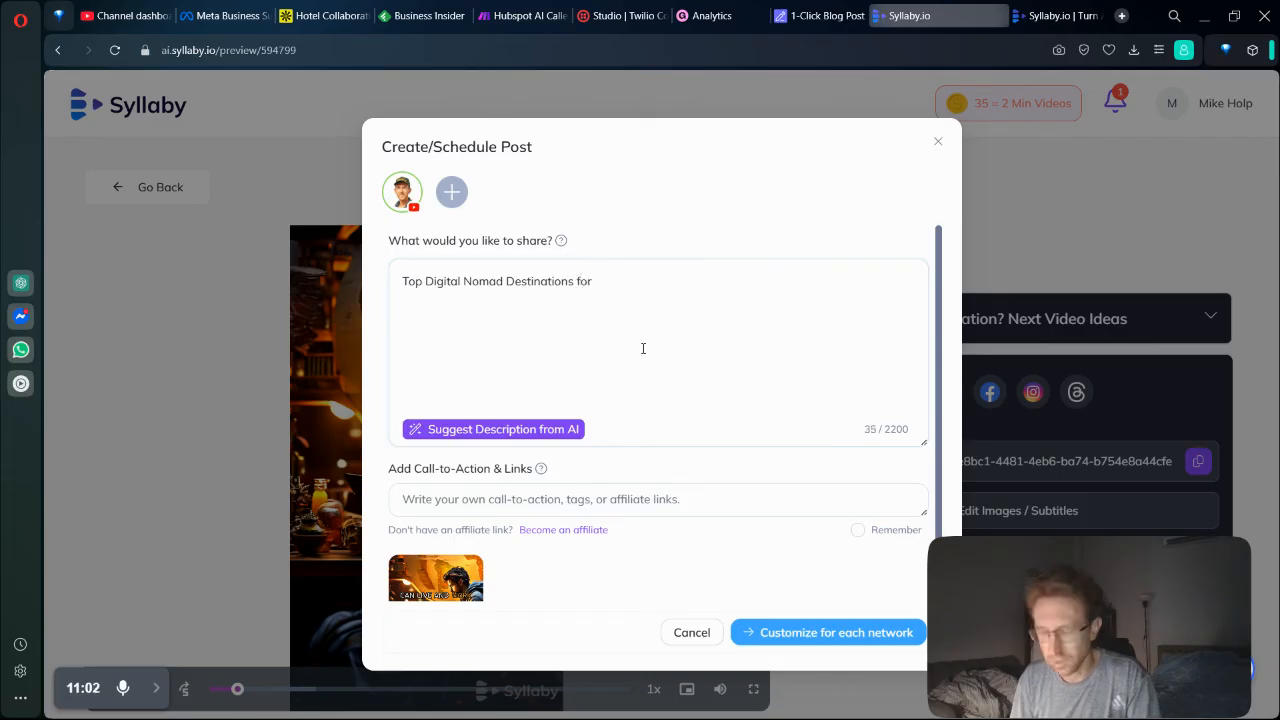
type("nth")
key("ctrl+a")
left_click(684, 228)
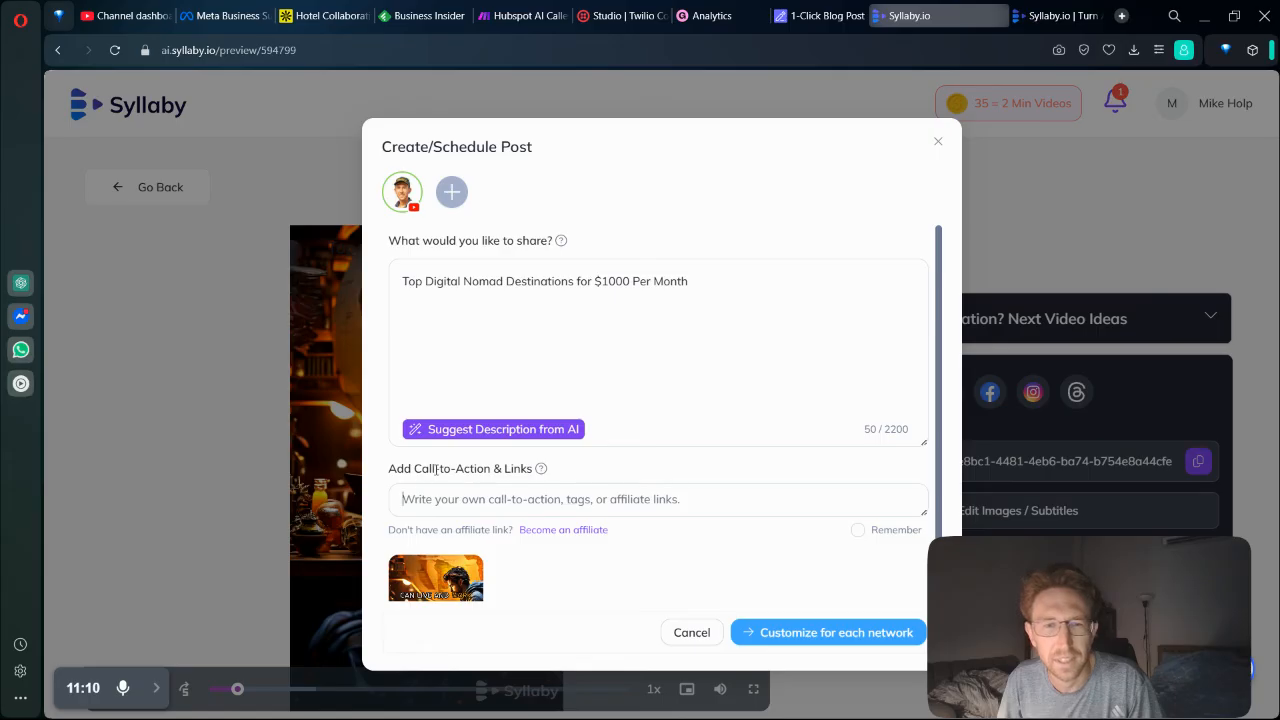
Review the post details, continue to the per-network customization and publish the post to YouTube immediately.
scroll(596, 506, "down", 1)
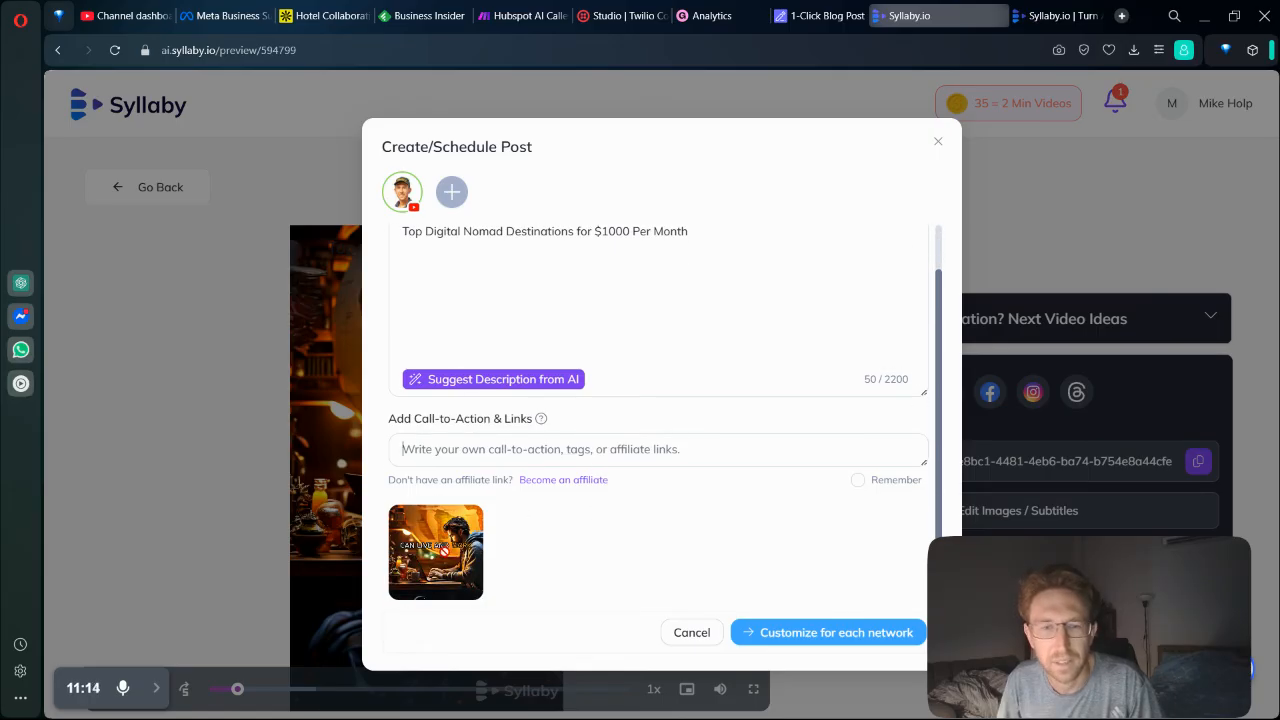
scroll(698, 465, "up", 1)
scroll(700, 505, "down", 1)
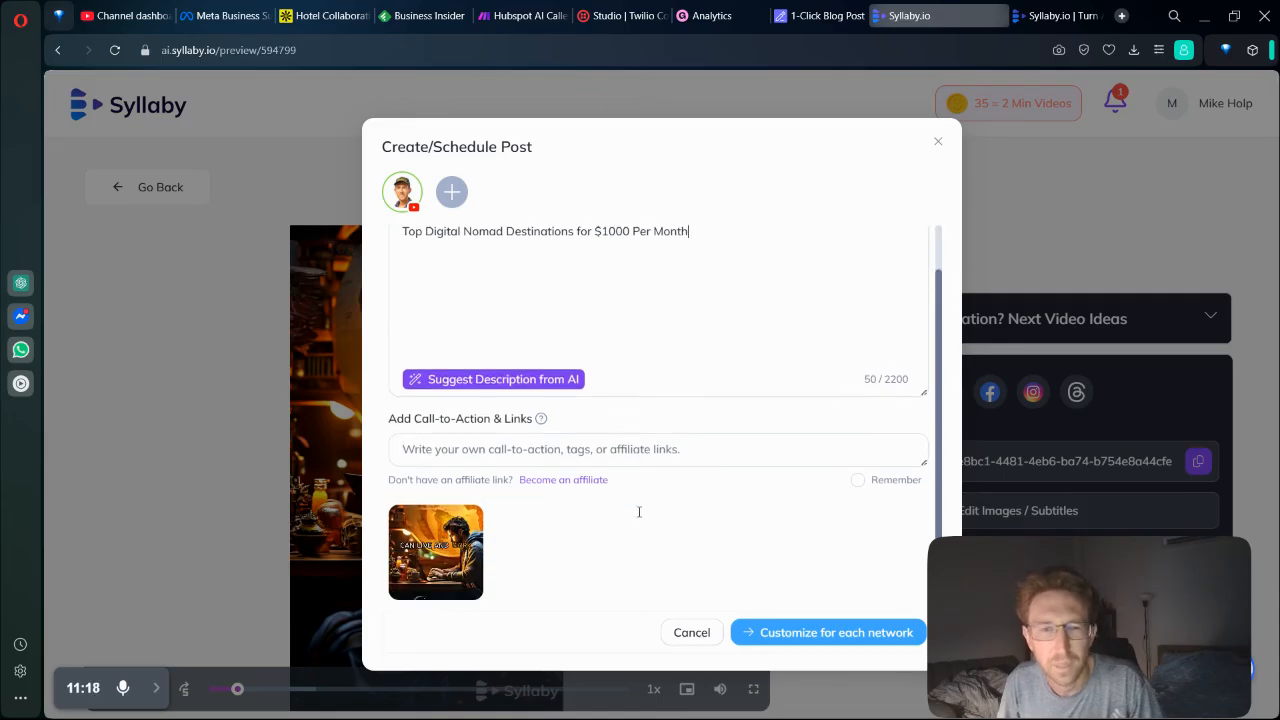
left_click(828, 632)
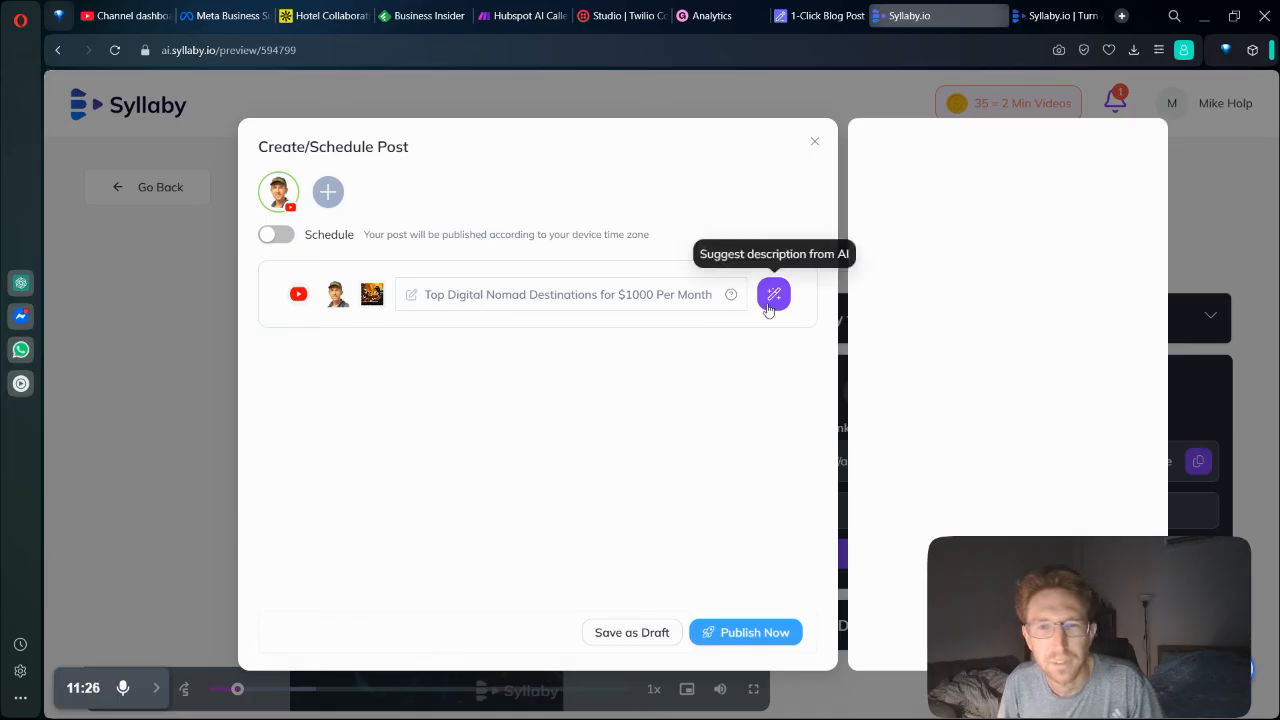
left_click(766, 640)
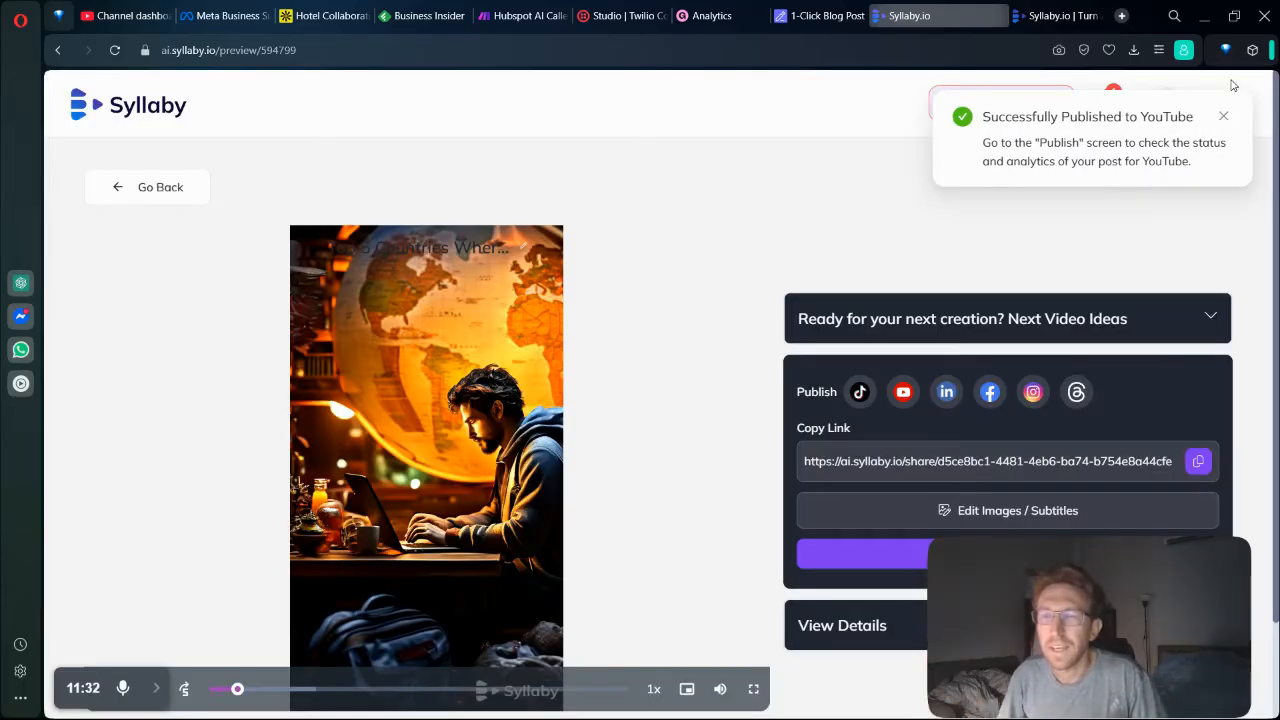
left_click(1224, 118)
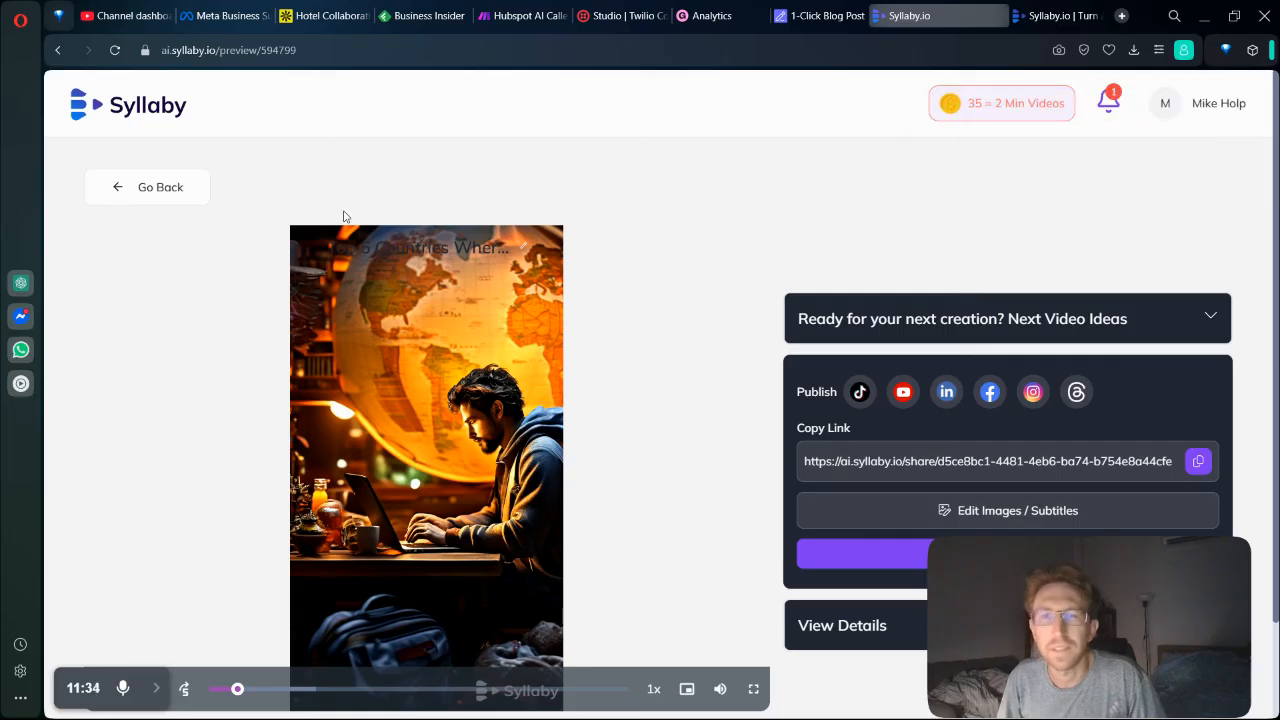
Leave the video preview, open the bulk scheduler and look through its topic, social media and description options.
left_click(171, 189)
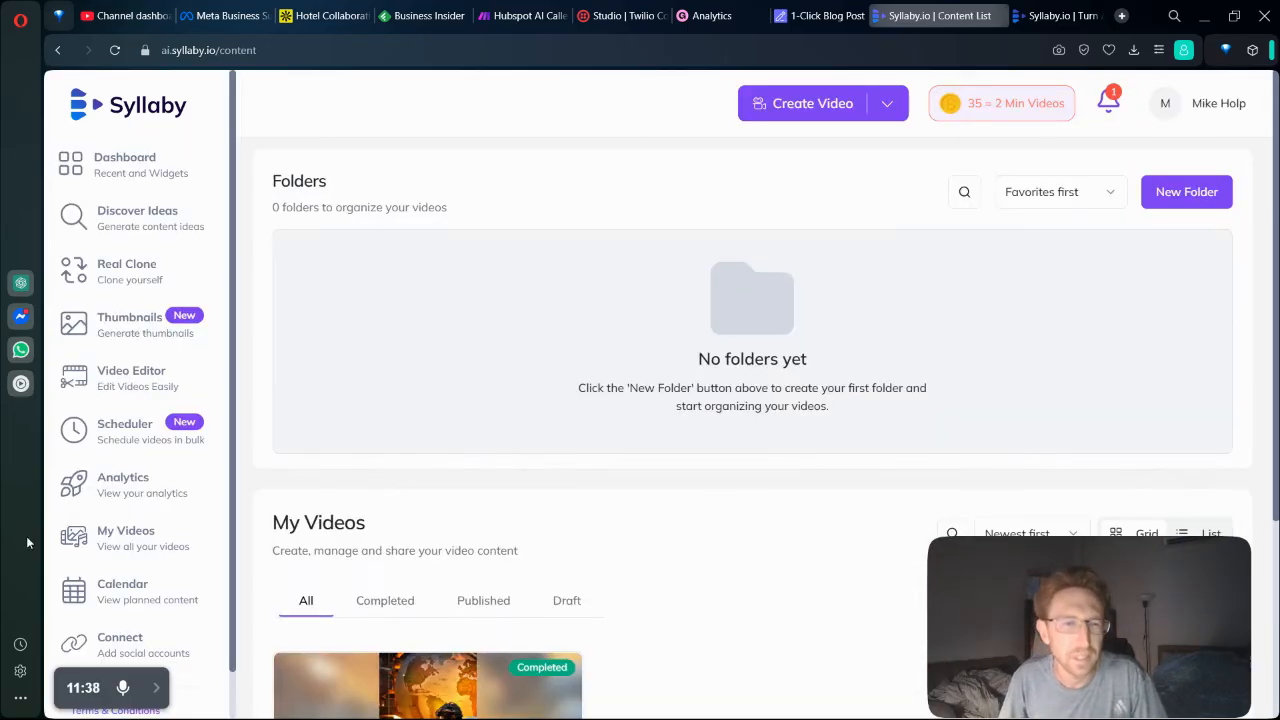
left_click(118, 450)
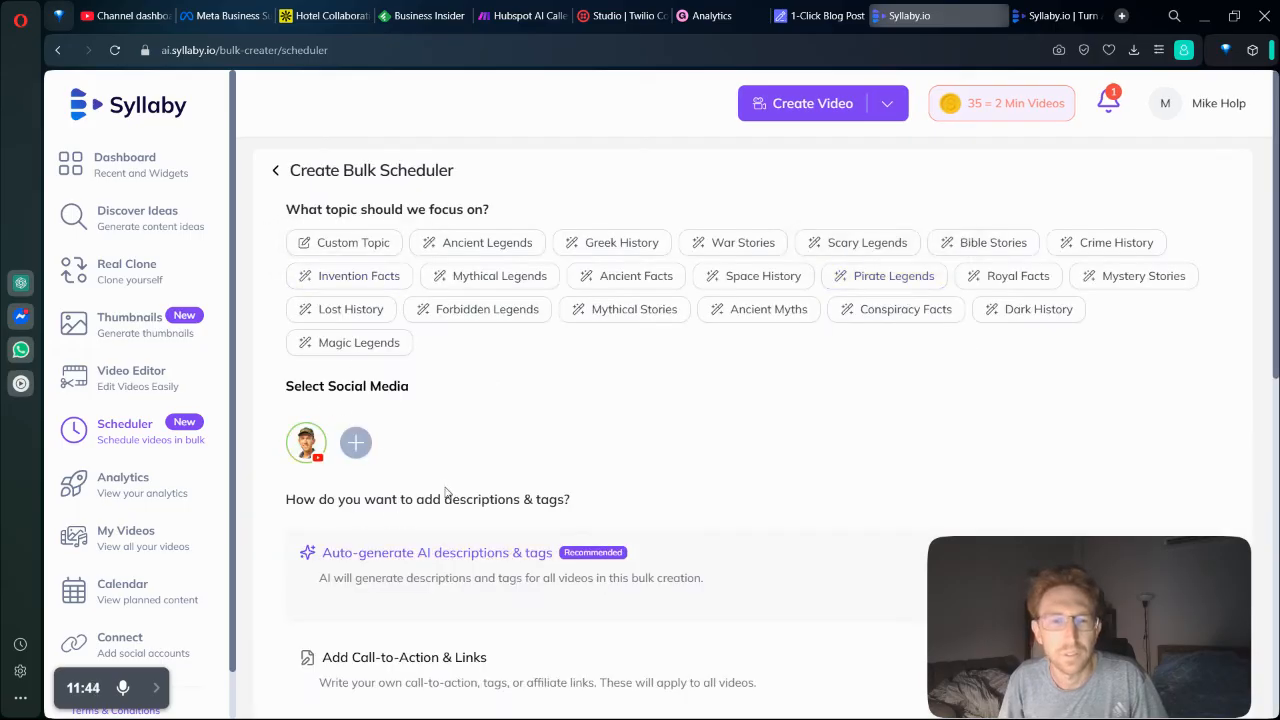
scroll(450, 562, "down", 2)
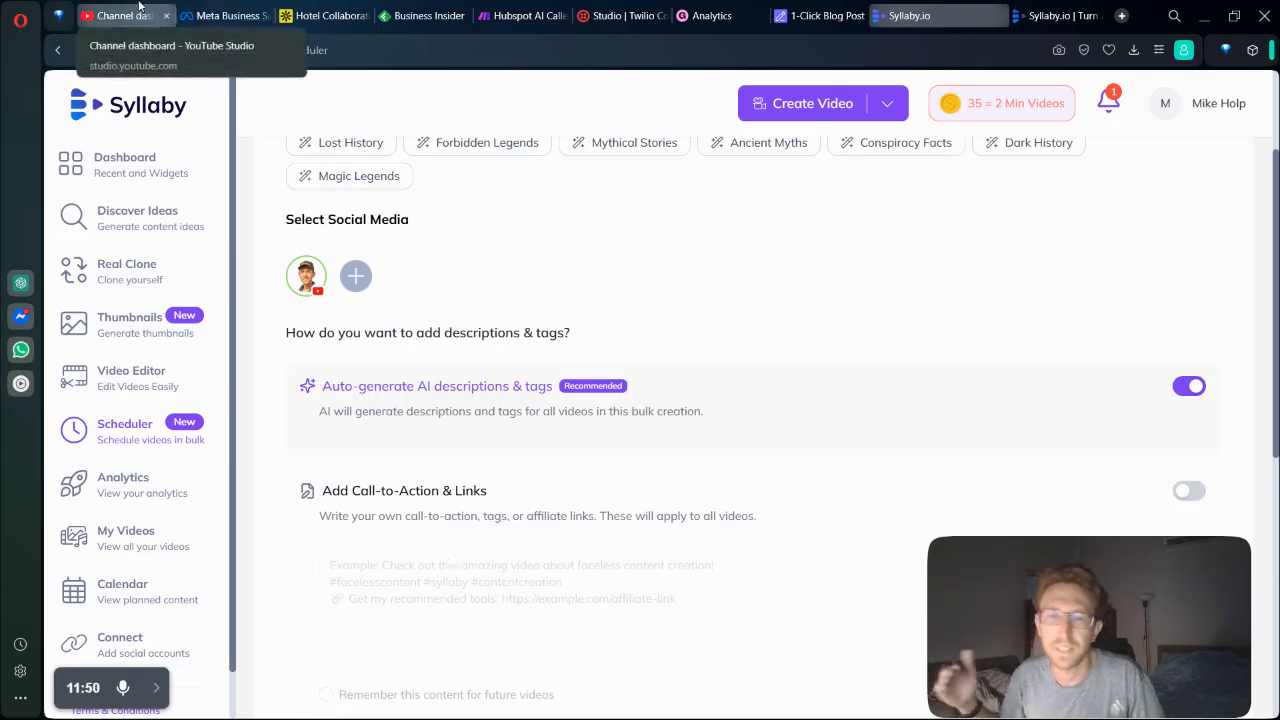
scroll(494, 243, "up", 2)
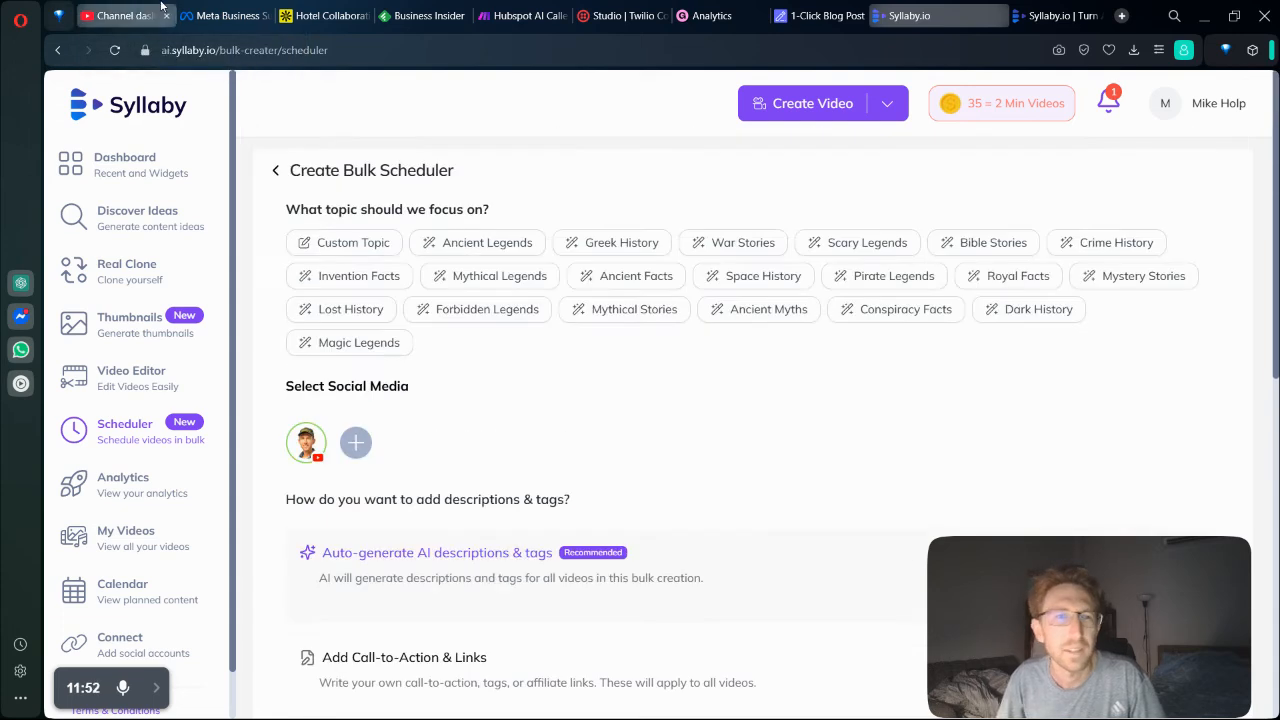
Switch to YouTube Studio, find the newly published digital nomad Short in the channel content and review its video details.
left_click(129, 8)
left_click(129, 366)
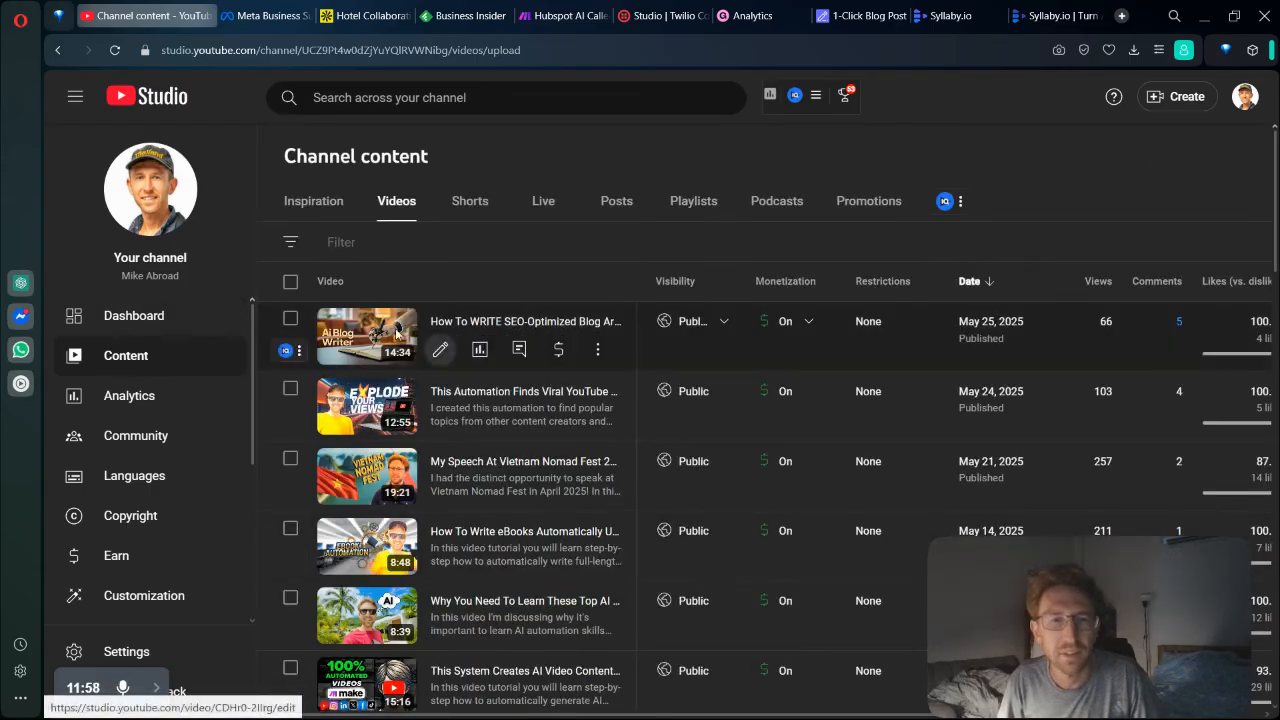
left_click(469, 205)
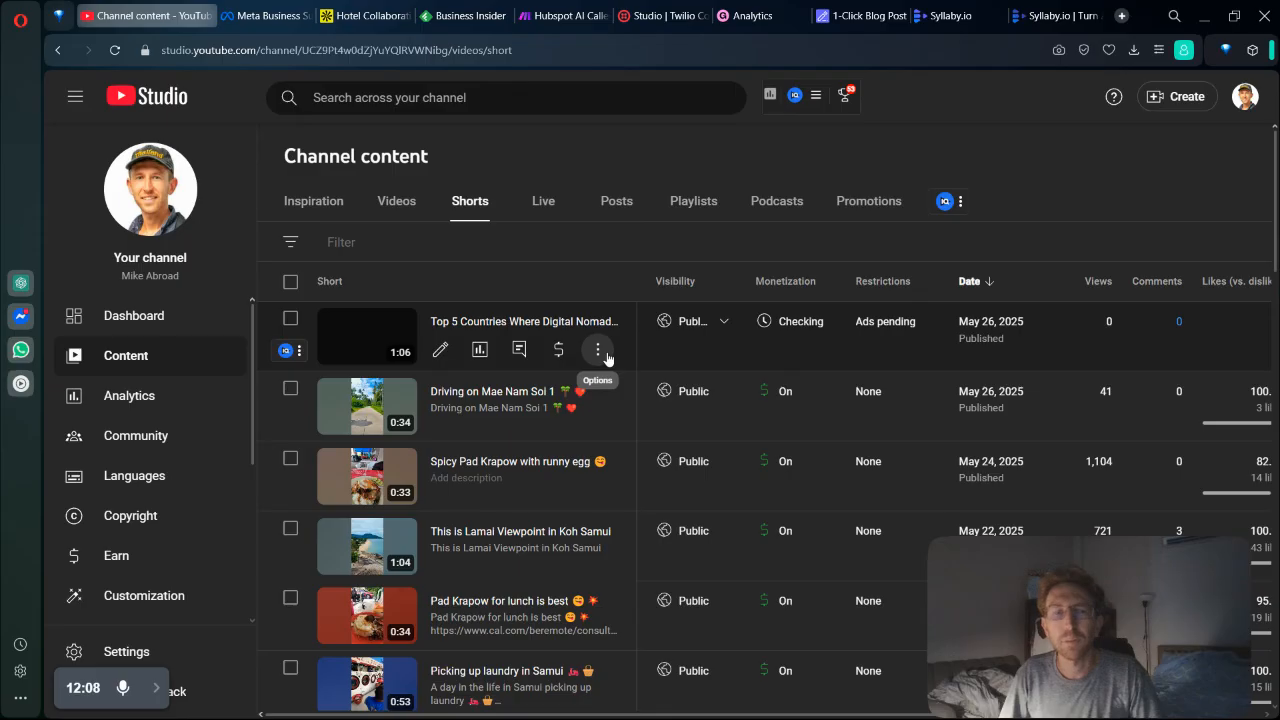
left_click(552, 321)
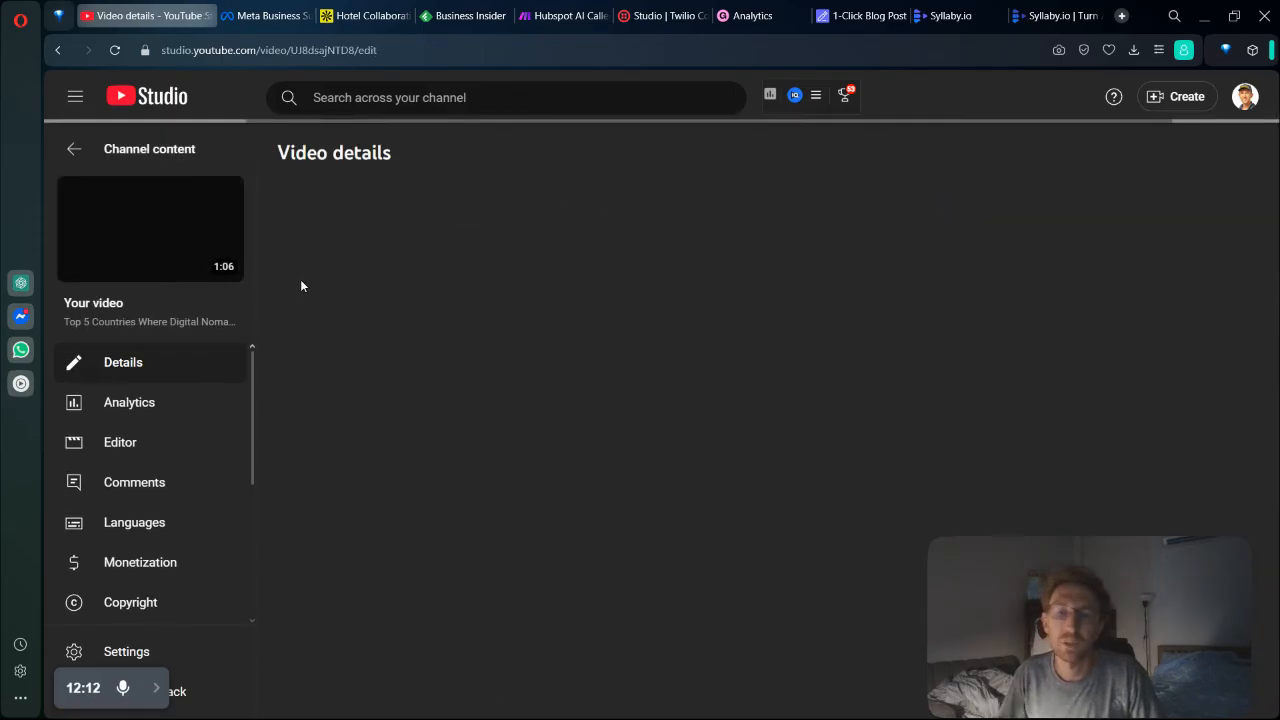
left_click(640, 342)
scroll(999, 375, "down", 3)
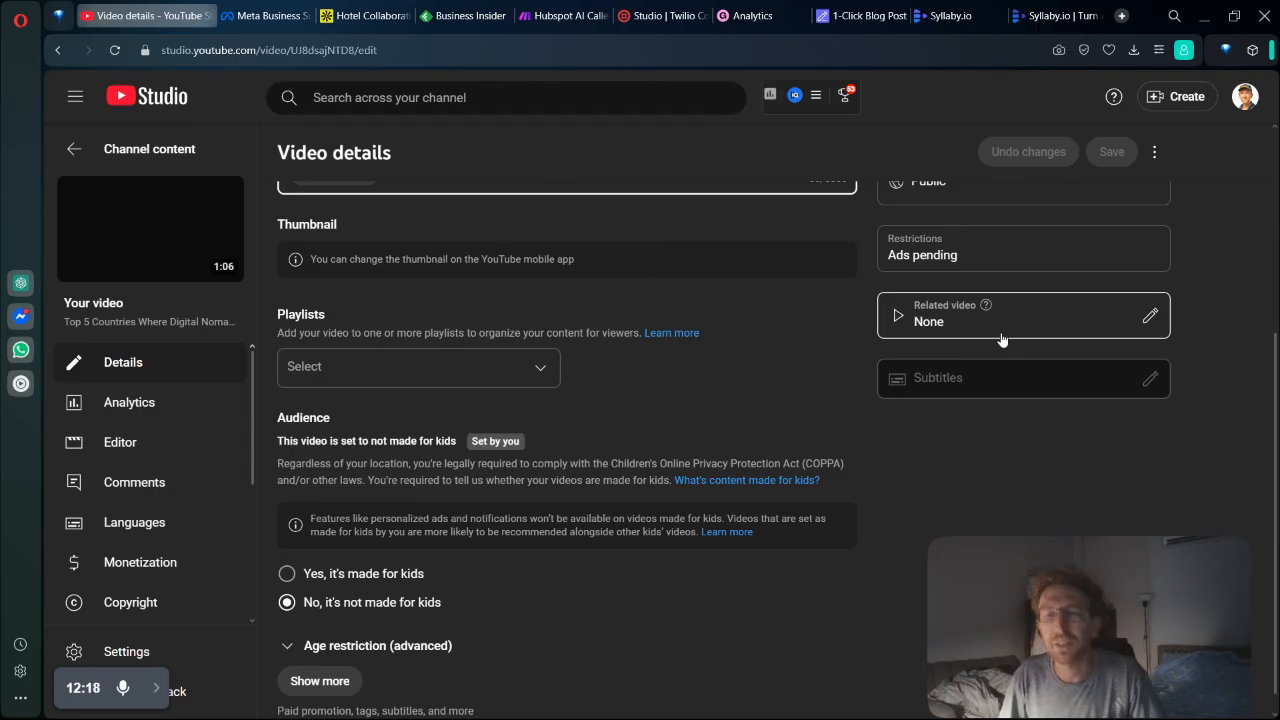
Switch to the Syllaby website and view the monthly prices of its subscription plans.
left_click(1055, 15)
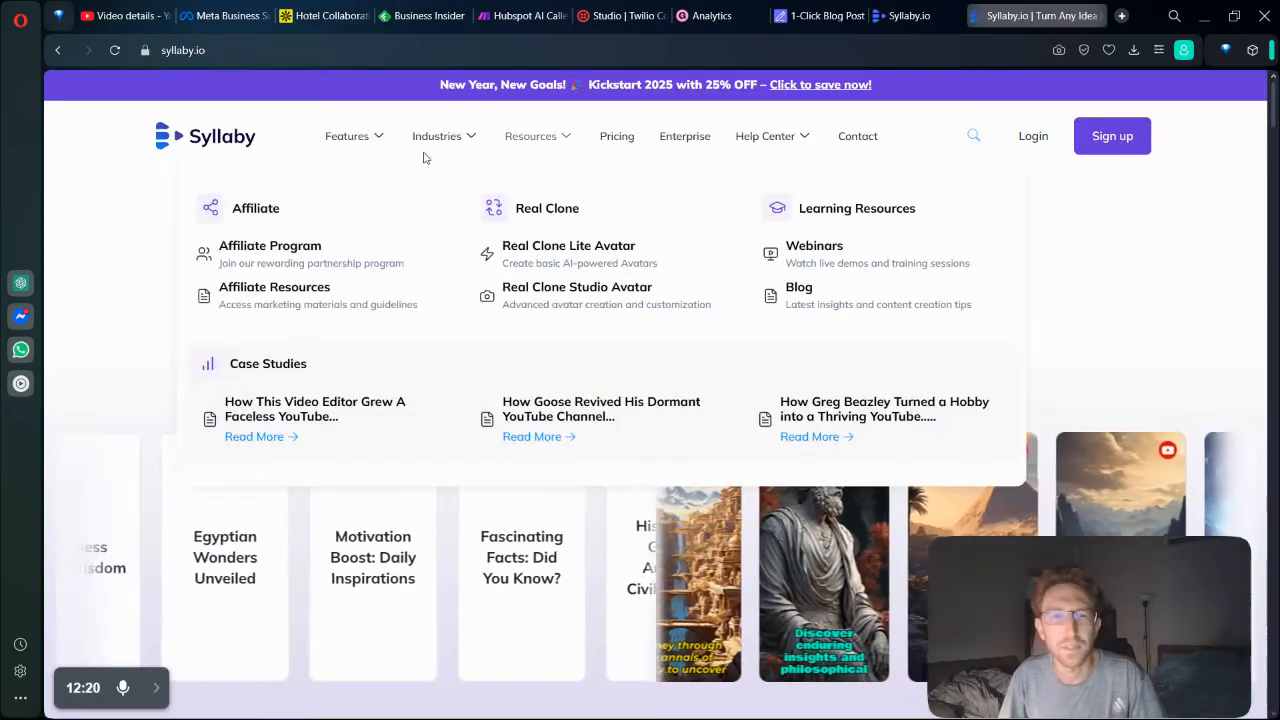
left_click(630, 136)
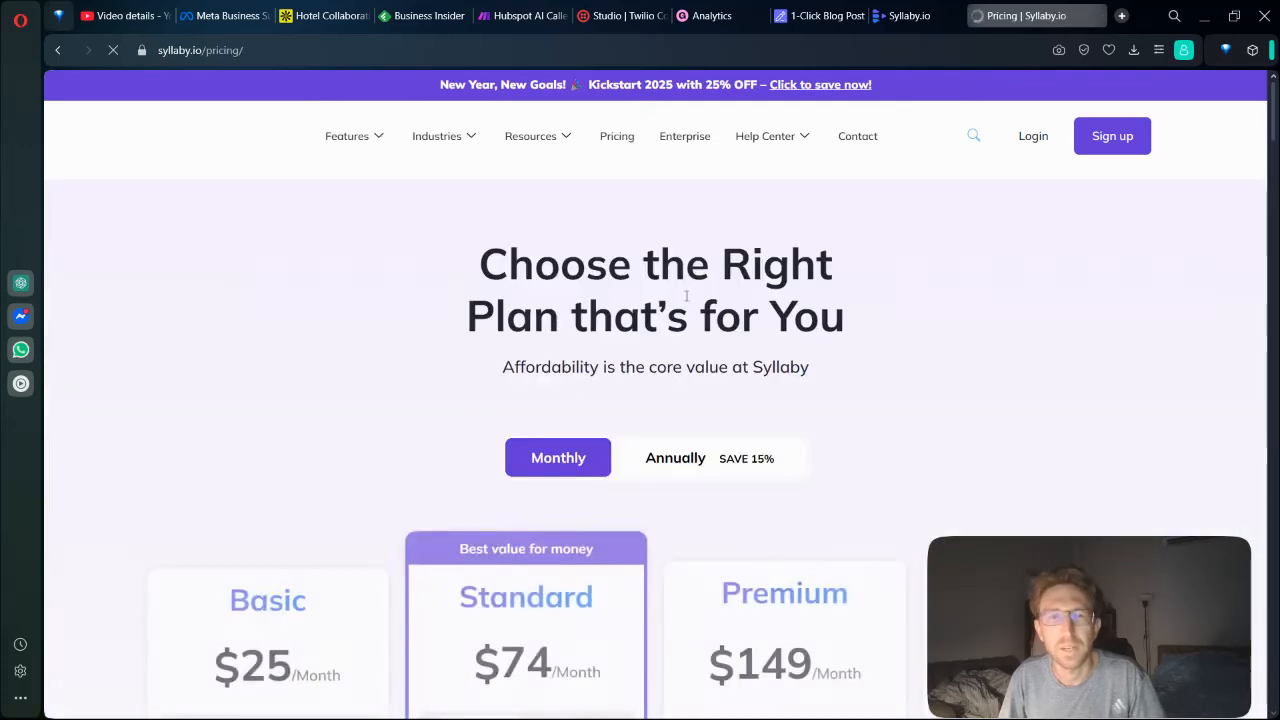
scroll(257, 557, "down", 4)
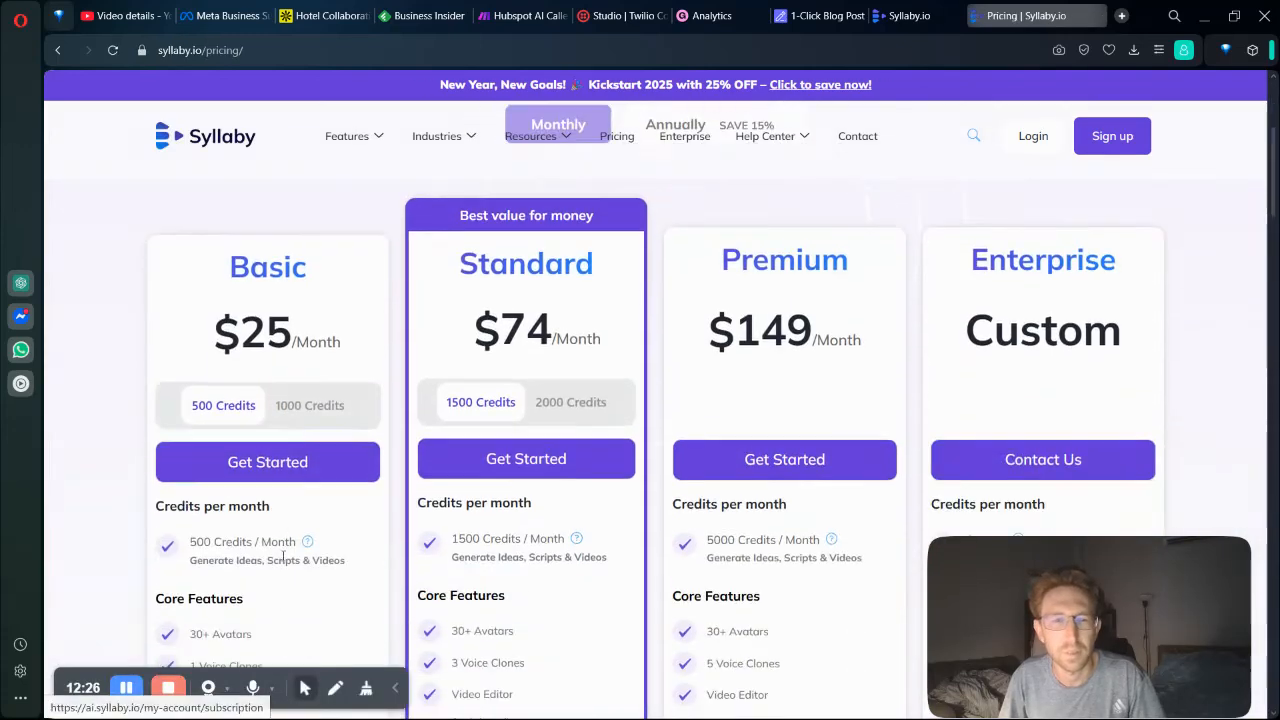
scroll(590, 413, "up", 4)
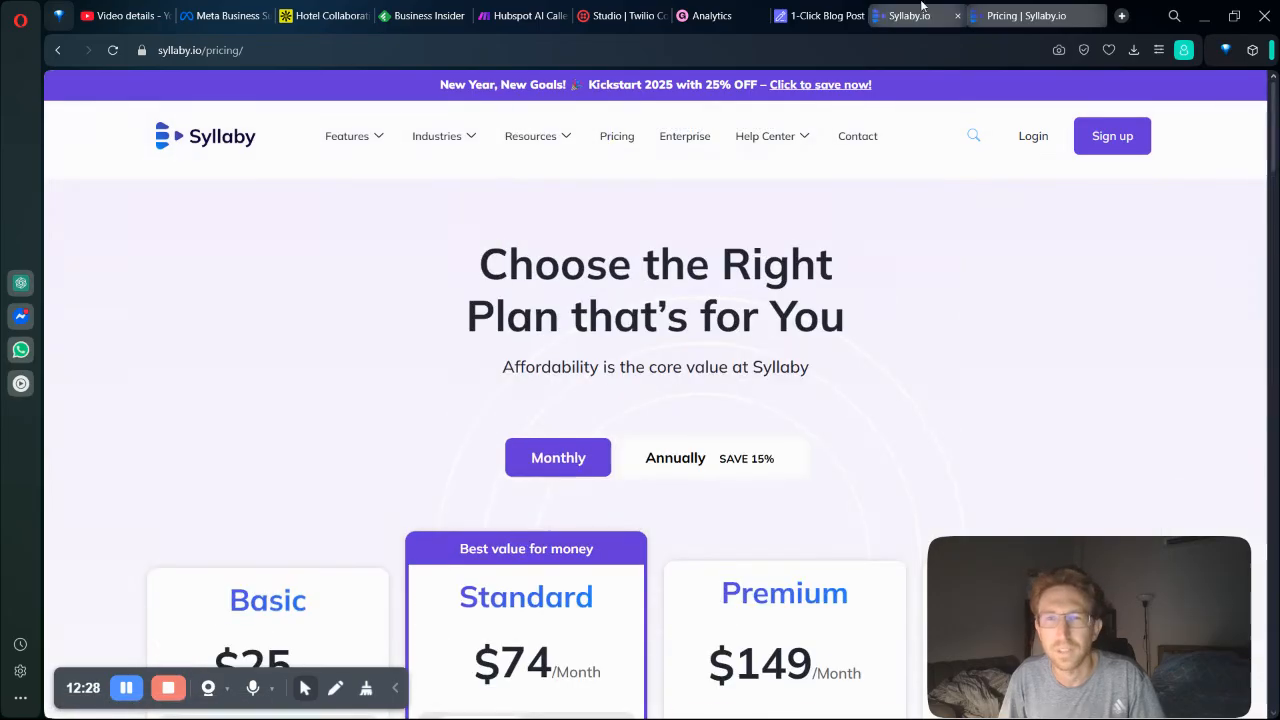
Check the remaining credits in the Syllaby app, then compare the monthly credits and core features of the plans on the pricing page.
left_click(918, 12)
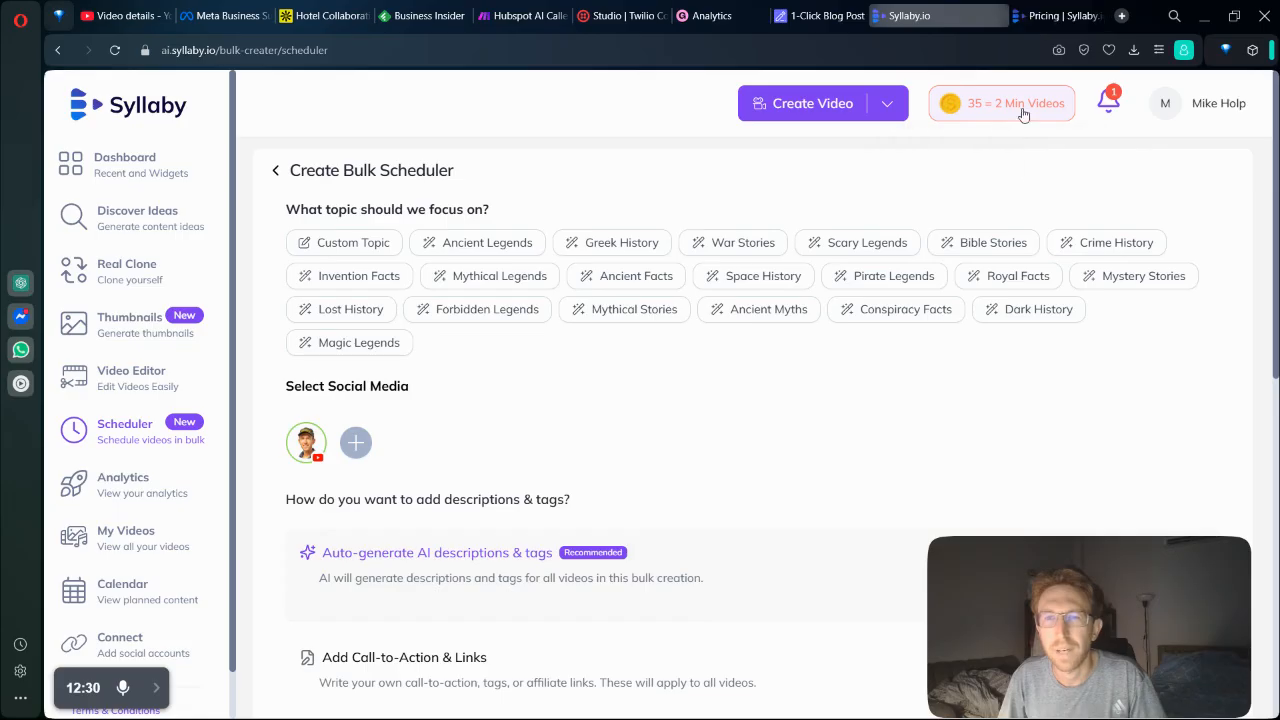
mouse_move(1010, 108)
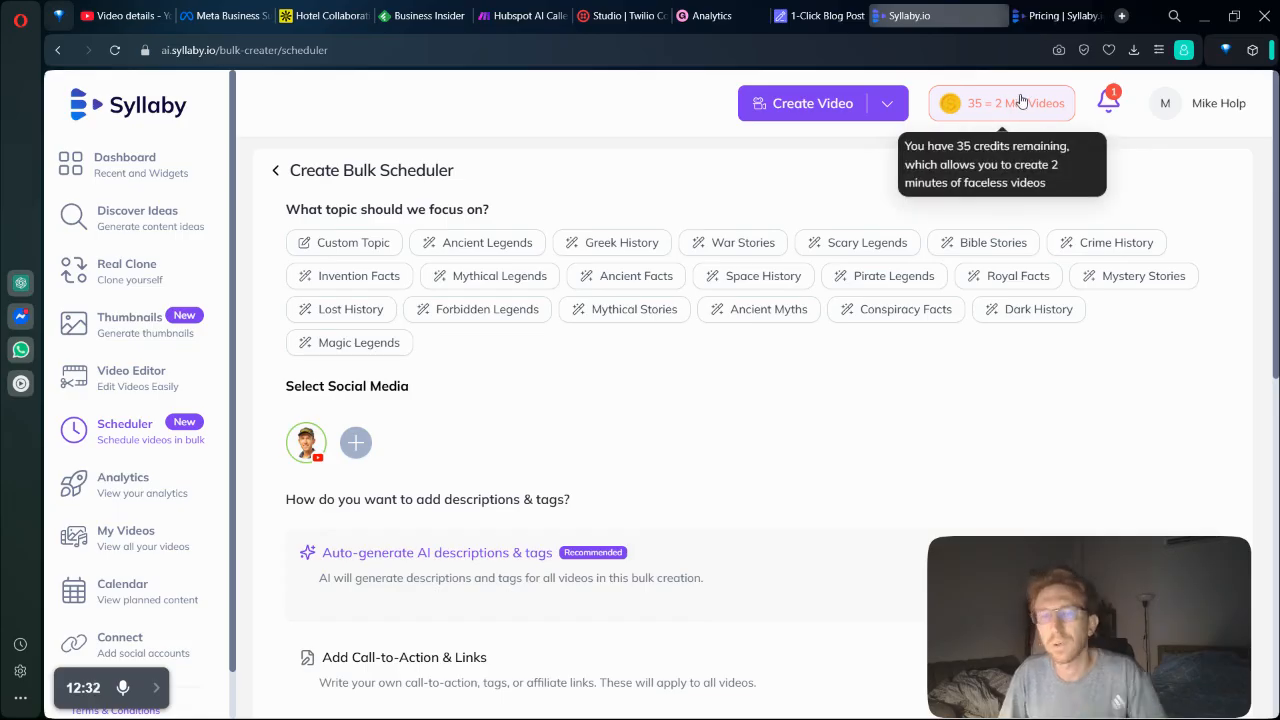
left_click(1050, 8)
scroll(225, 323, "down", 3)
left_click_drag(222, 323, 350, 345)
left_click(369, 620)
scroll(370, 621, "down", 3)
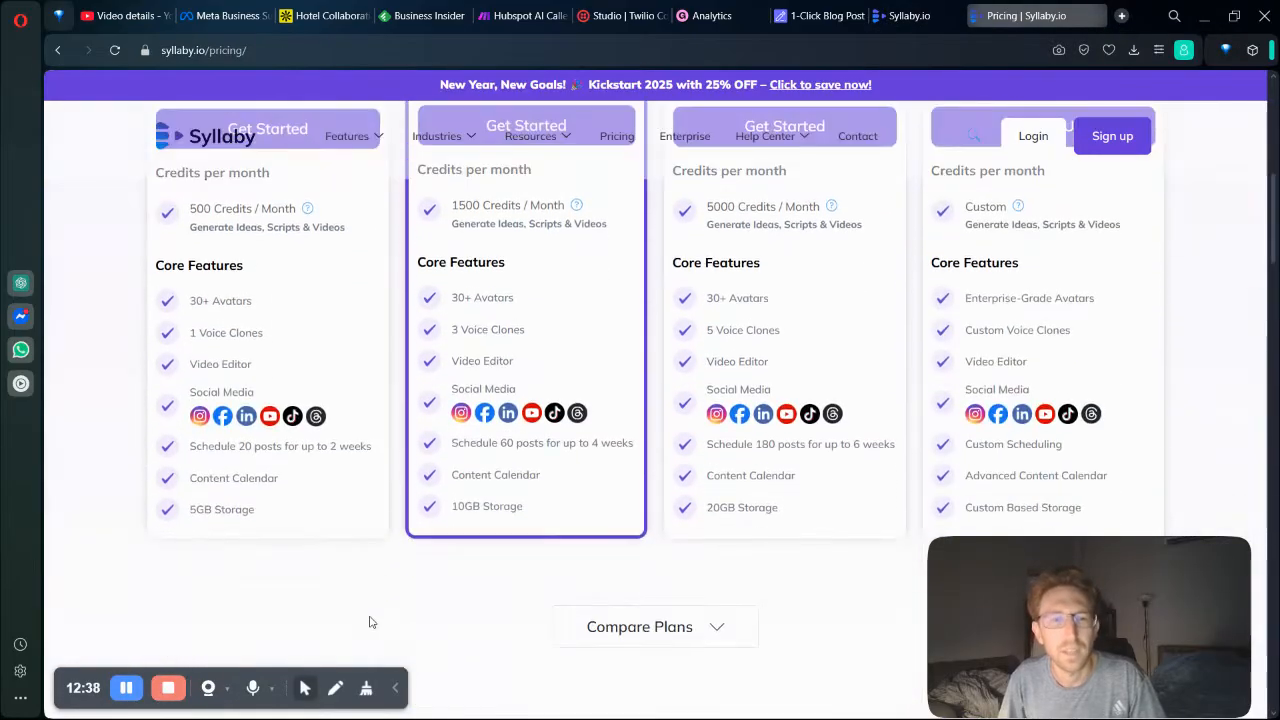
left_click(394, 692)
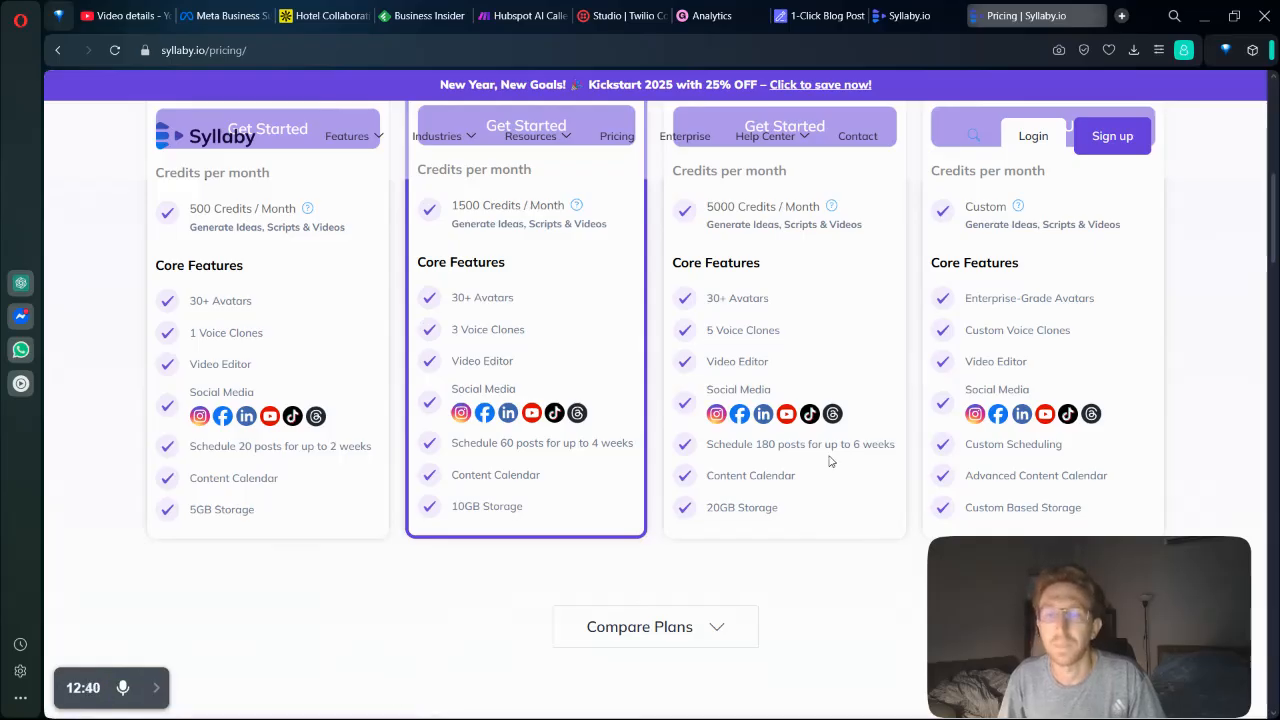
scroll(815, 474, "up", 5)
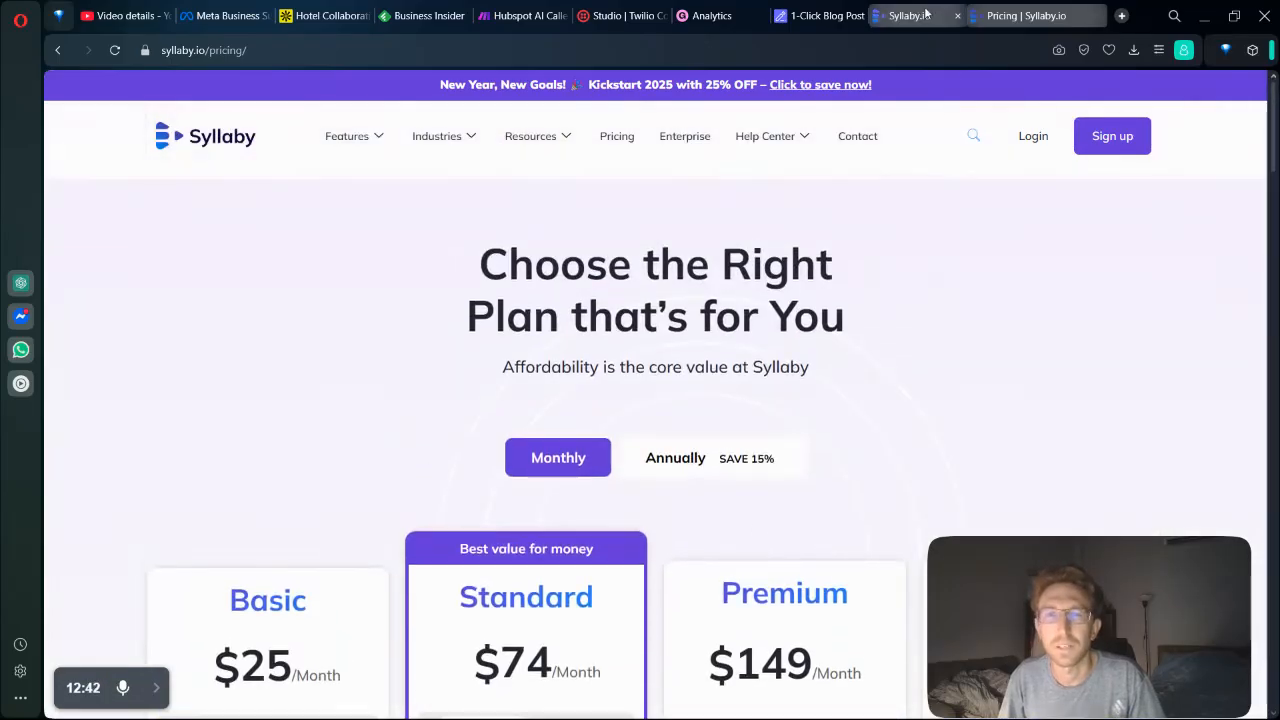
Return to the Syllaby app and look over the Real Clone avatar and voice clone options.
left_click(915, 7)
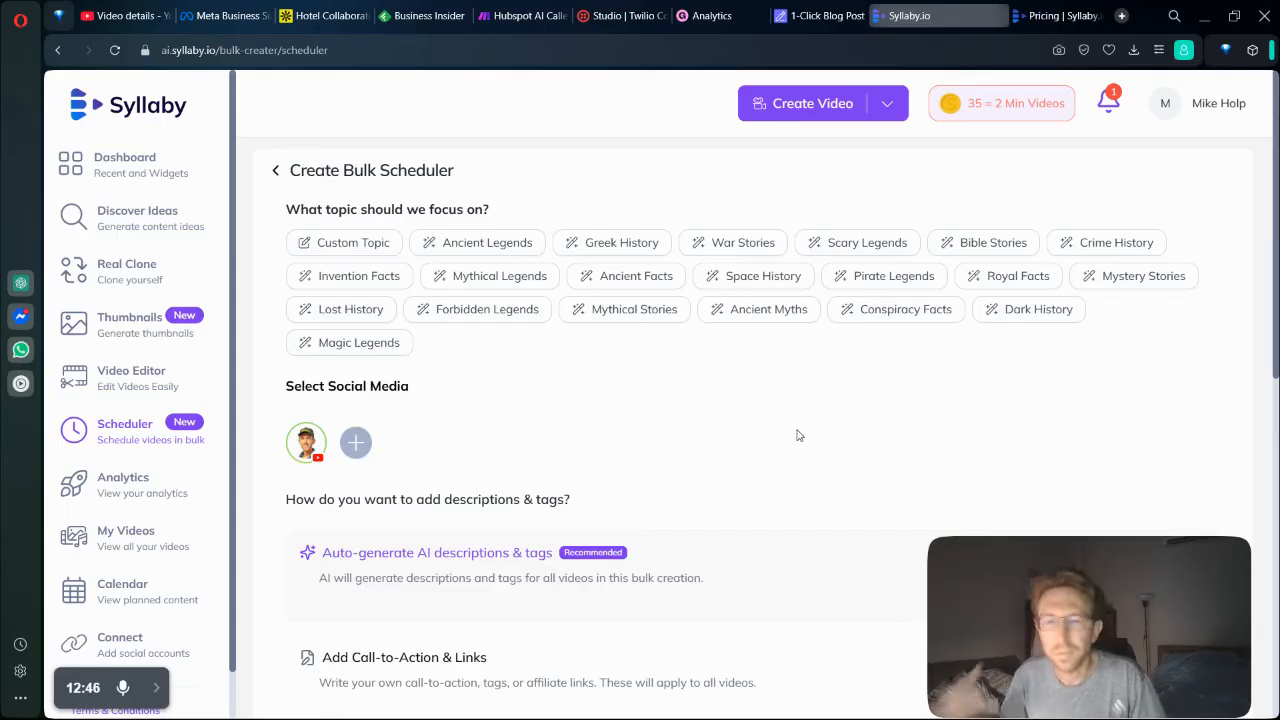
left_click(130, 274)
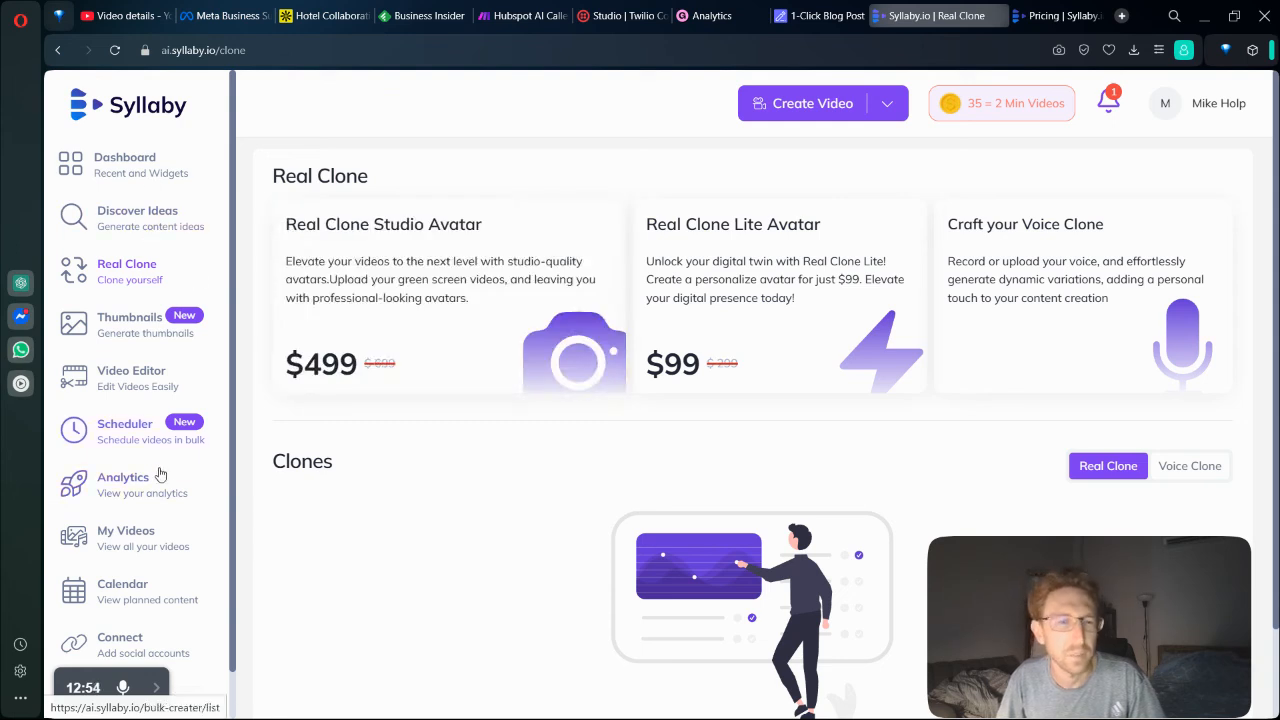
scroll(150, 530, "down", 3)
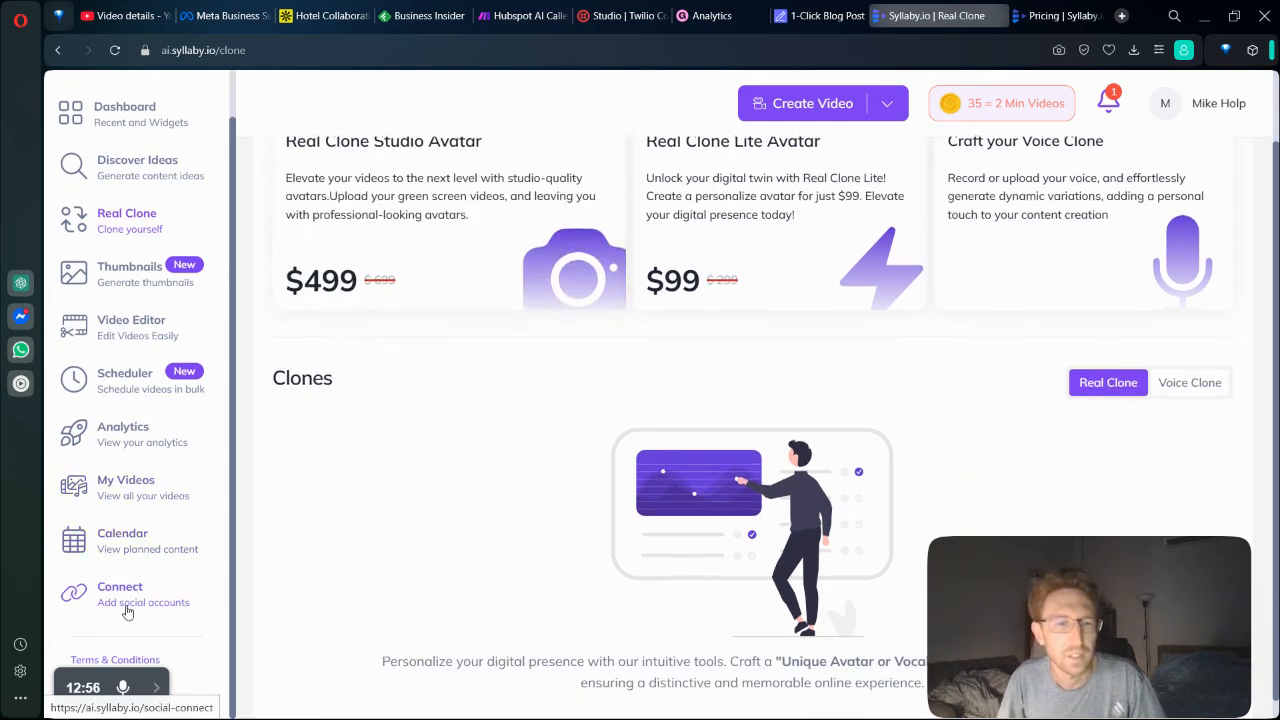